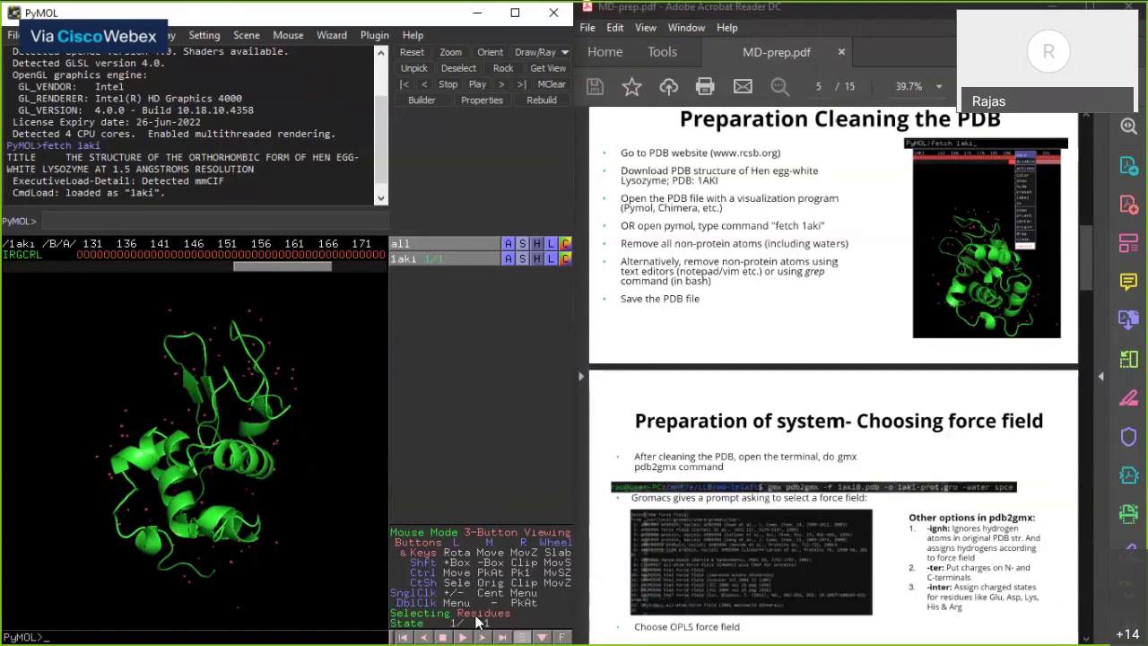
Step: Set the selection mode to Chains, select the water molecules in the 1aki sequence, and remove them from the structure
click(480, 615)
click(242, 257)
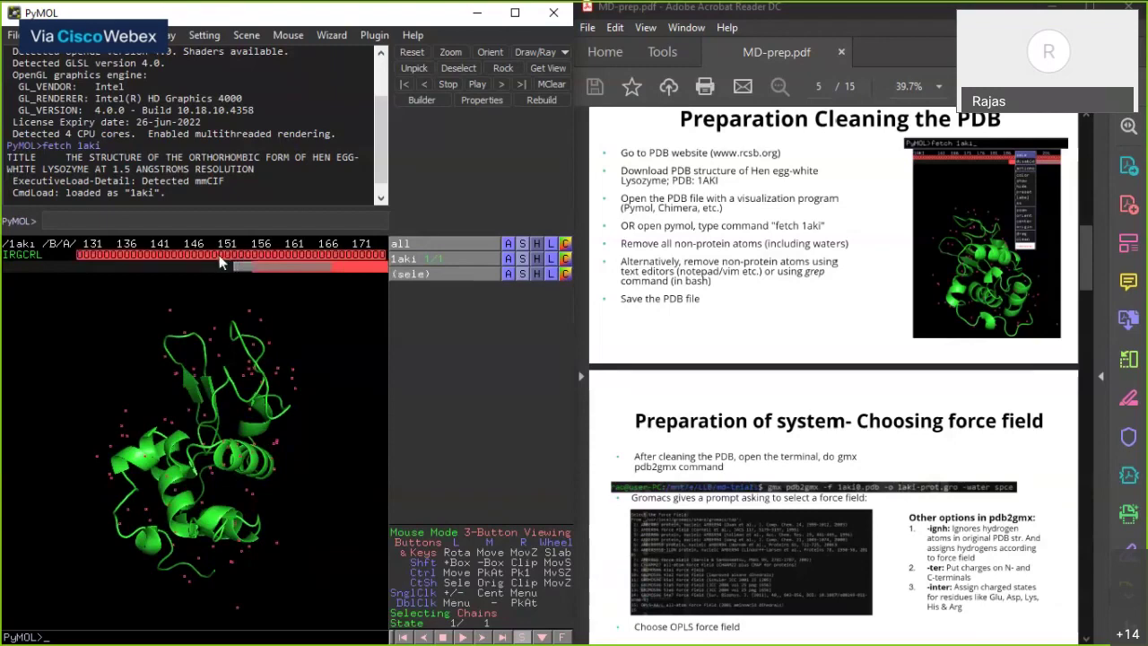
right_click(219, 254)
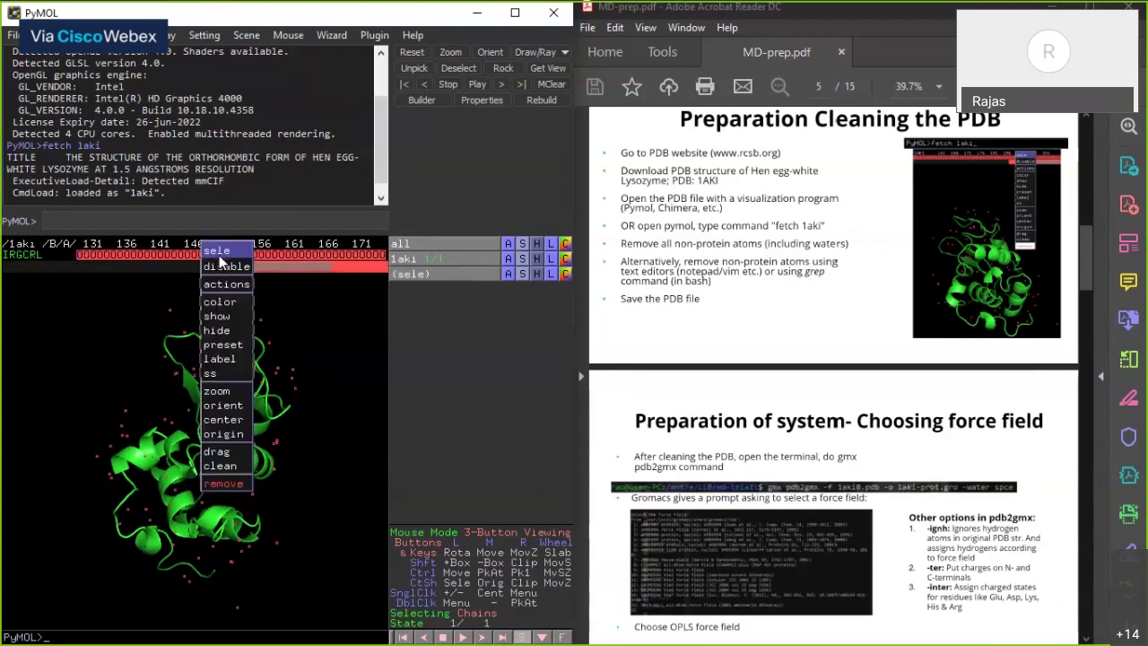
click(226, 484)
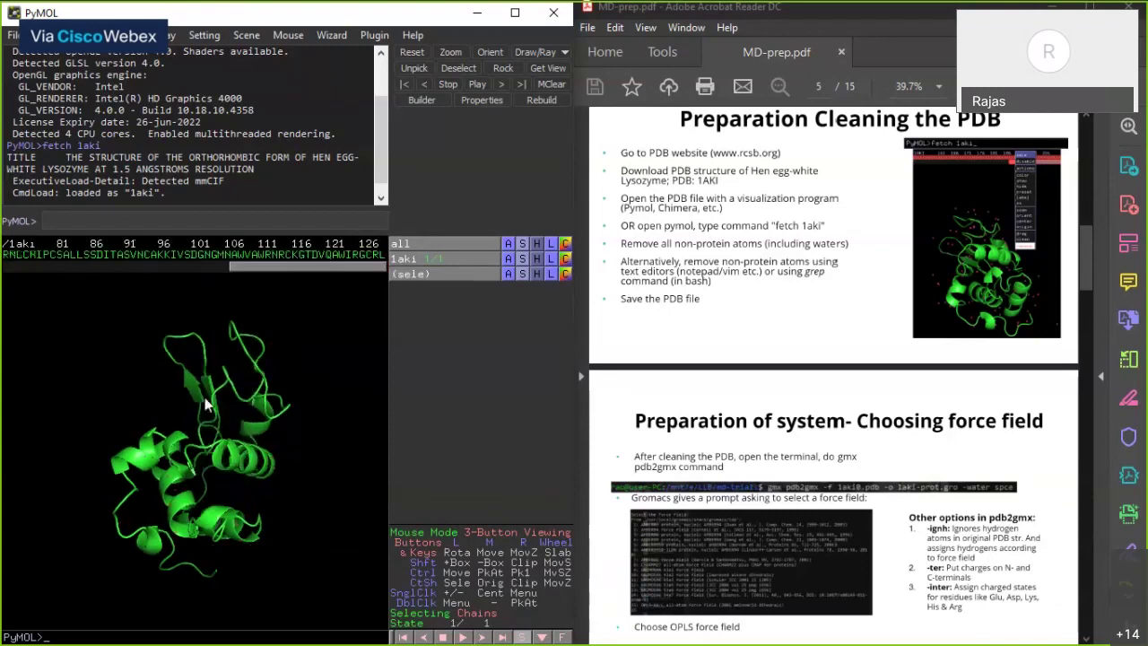
drag(205, 405, 239, 492)
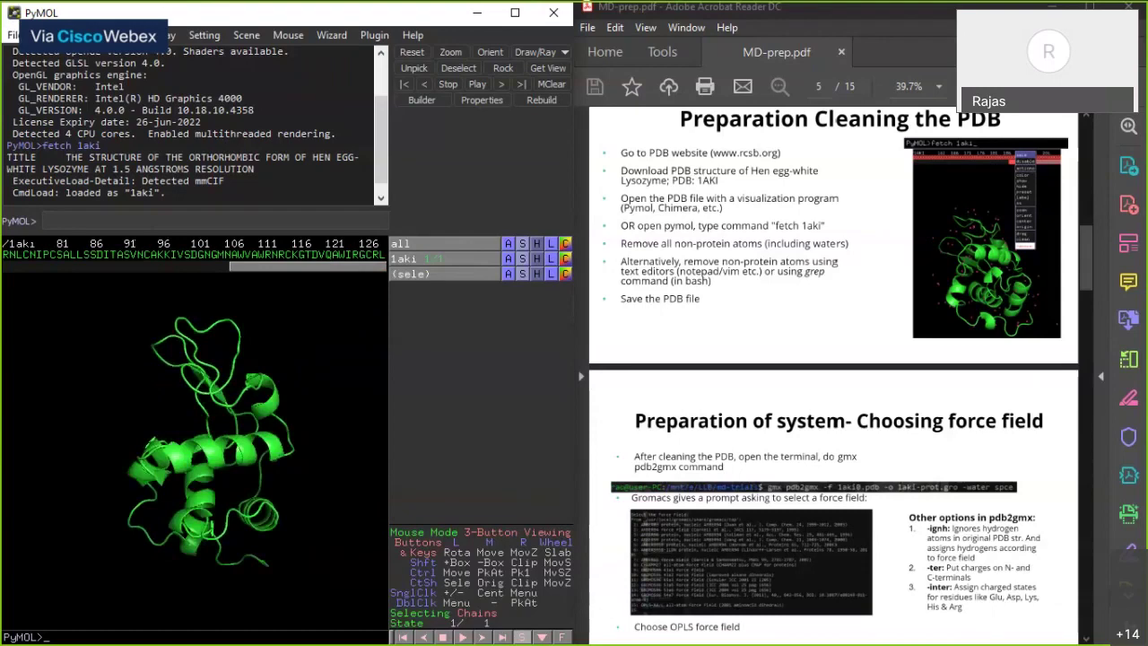
click(12, 35)
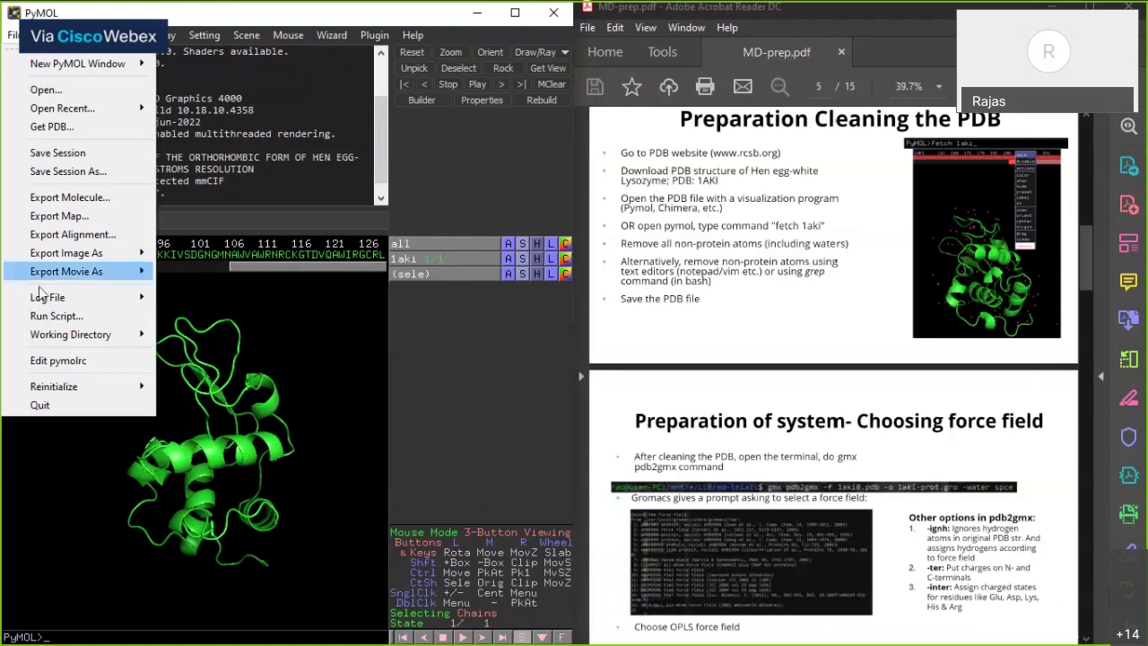
click(70, 198)
click(265, 260)
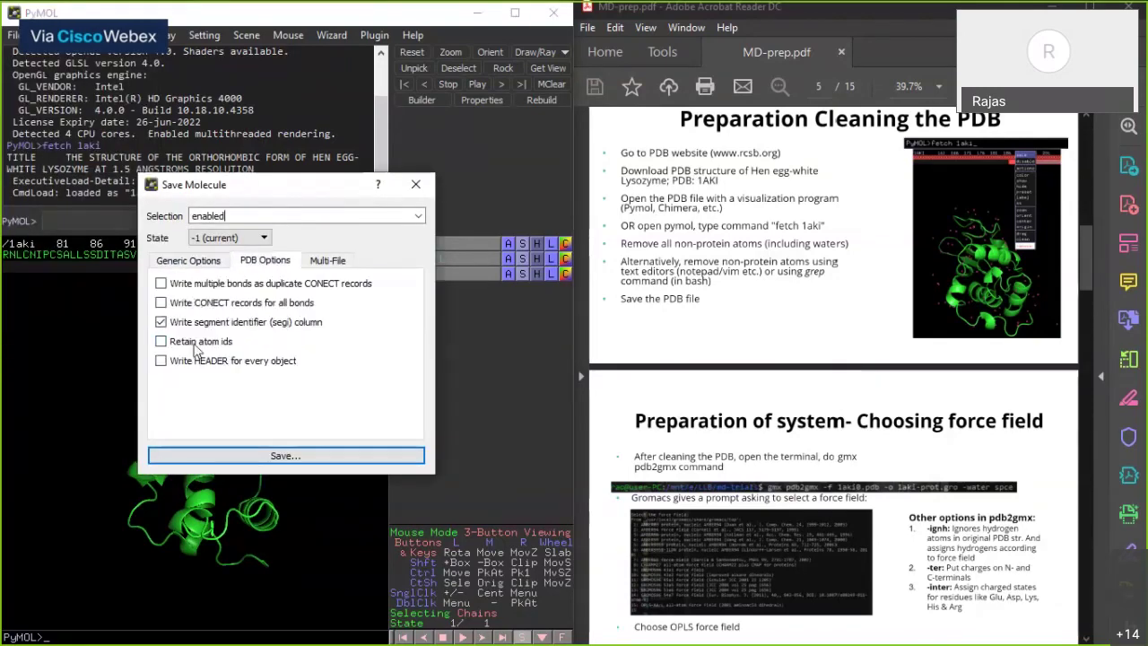
click(194, 342)
click(190, 260)
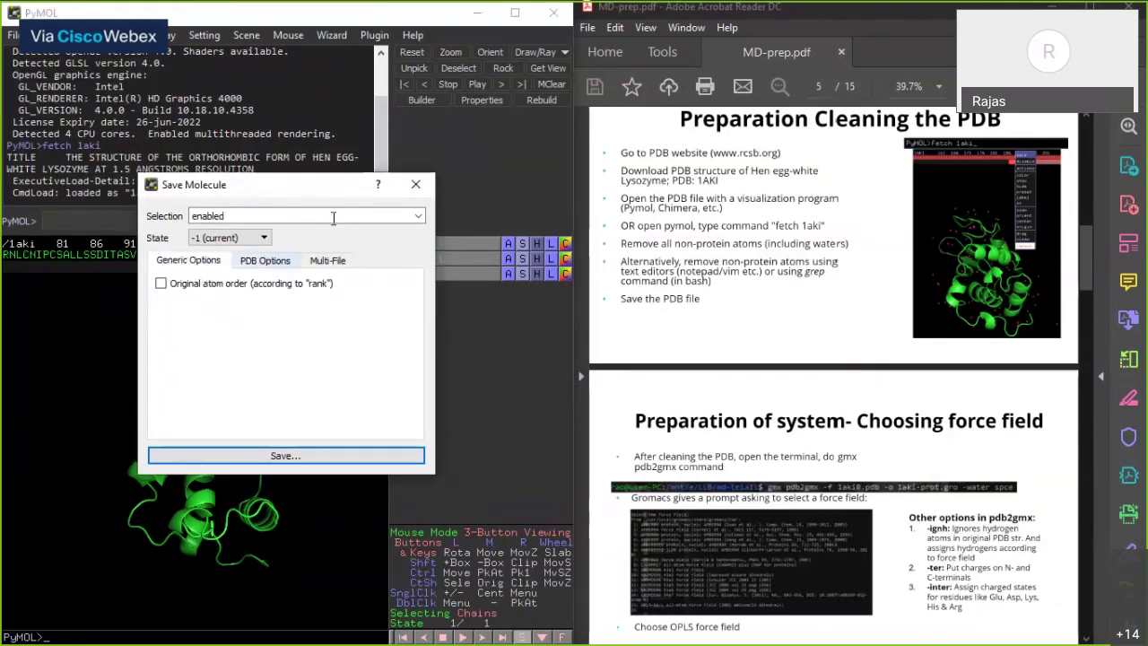
click(418, 216)
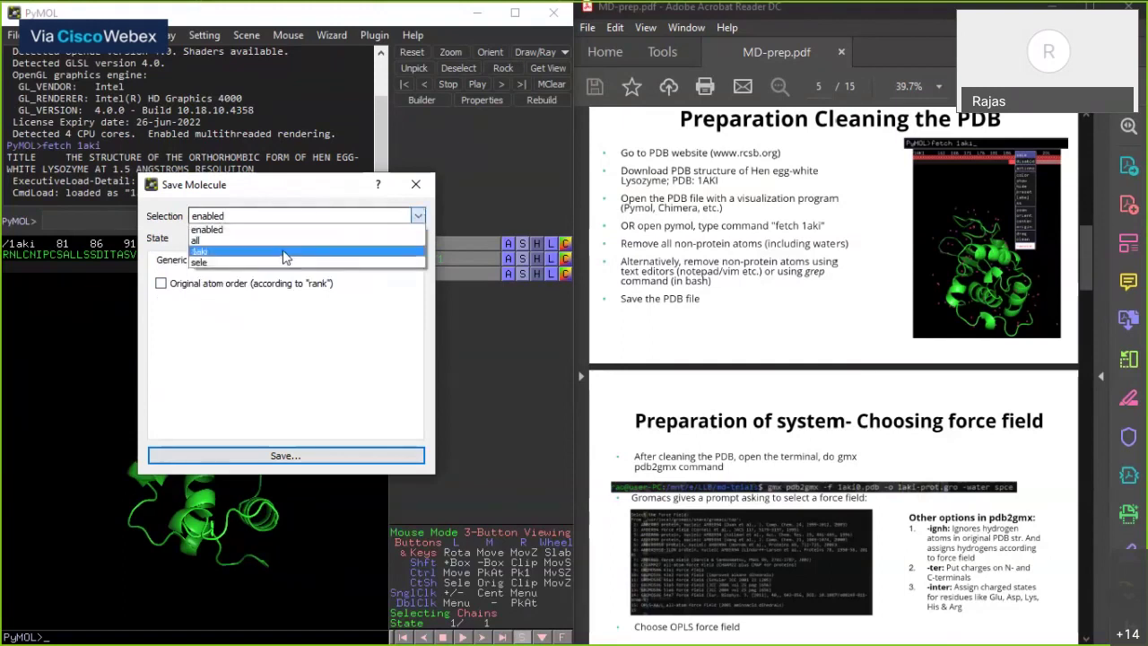
click(208, 230)
click(418, 216)
click(216, 242)
click(283, 456)
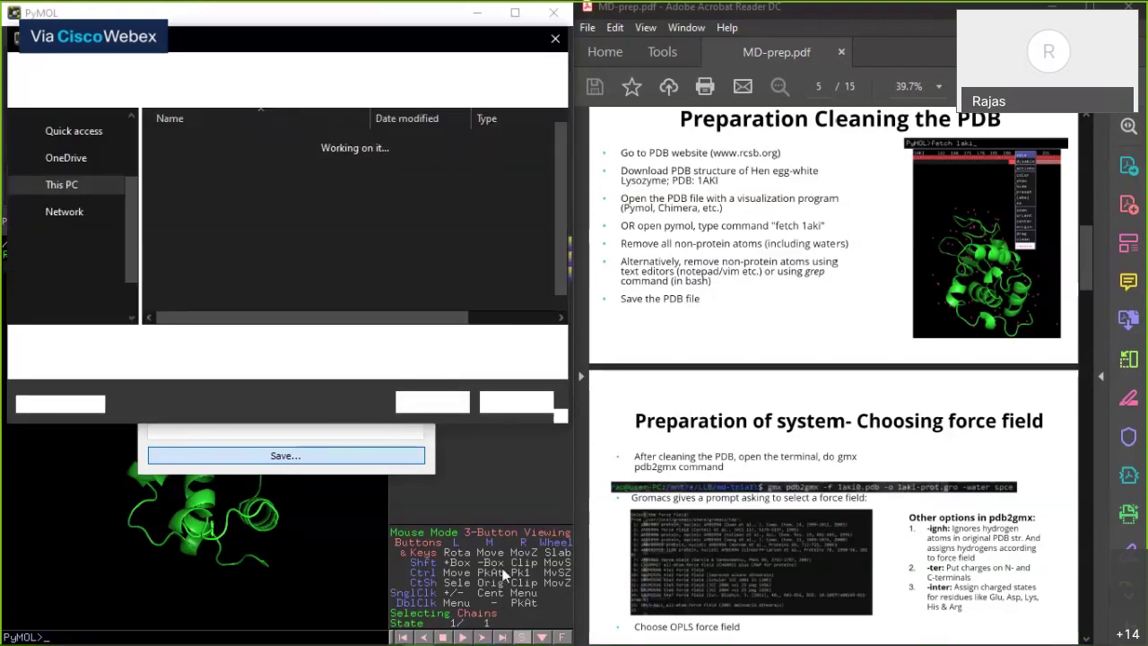
click(556, 41)
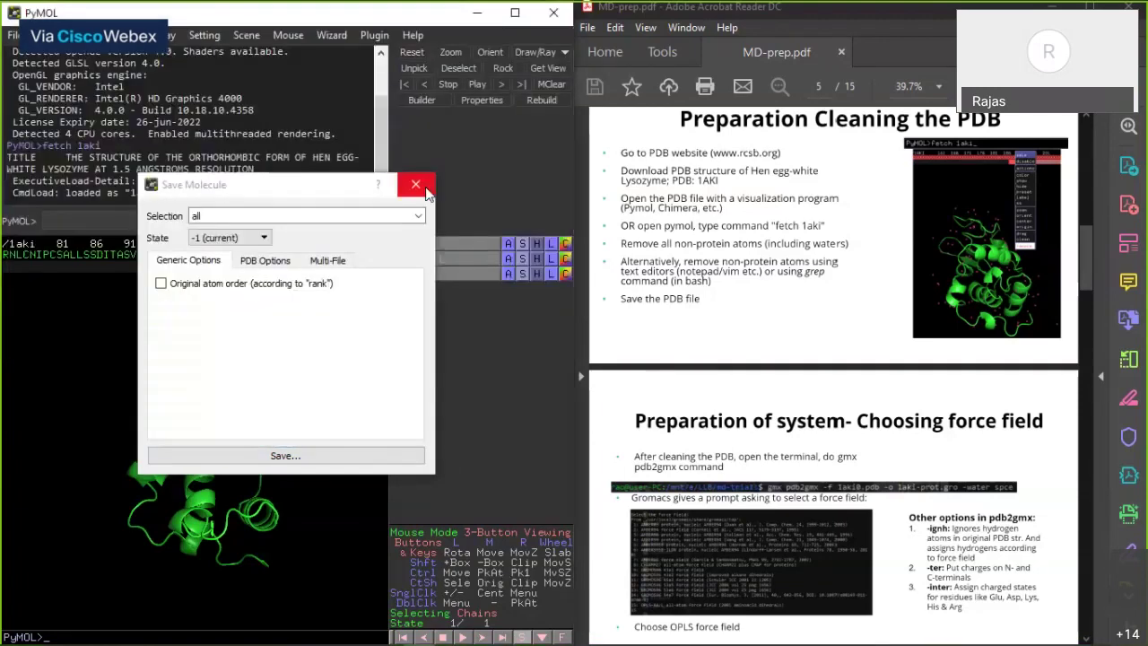
click(426, 178)
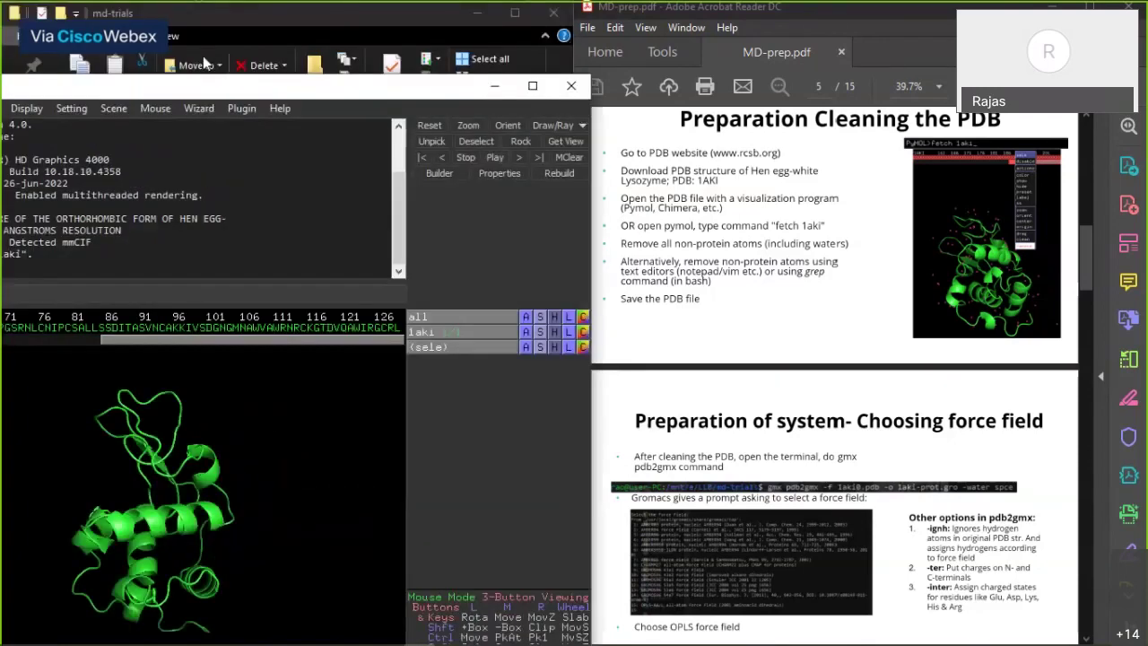
Step: Switch to the md-trials folder and open the 1aki0 PDB file in PyMOL
click(203, 55)
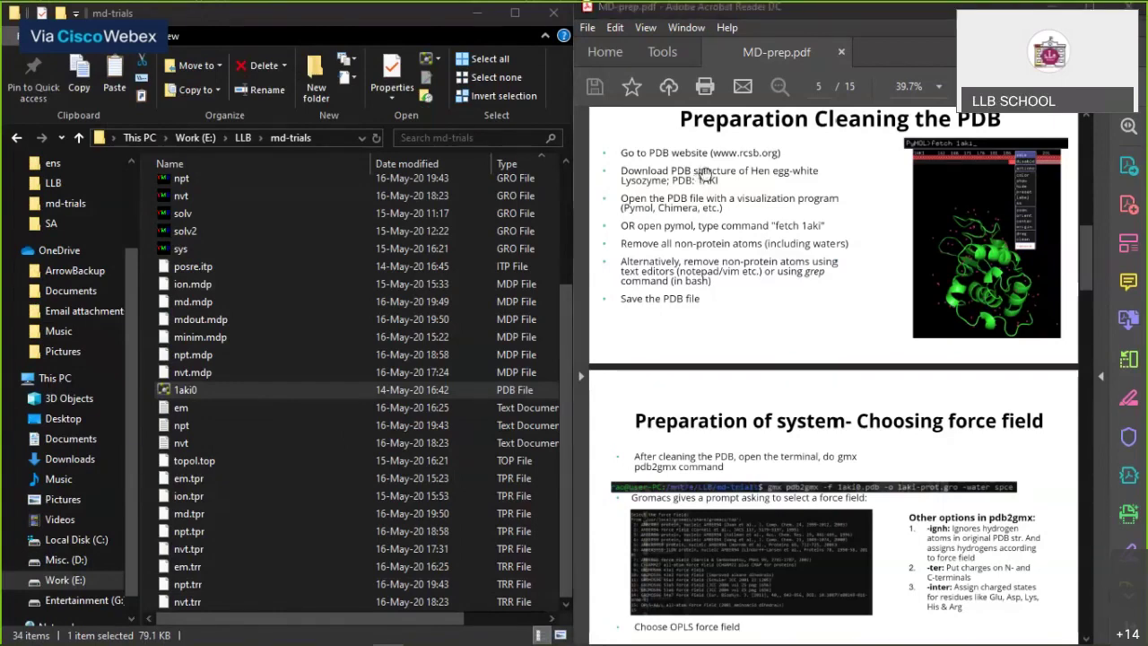
click(210, 390)
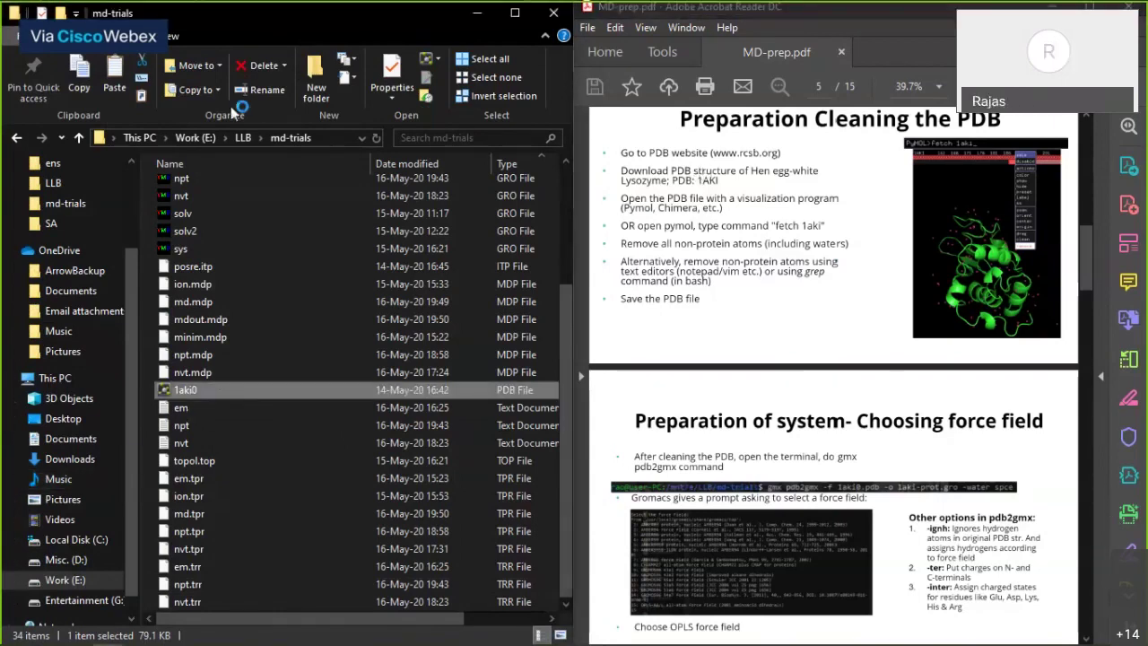
click(733, 235)
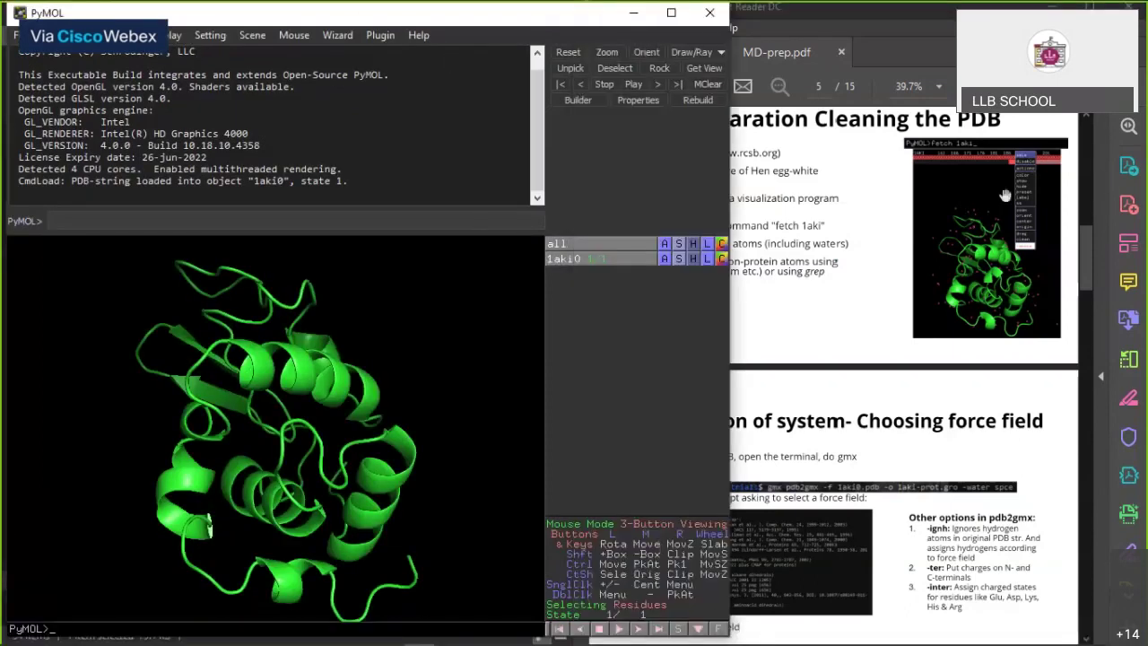
Step: Switch to MD-prep.pdf and examine the fetch and remove example on the "Preparation Cleaning the PDB" slide at 100%
click(922, 200)
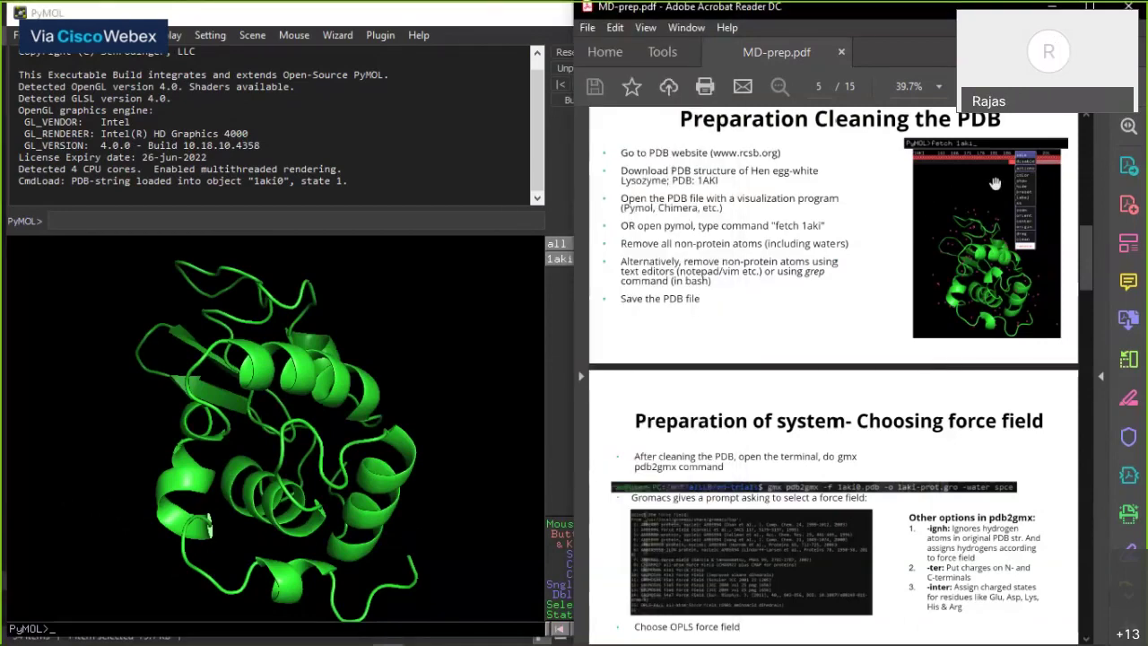
ctrl+scroll(994, 184, up, 2)
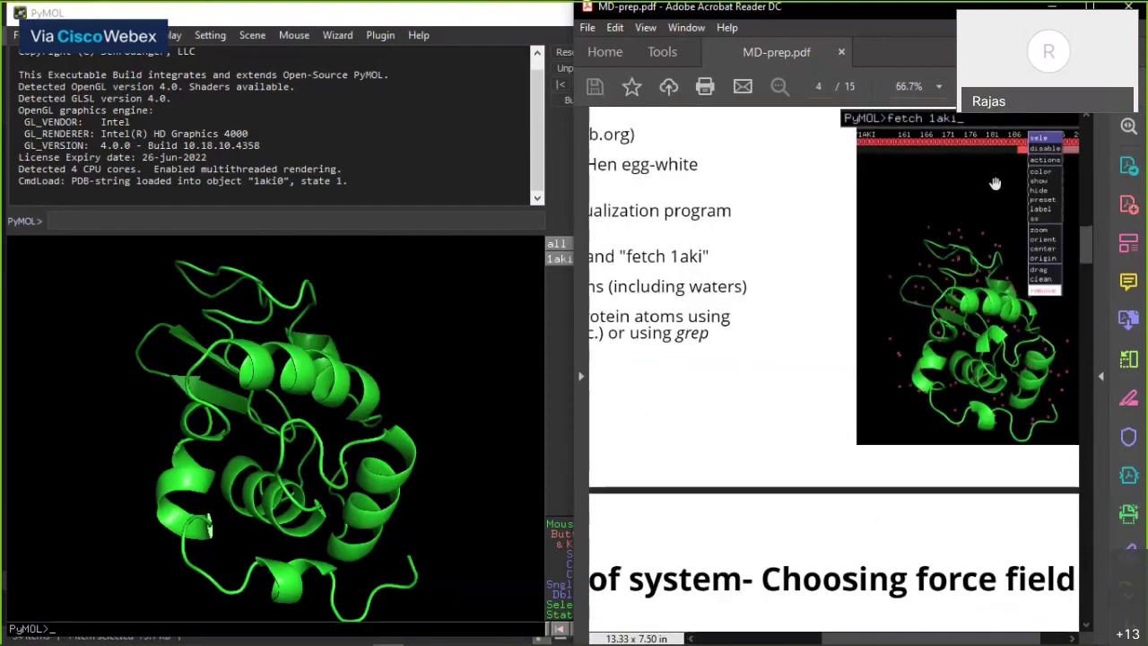
ctrl+scroll(995, 184, up, 3)
ctrl+scroll(994, 184, down, 1)
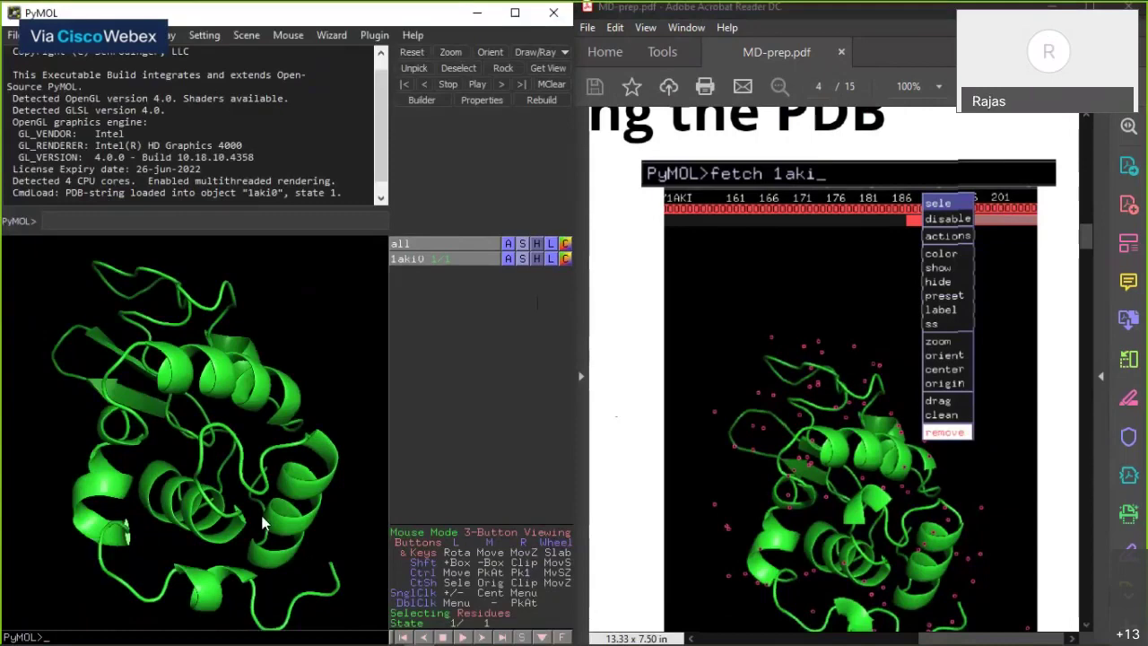
text(fetch 1aki)
key(BackSpace)
key(BackSpace)
key(BackSpace)
key(BackSpace)
key(BackSpace)
key(BackSpace)
key(BackSpace)
key(BackSpace)
key(BackSpace)
key(BackSpace)
Step: Display the residue sequence of 1aki0 and set the selection mode to Chains
drag(207, 358, 597, 379)
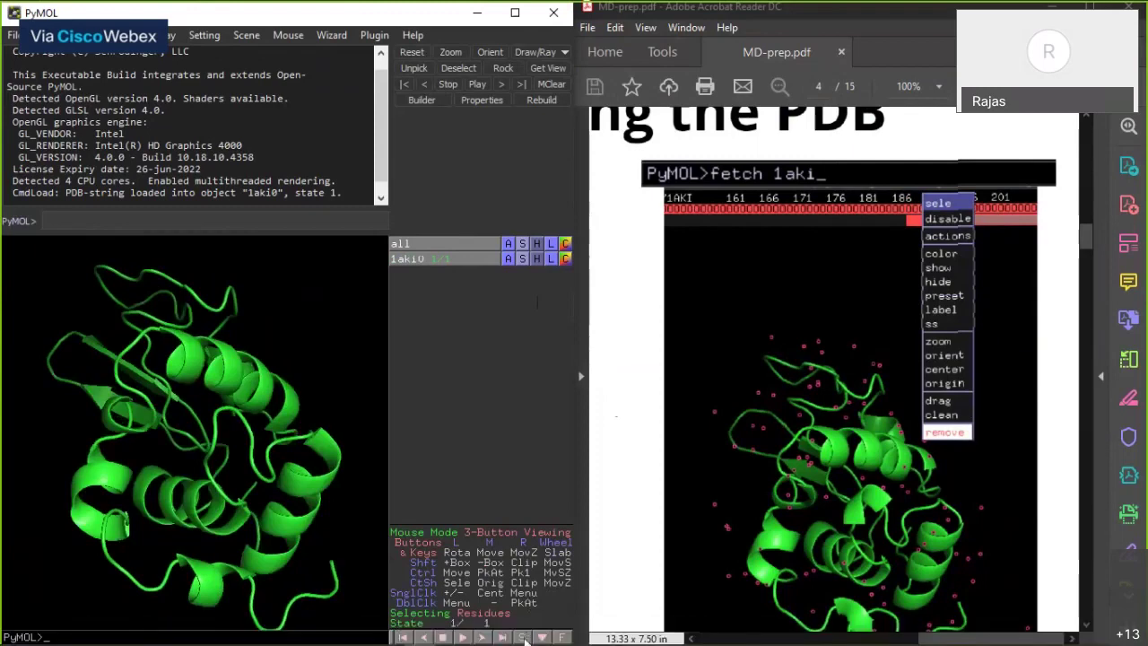
click(524, 636)
drag(82, 264, 339, 263)
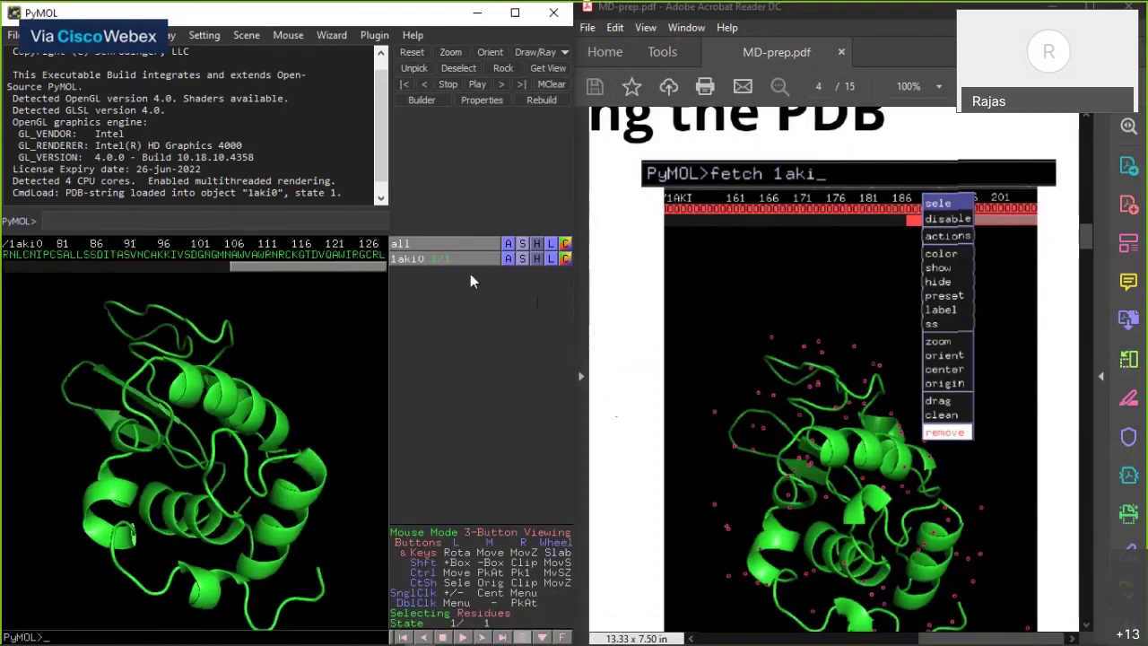
click(482, 617)
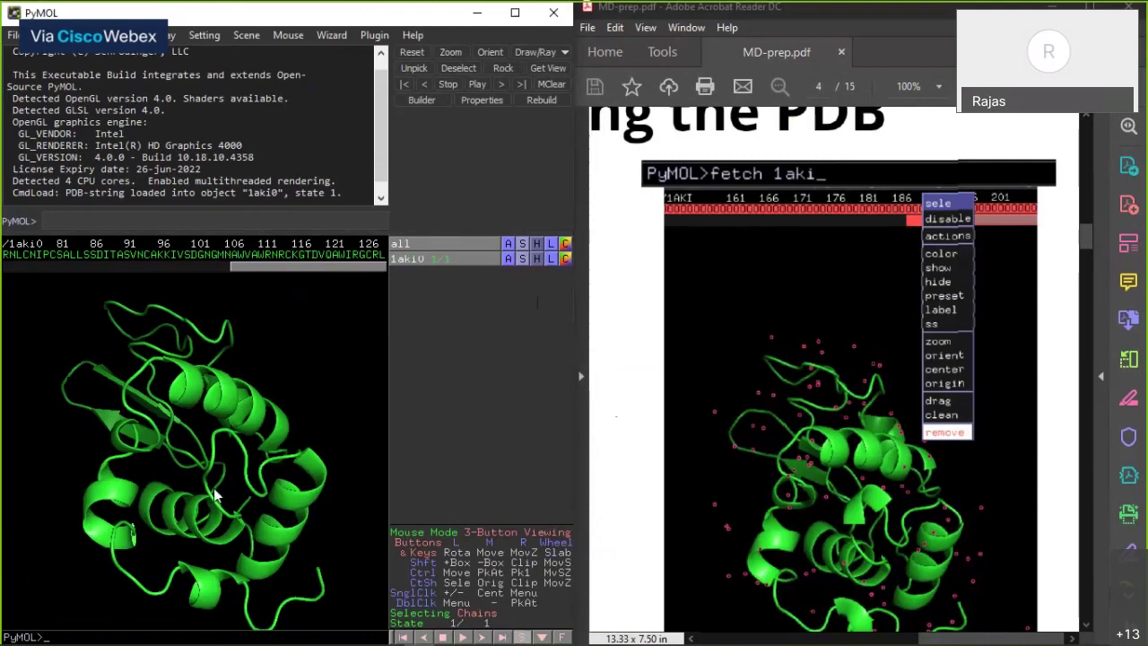
Step: Select the entire protein chain in the 1aki0 sequence and bring up the actions available for that selection
drag(215, 495, 238, 377)
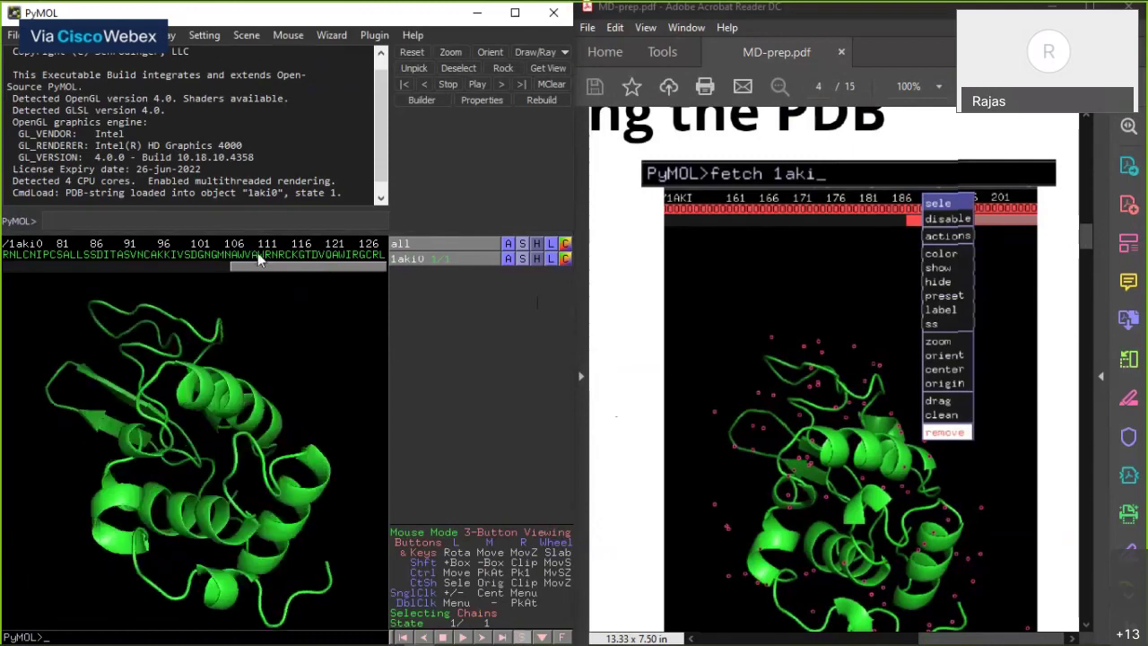
click(258, 252)
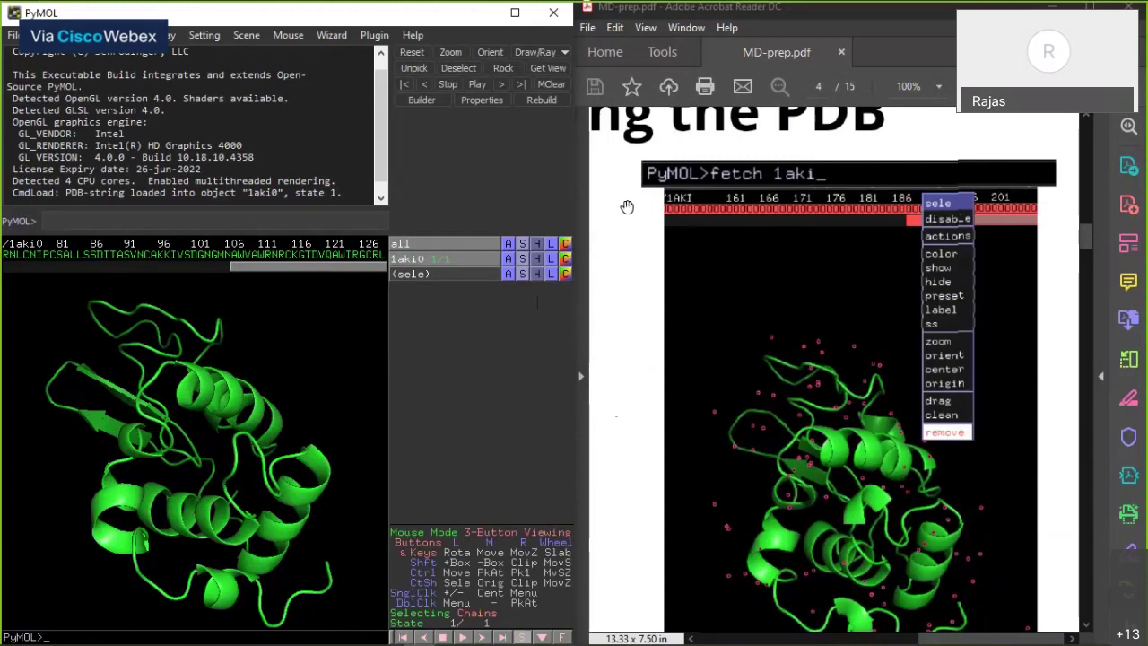
click(150, 251)
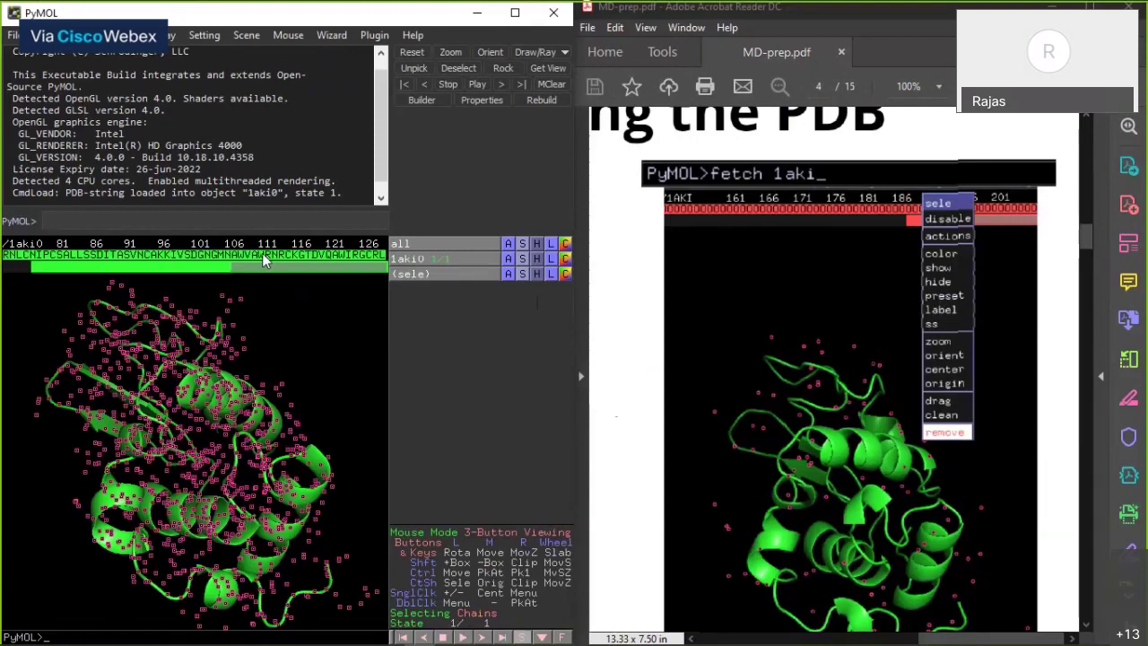
right_click(263, 255)
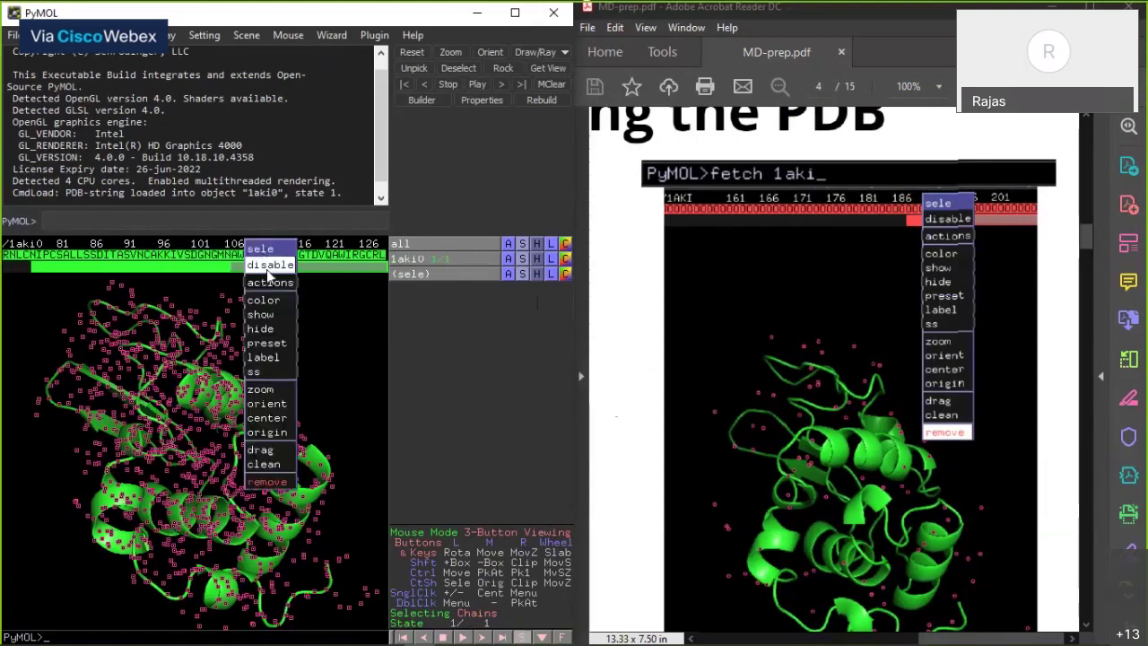
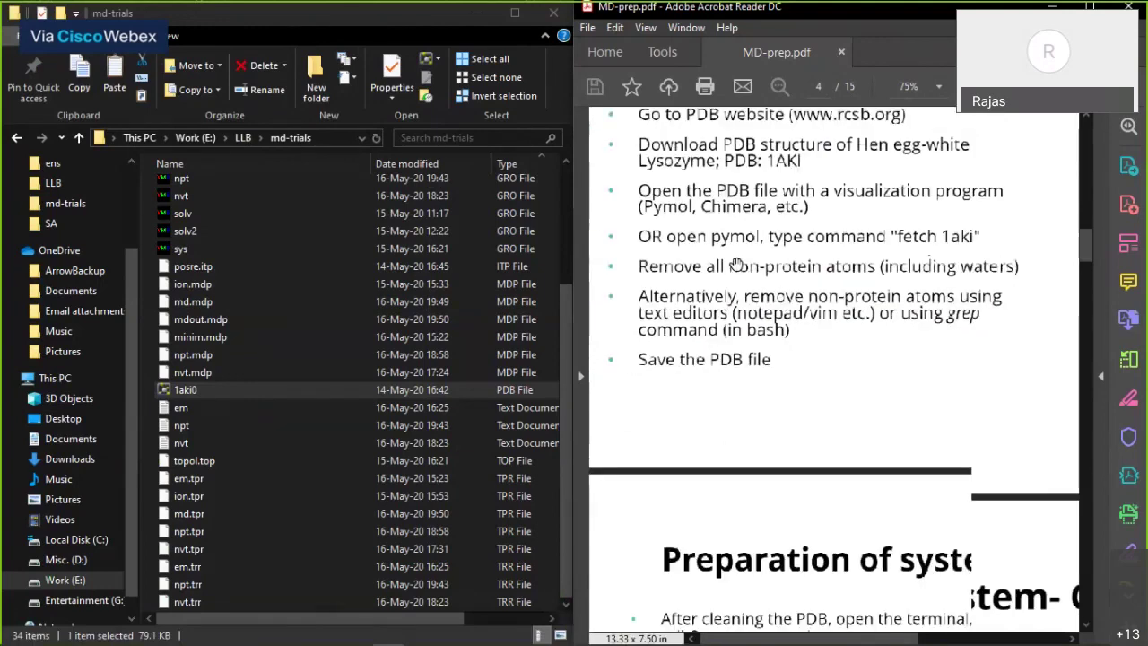
Step: View the "Preparation of system- Choosing force field" slide in MD-prep.pdf at full page width
ctrl+scroll(735, 263, down, 2)
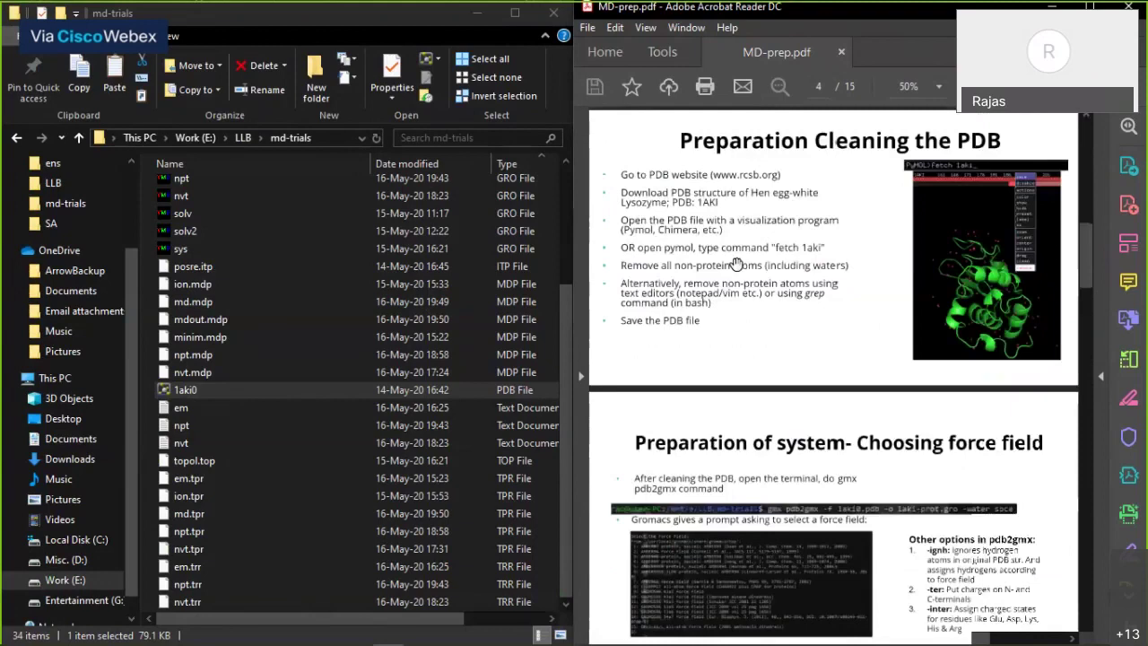
ctrl+scroll(868, 416, up, 1)
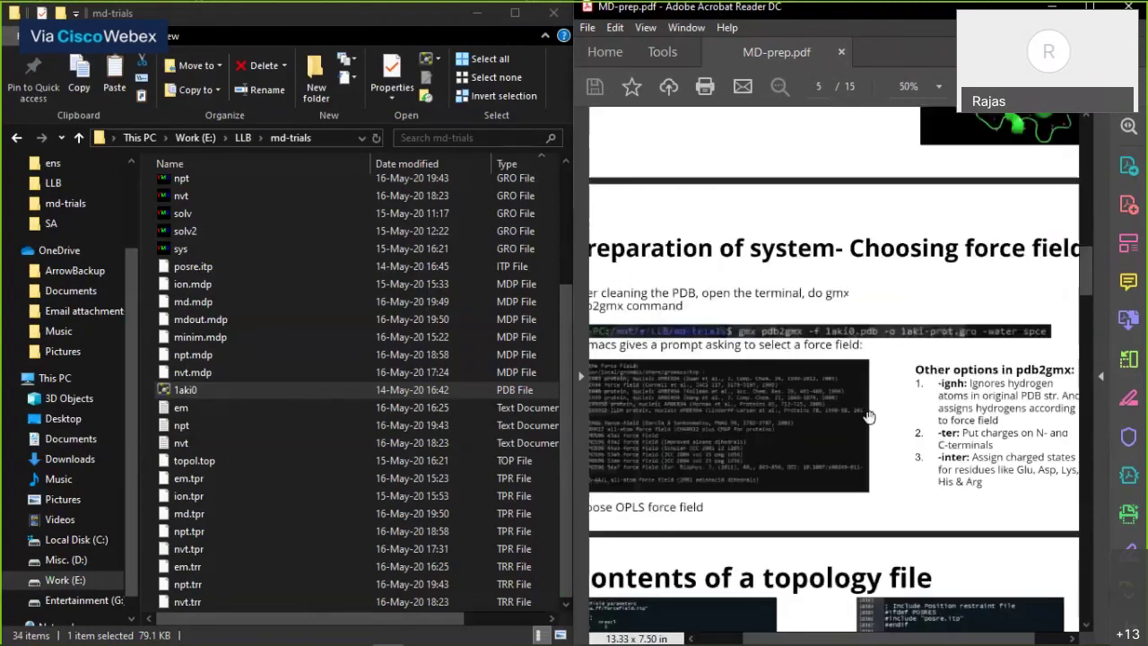
ctrl+scroll(868, 416, down, 1)
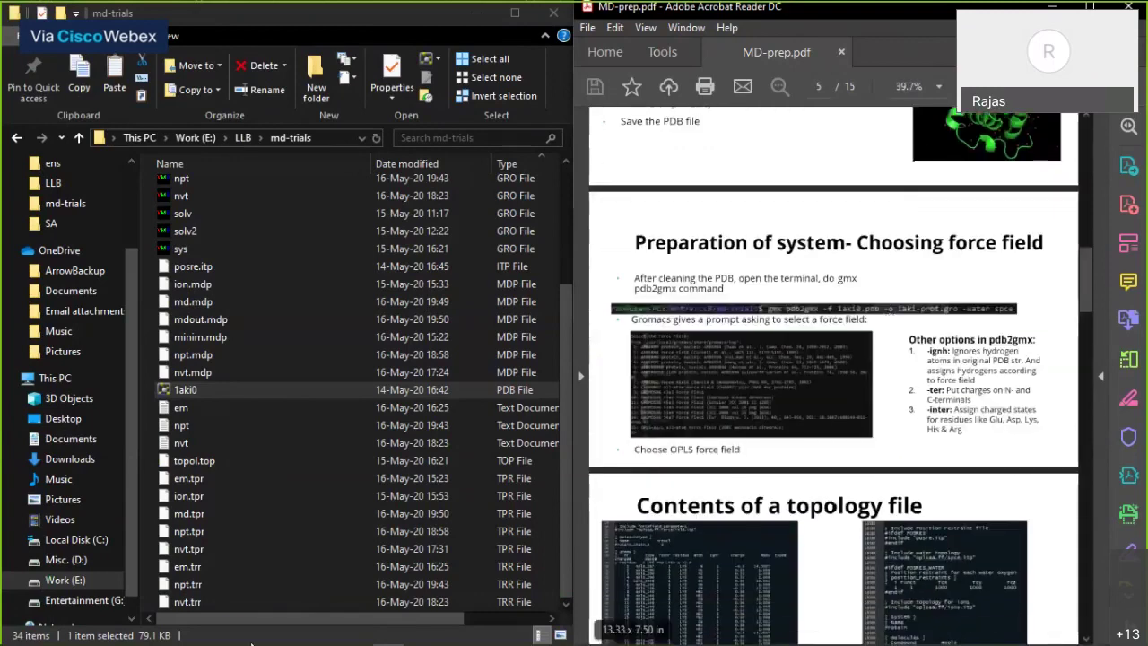
Step: Open an Ubuntu terminal beside the PDF and change to the /mnt/e/LLB/md-reals directory
click(356, 634)
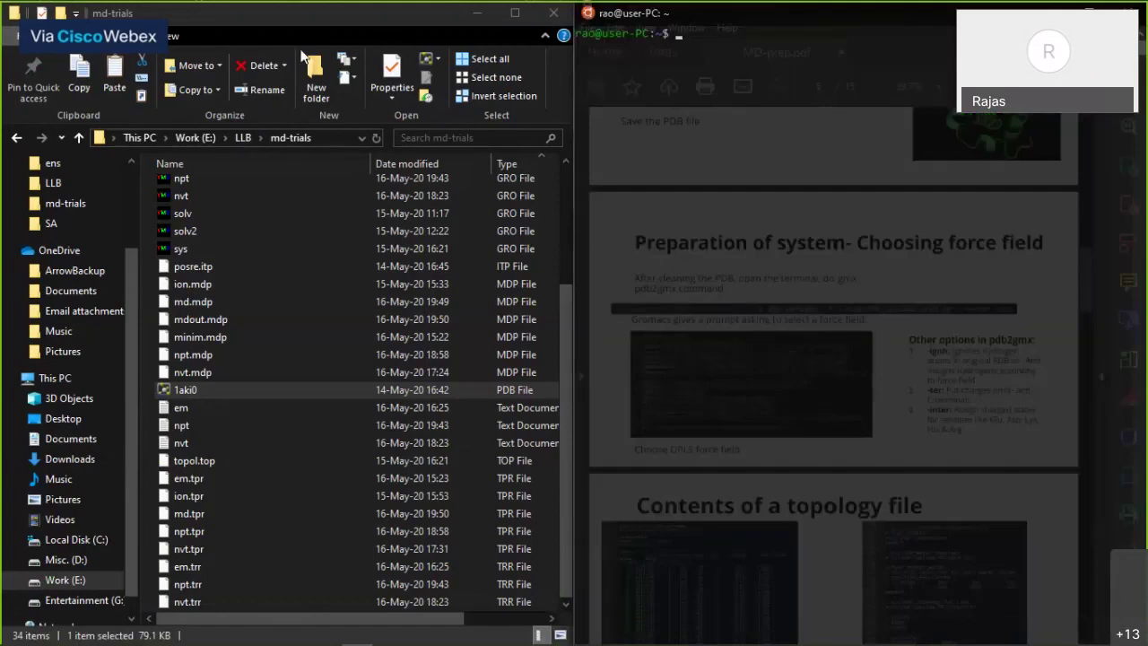
key(super+Left)
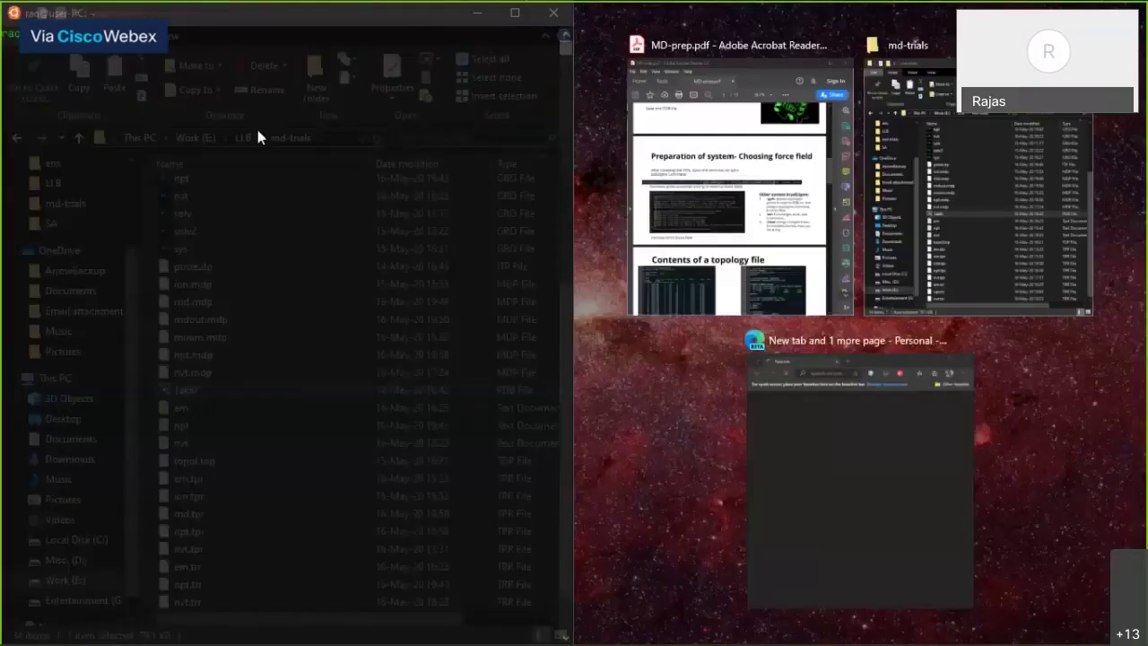
key(Return)
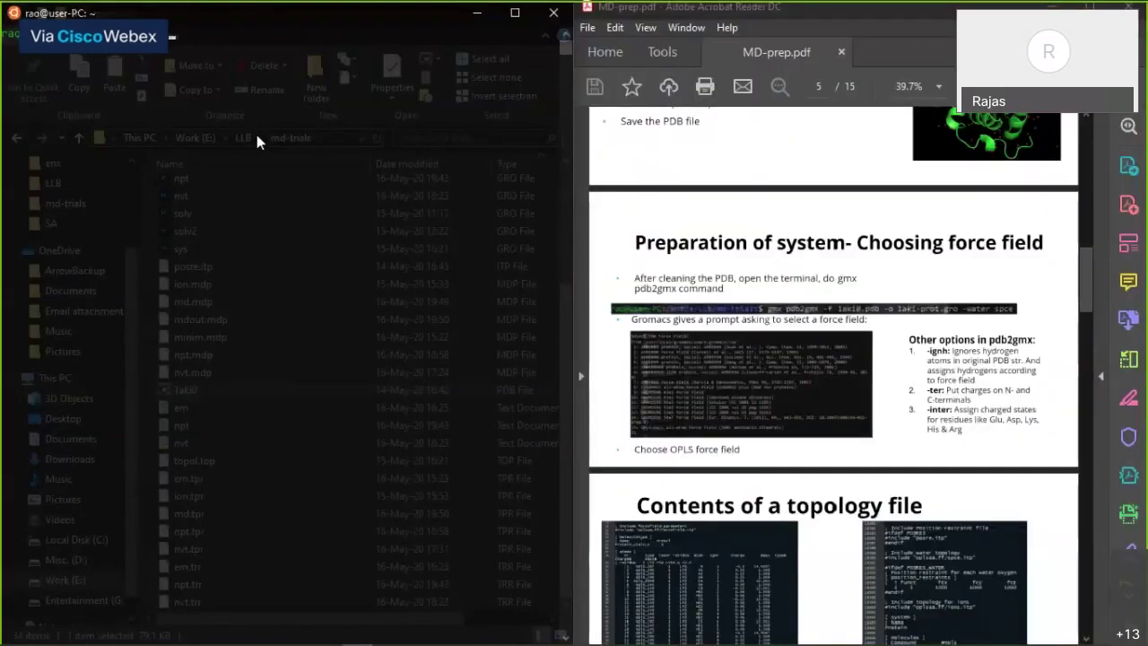
text(LLB/md-reals)
key(Return)
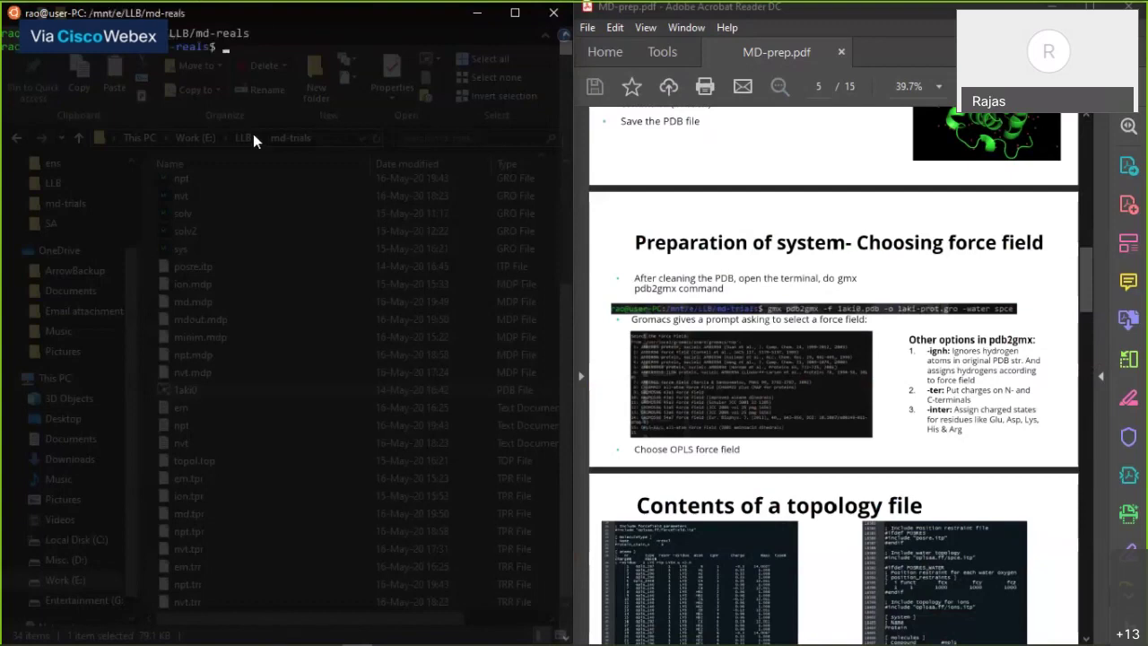
Step: Try to source the GROMACS environment script from /usr/local/gromac/bin/GMXRC
text(s)
text(ource /us)
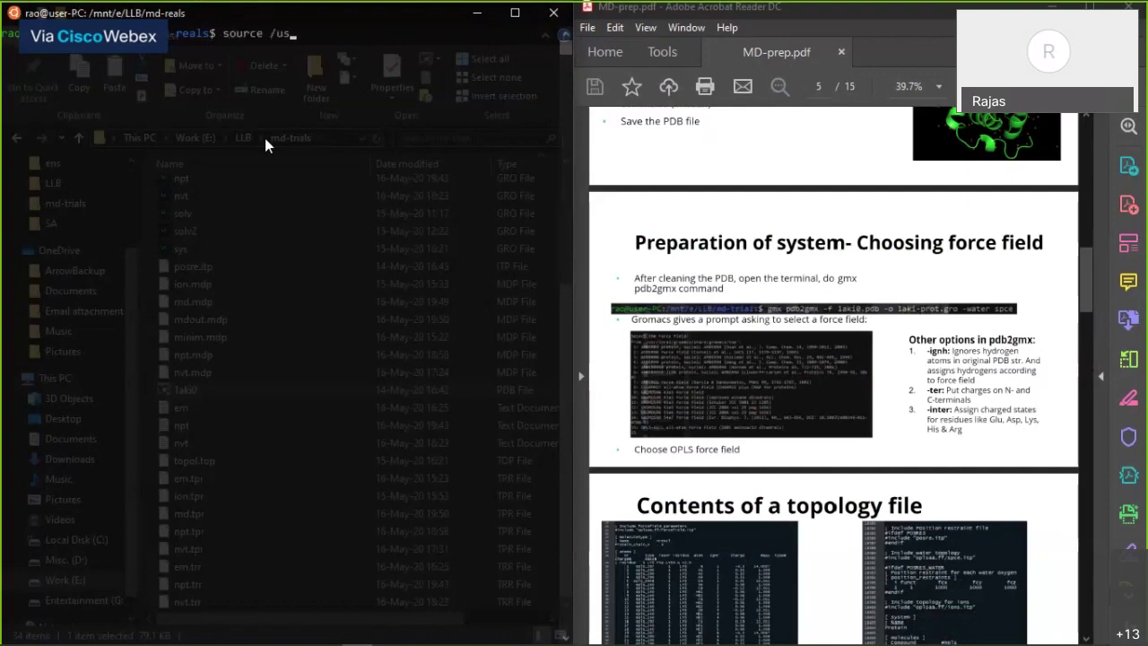
text(r/local/gromac/bin/GMXRC)
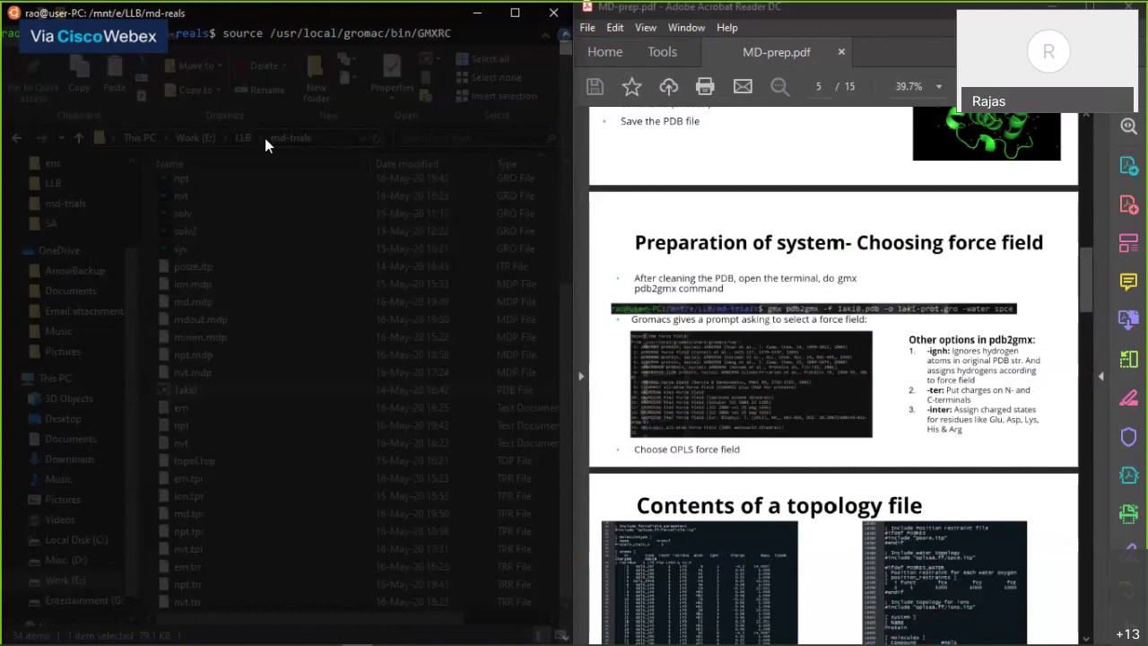
key(Return)
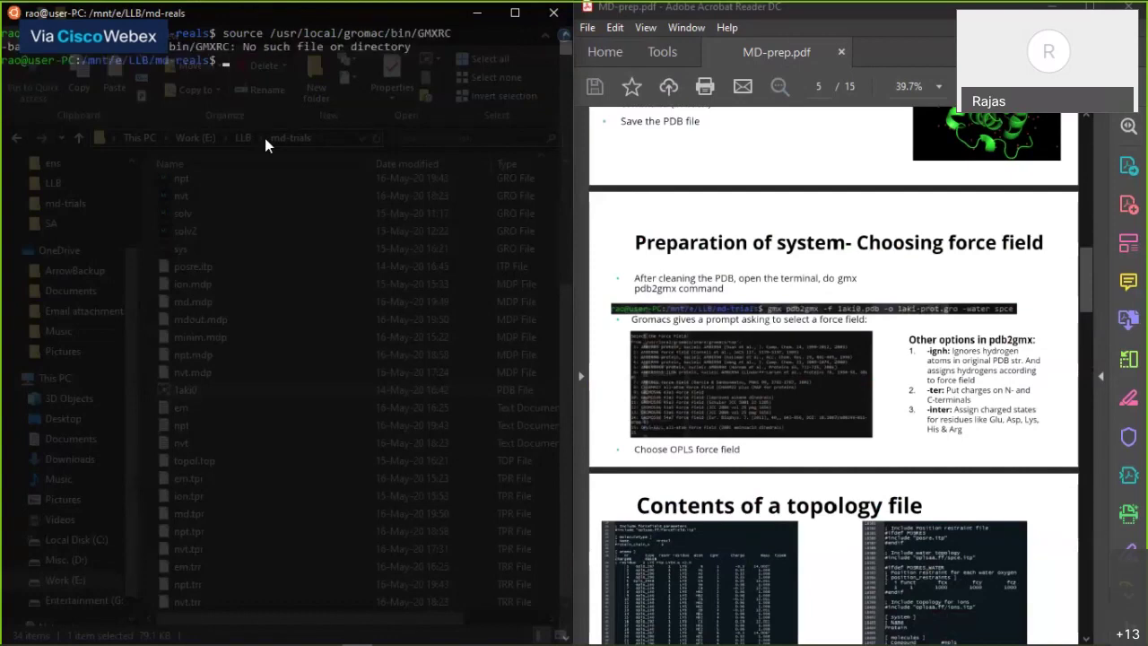
Step: Source the GROMACS environment script from the corrected path /usr/local/gromacs/bin/GMXRC and clear the terminal screen
key(Up)
key(ctrl+Left)
key(ctrl+Left)
key(ctrl+Left)
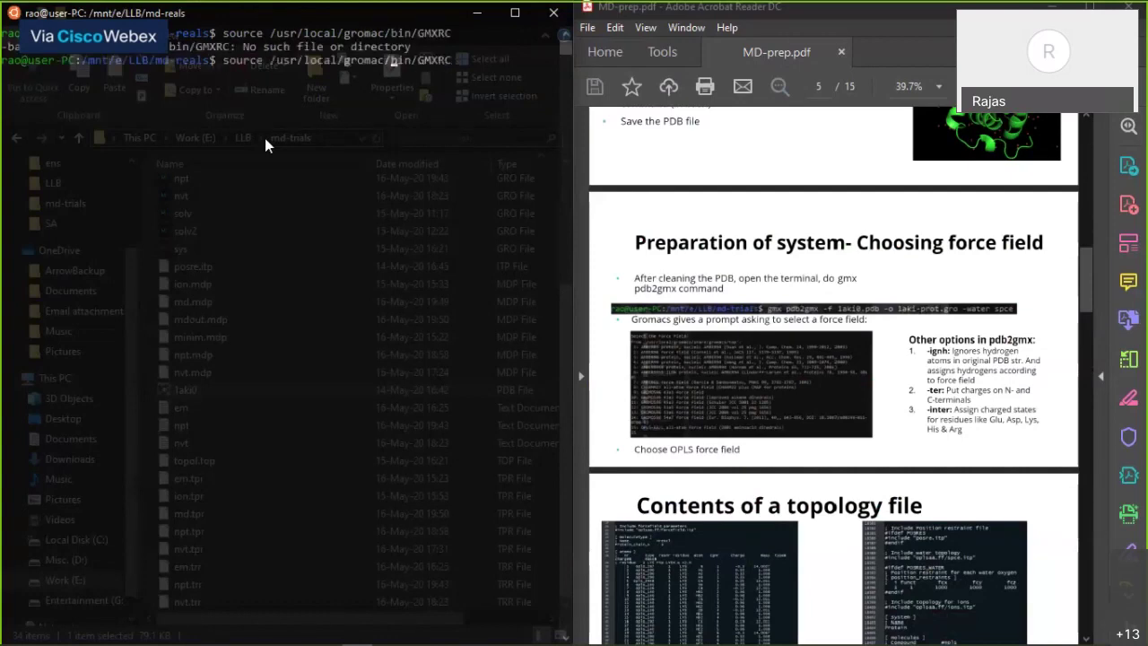
text(s)
key(Return)
key(ctrl+l)
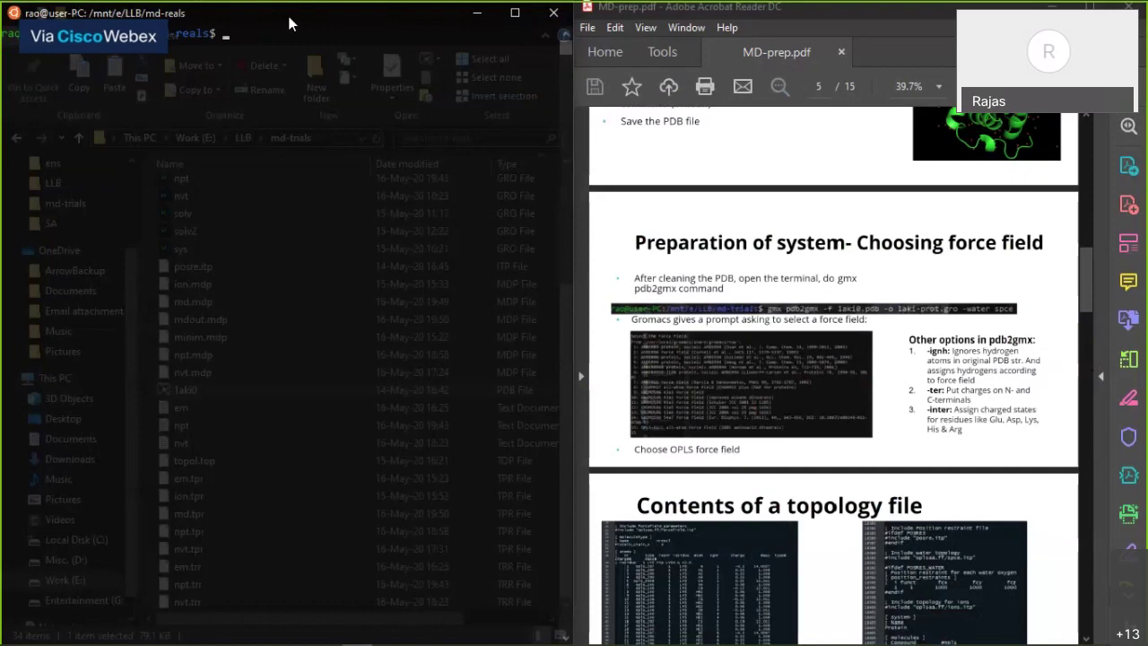
text(source /usr/local/gromacs/bin/GMXRC)
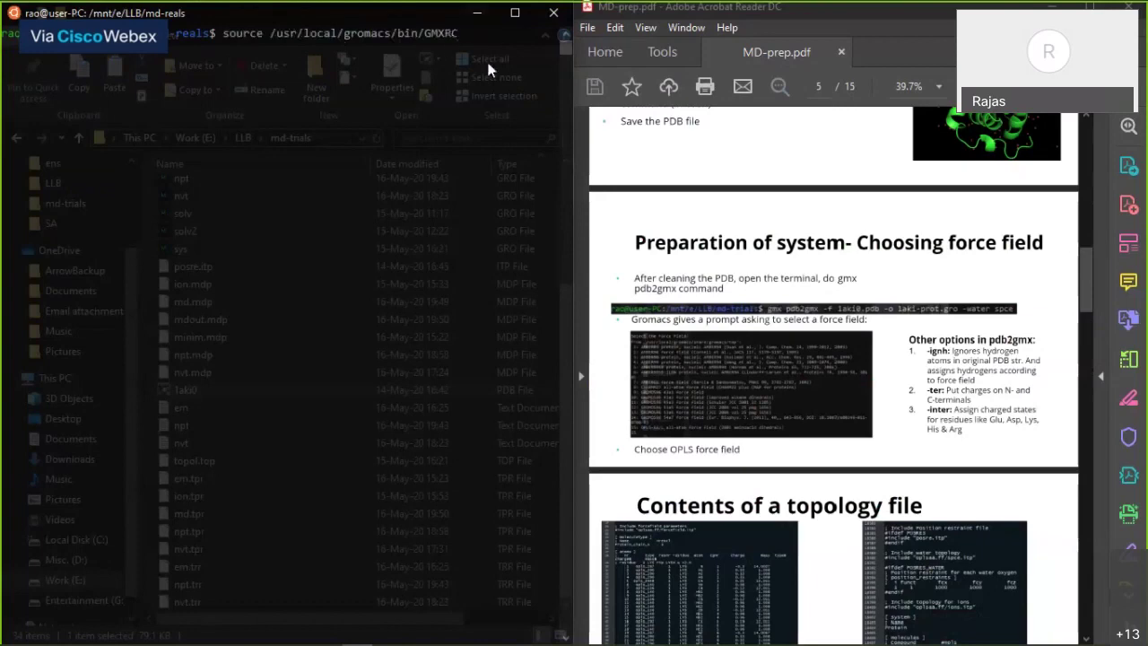
key(Return)
Step: Run gmx pdb2gmx on 1aki0.pdb with output file 1aki-prot.gro and the spce water model
text(2gmx )
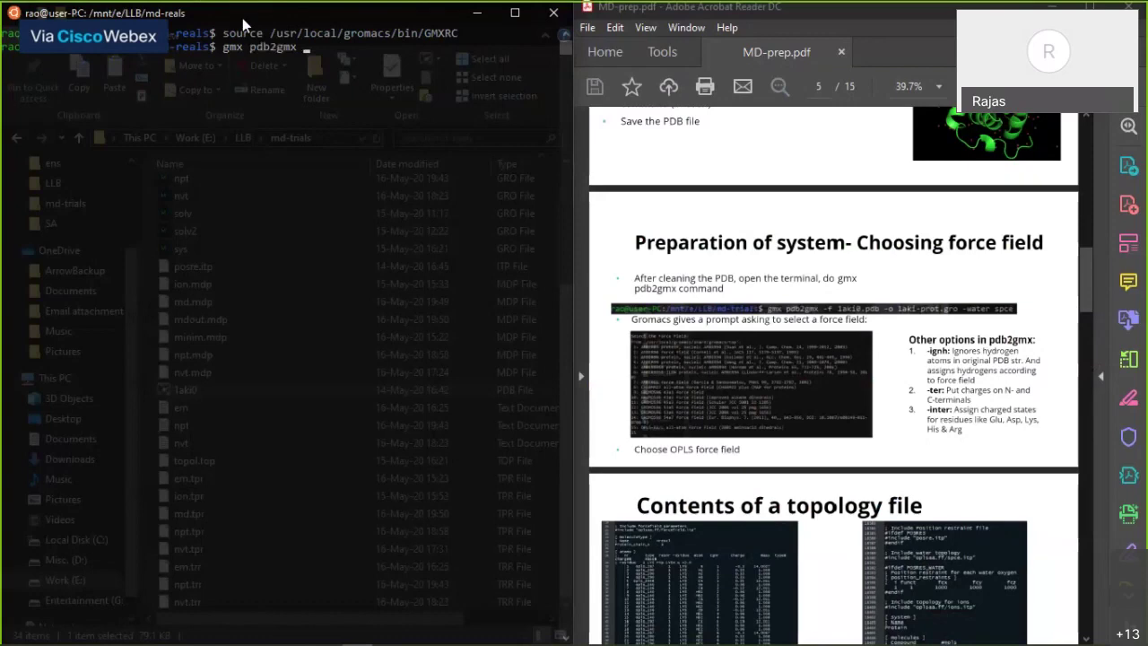
text(-f 1aki0.pdb)
key(alt+Tab)
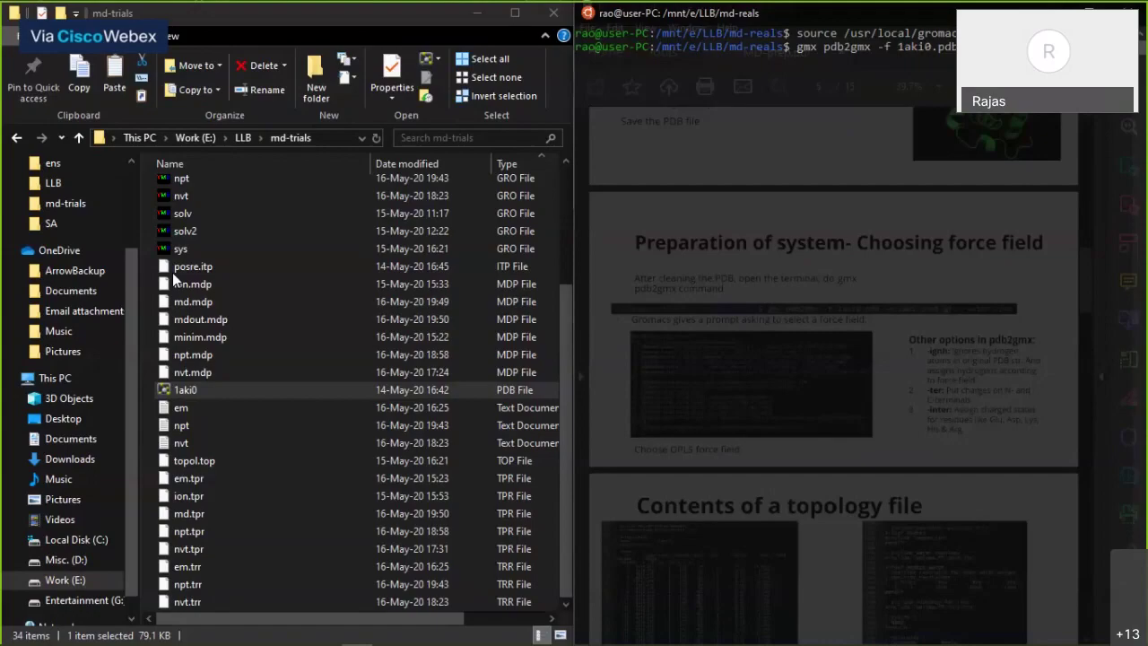
key(alt+Tab)
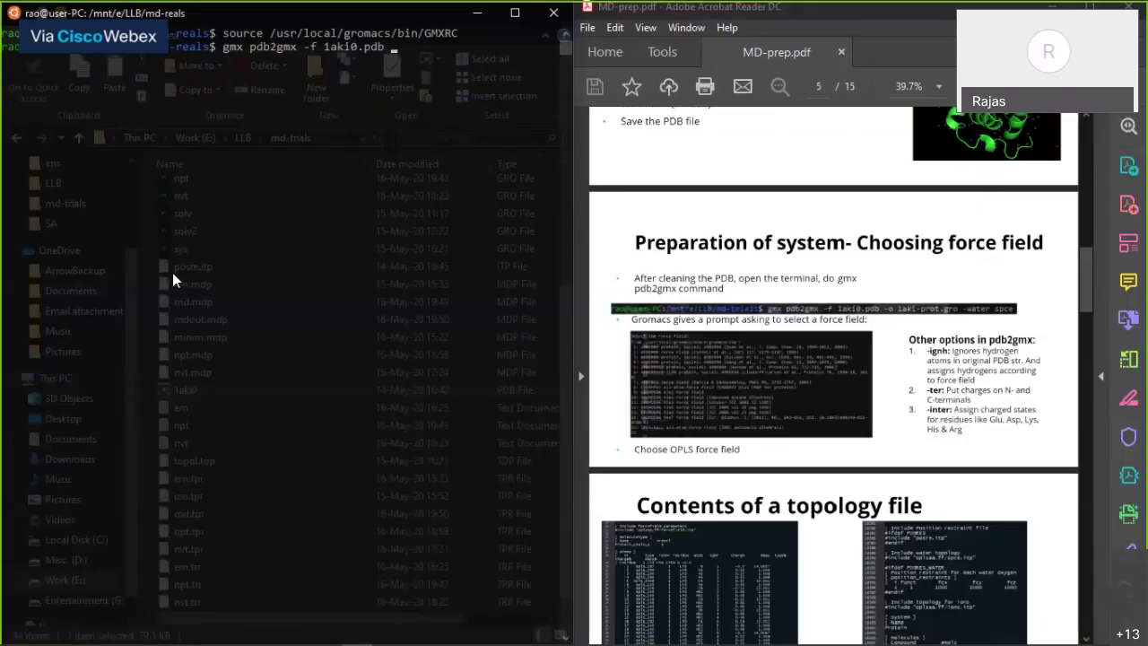
text(-o 1aki-prot.gro -water)
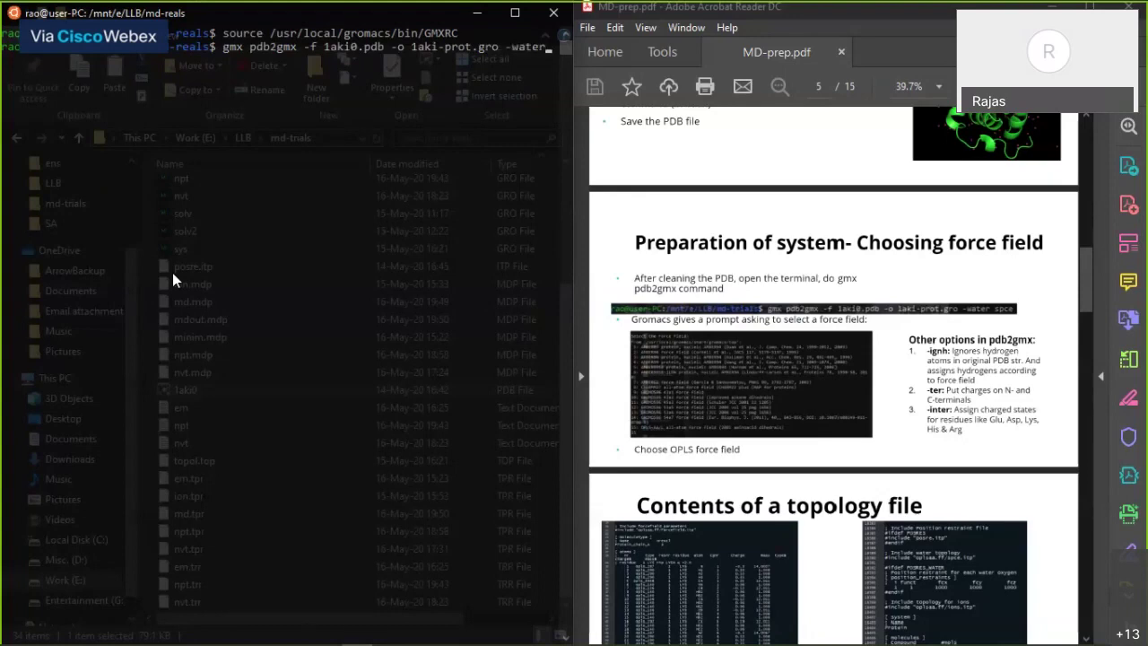
text( spce)
key(Return)
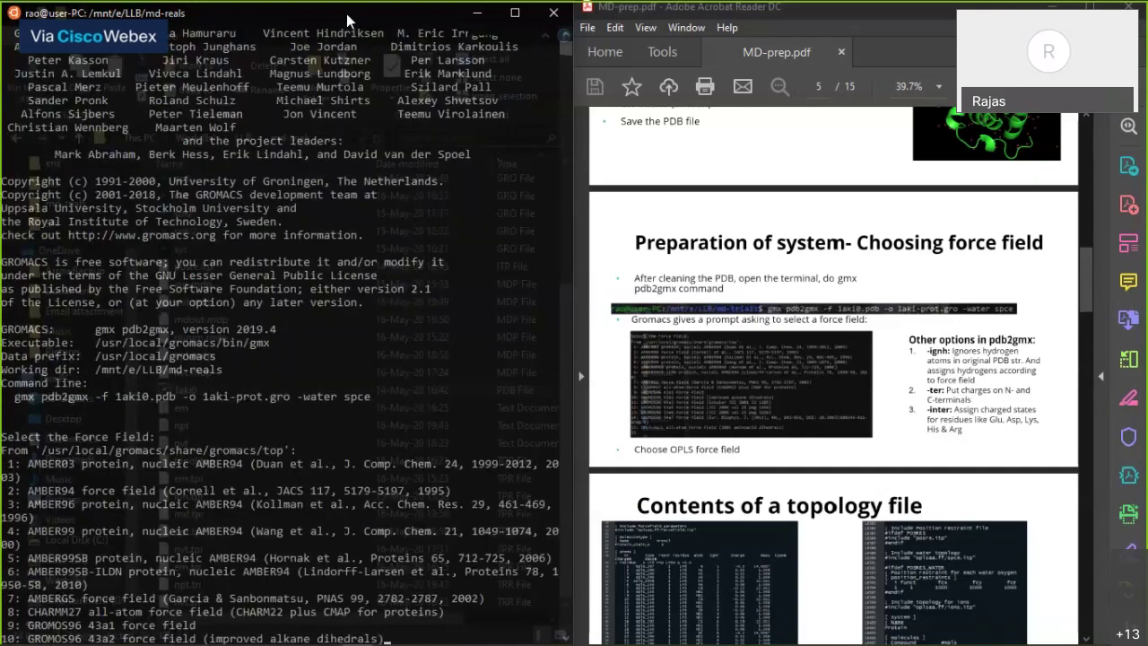
Step: Check the force field slide and choose option 15, the OPLS-AA/L all-atom force field, for the topology
click(238, 314)
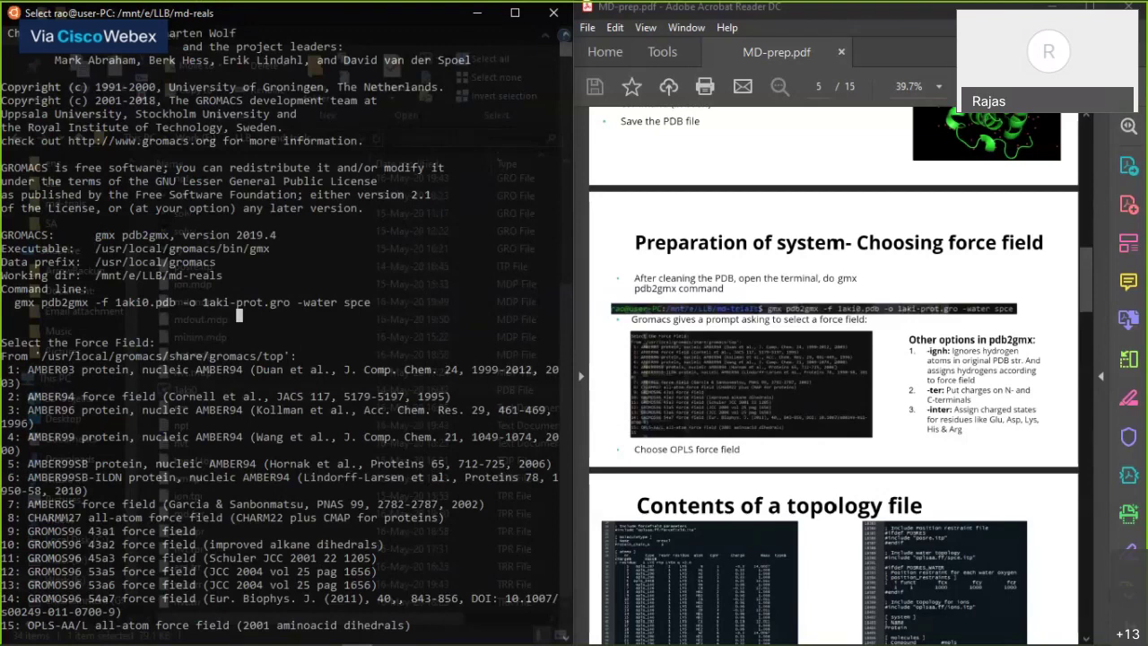
click(757, 183)
scroll(781, 206, down, 1)
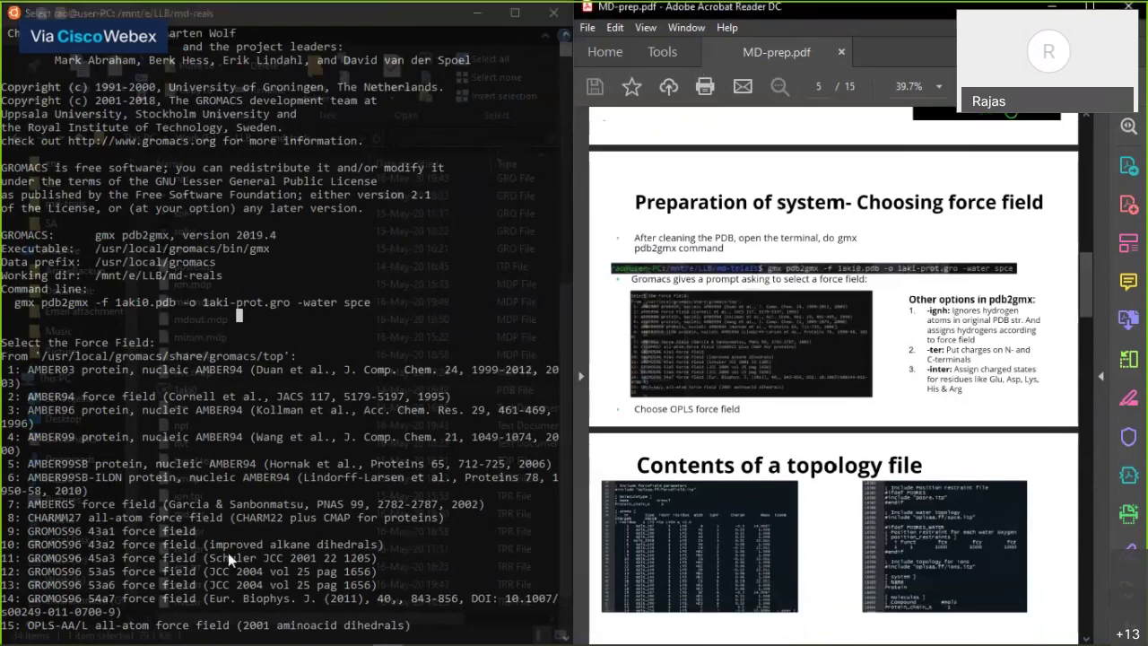
click(249, 20)
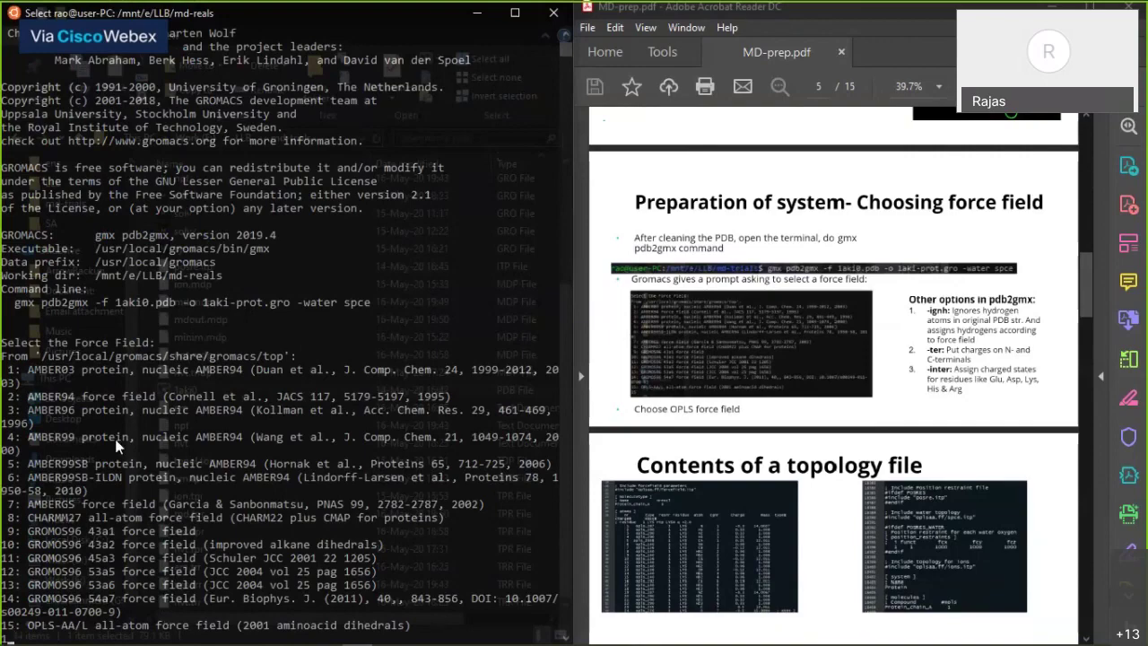
text(15)
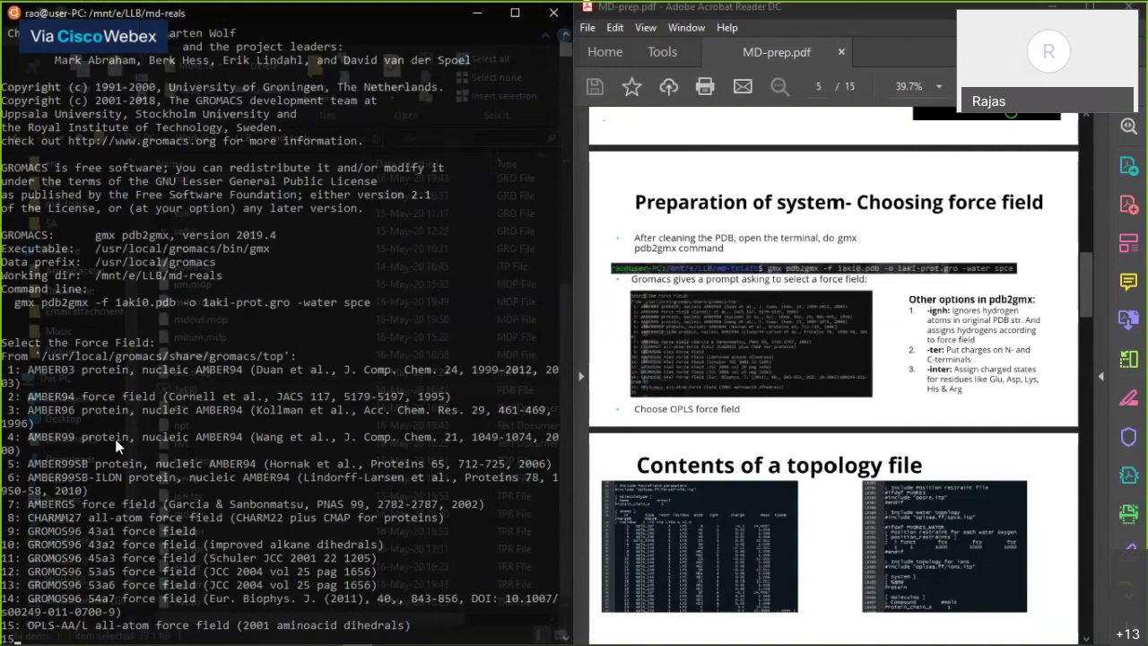
key(Return)
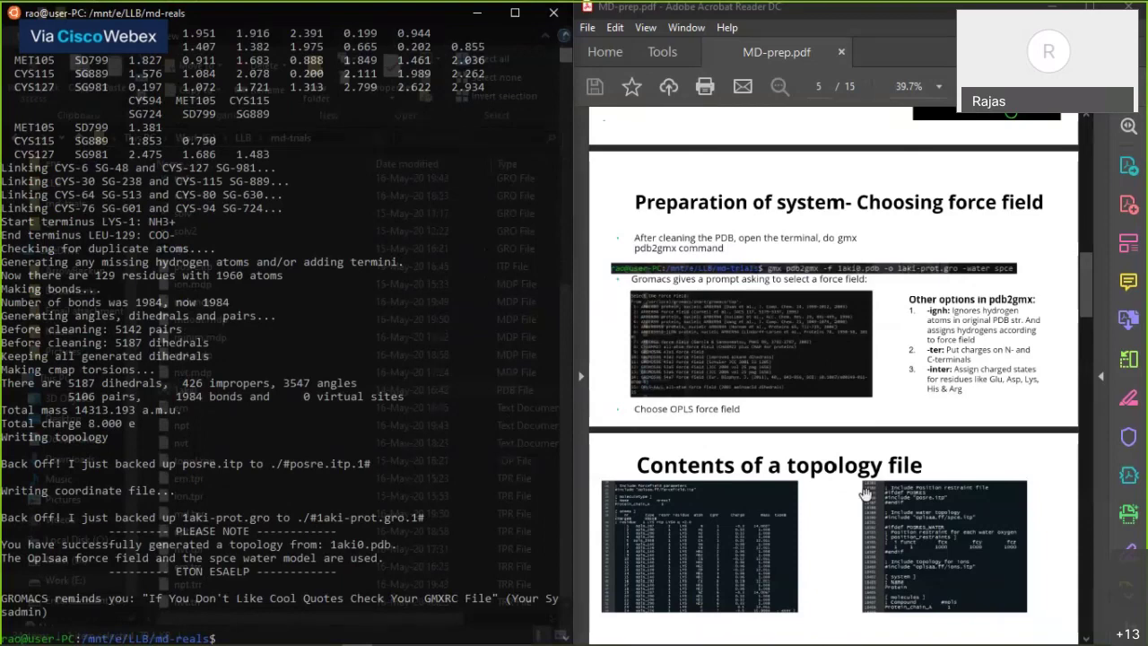
Step: Review the pdb2gmx output against the force field and topology slides, back up to the 1aki-prot.gro output name in the command
scroll(866, 491, down, 1)
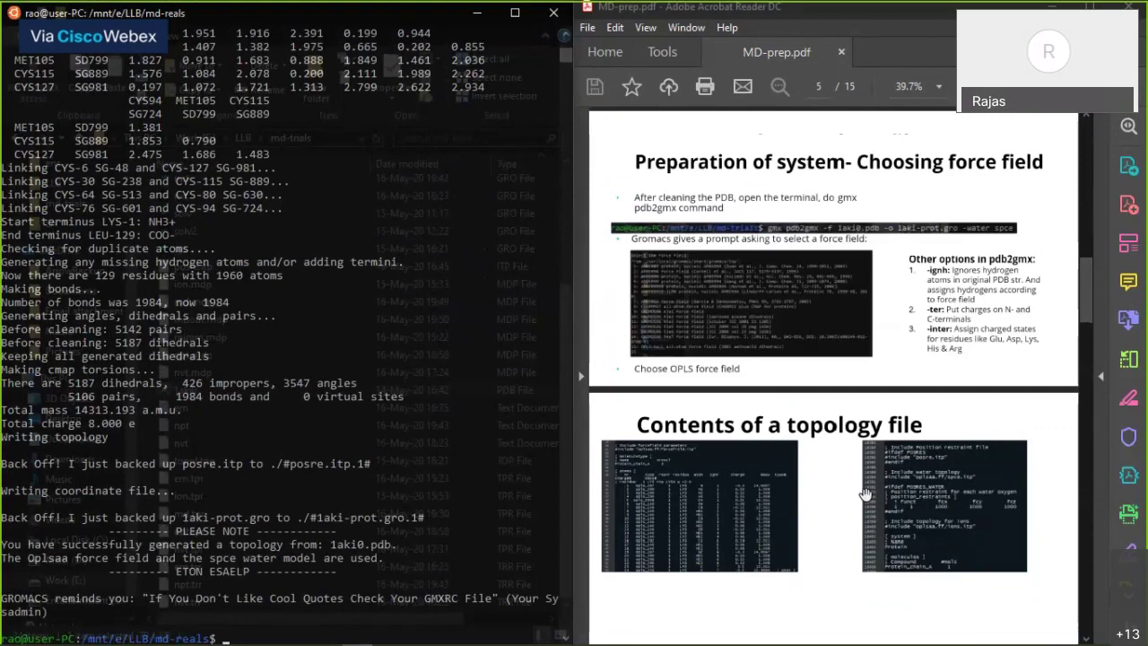
click(380, 36)
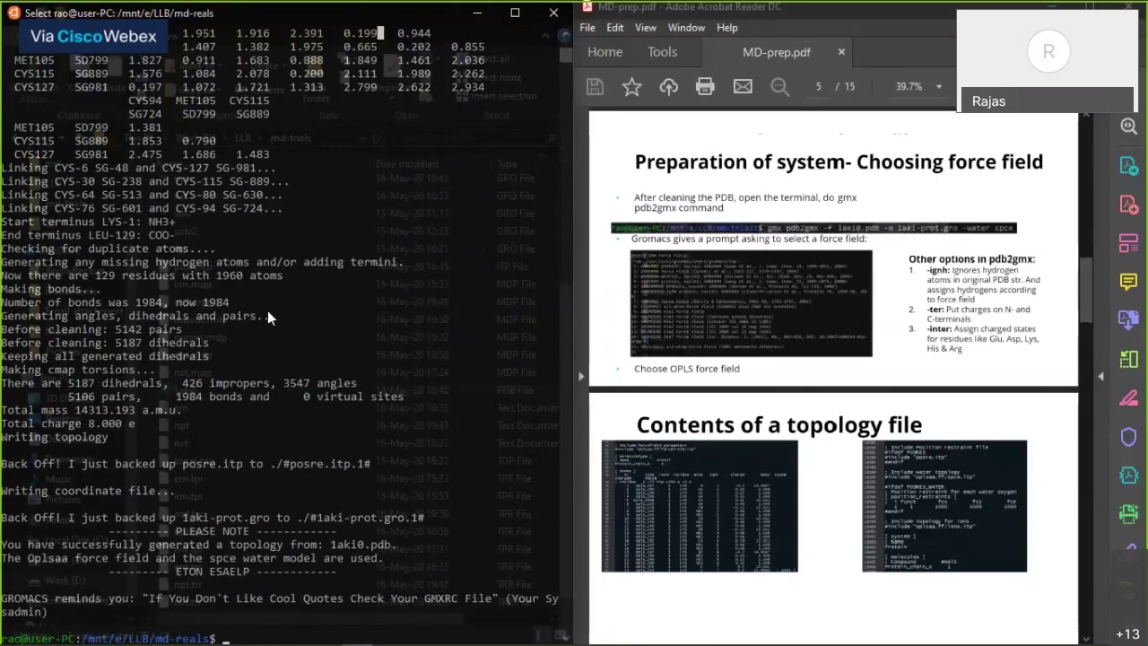
scroll(267, 311, down, 1)
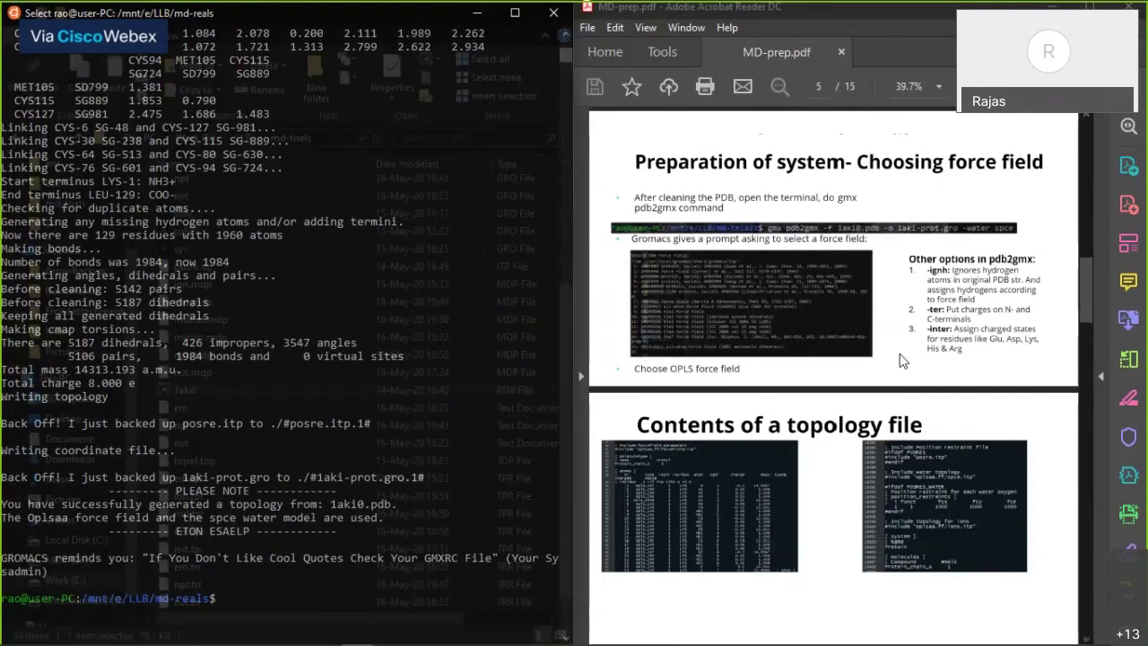
click(861, 328)
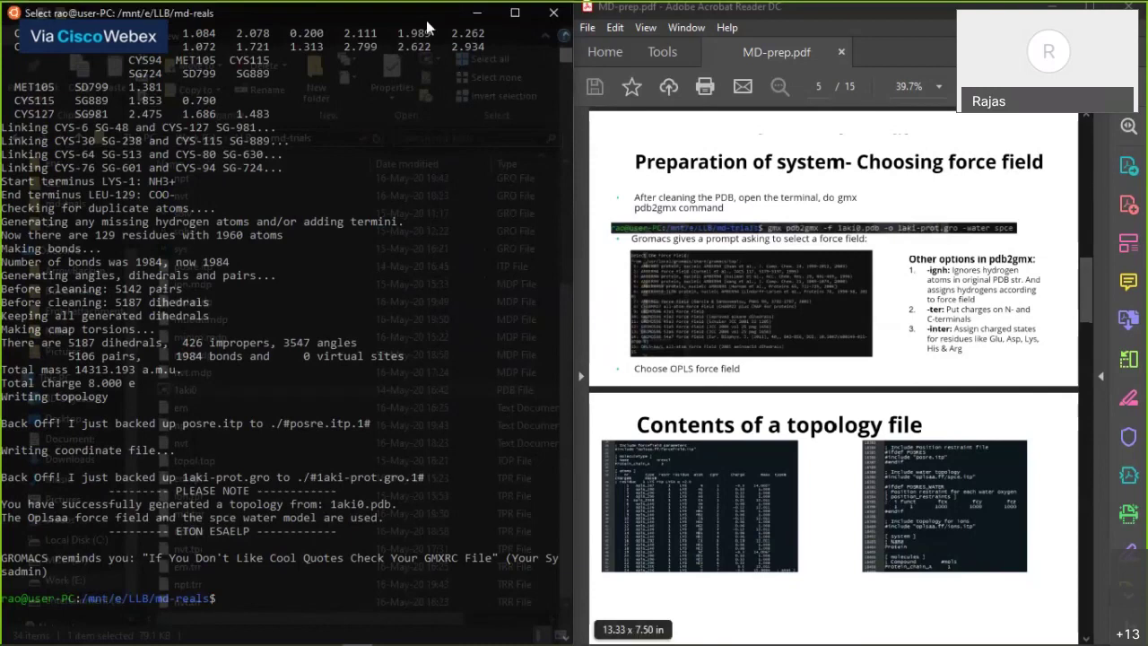
click(473, 17)
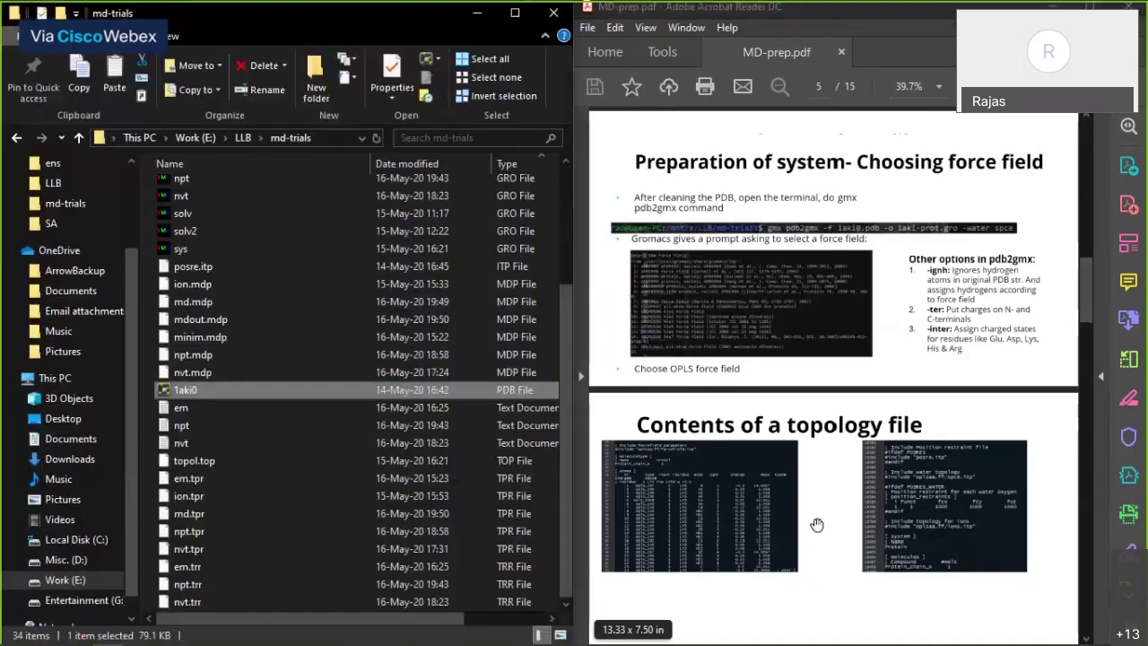
click(916, 298)
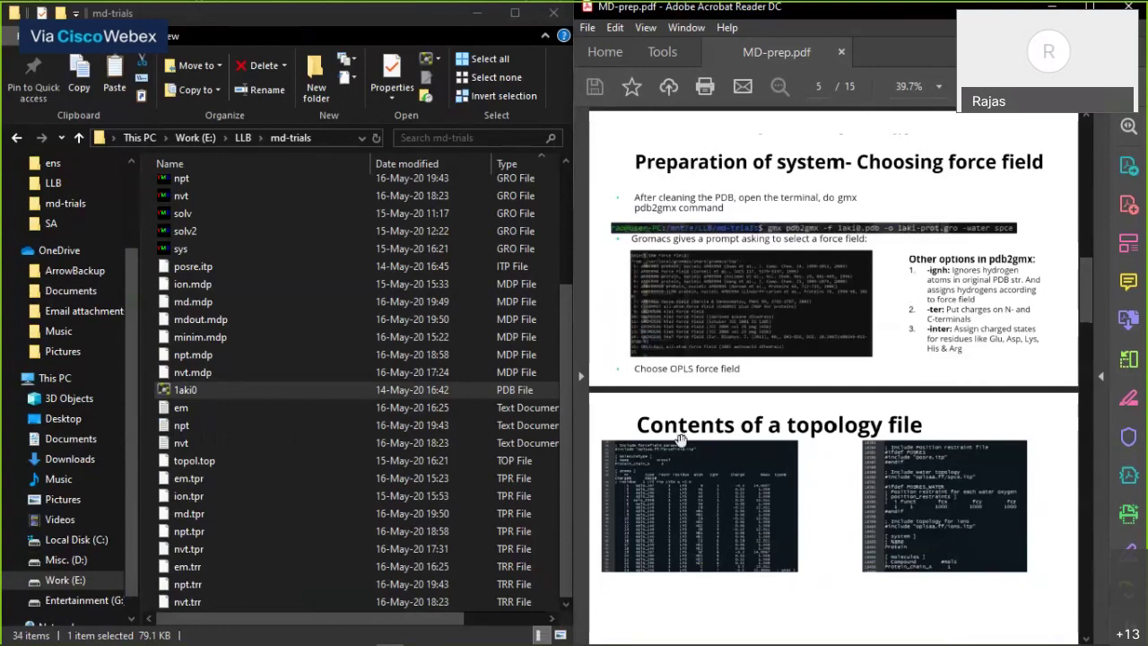
mouse_move(262, 638)
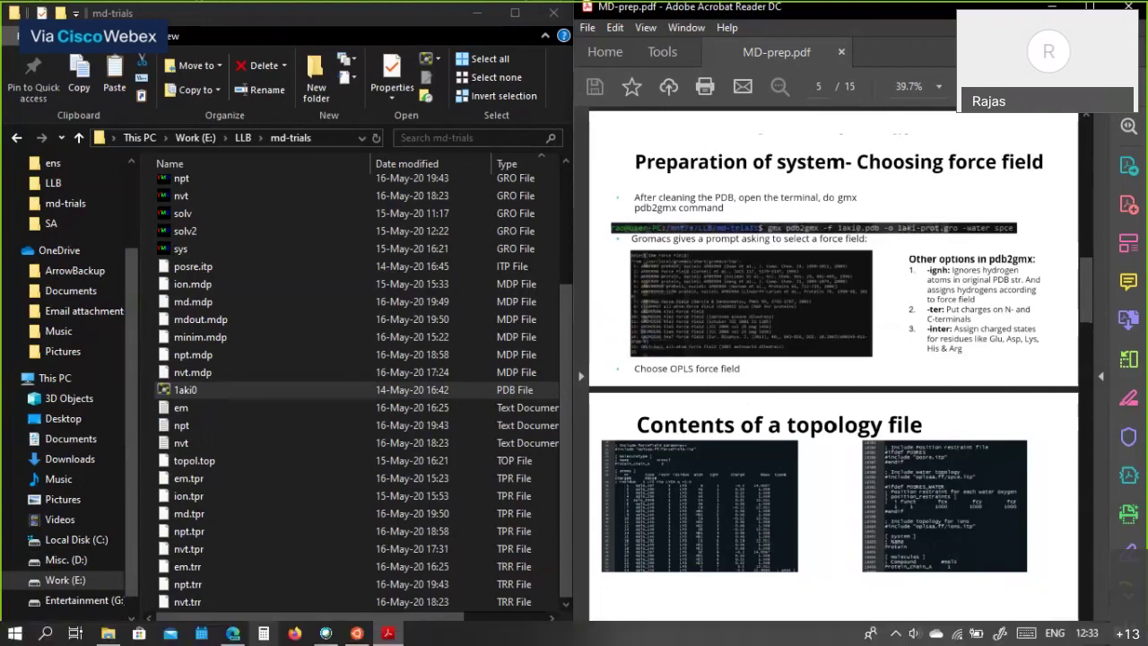
click(356, 634)
scroll(350, 486, up, 8)
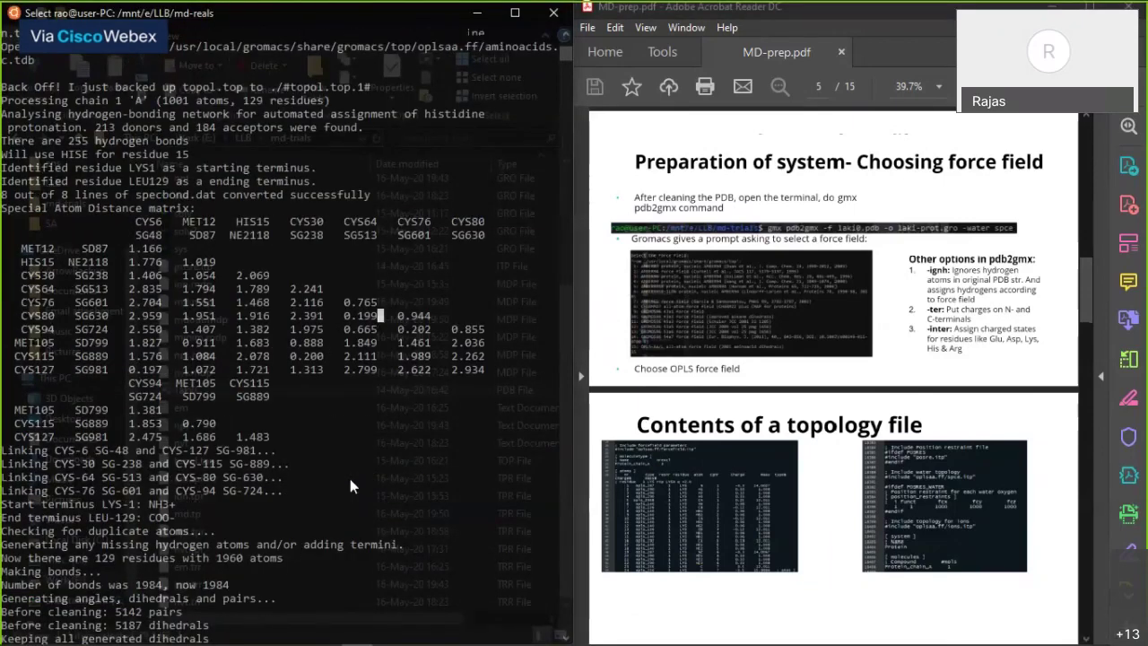
scroll(349, 479, up, 20)
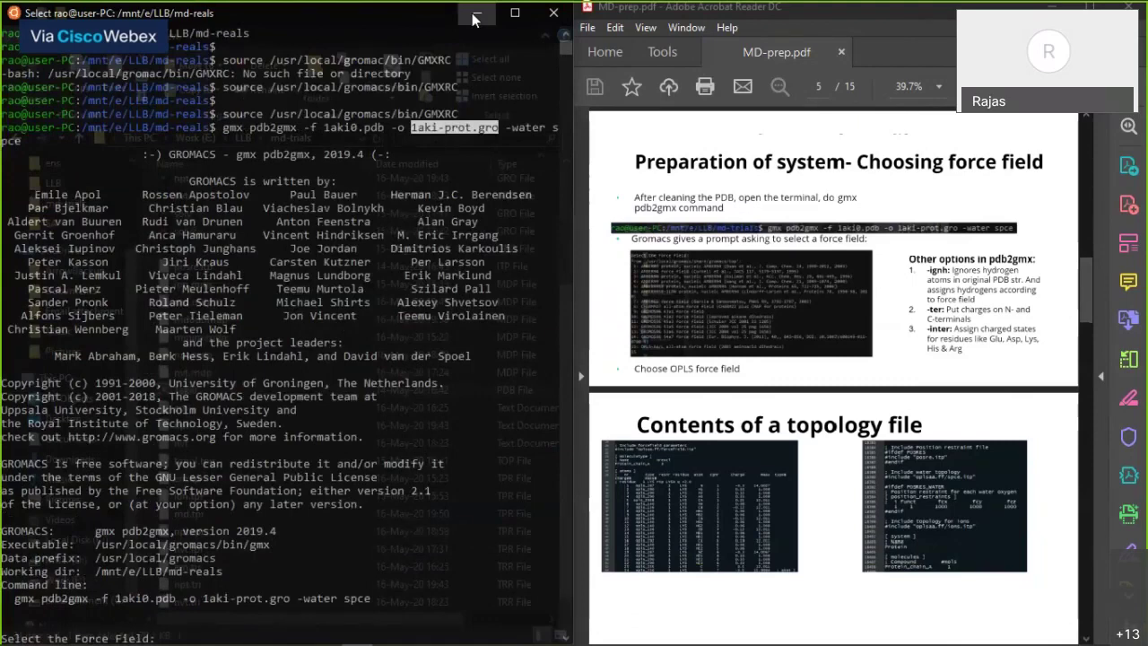
Step: Open 1aki-prot.gro from the md-trials folder in Notepad++ and fit its window beside the PDF
click(475, 17)
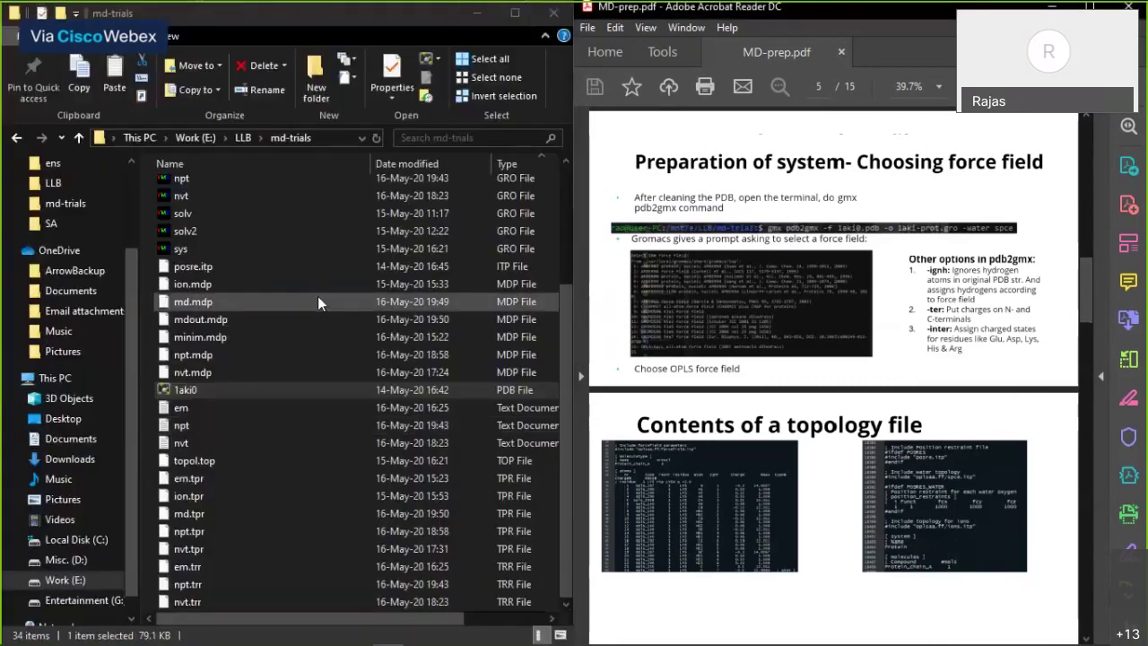
scroll(317, 296, up, 3)
click(213, 311)
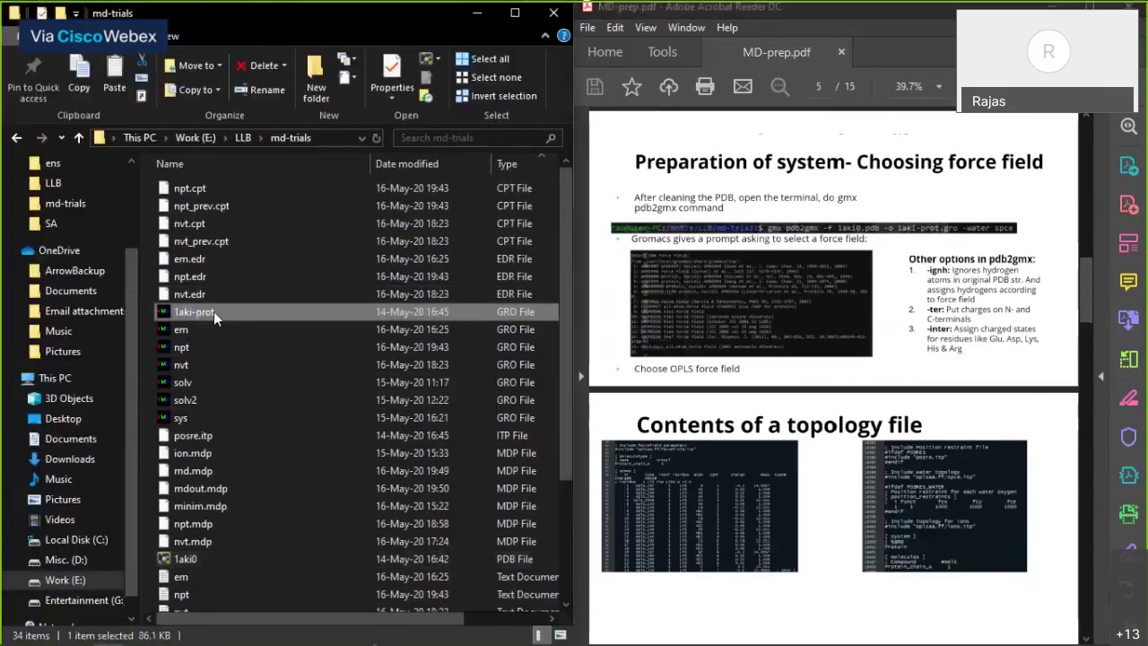
right_click(213, 311)
click(246, 361)
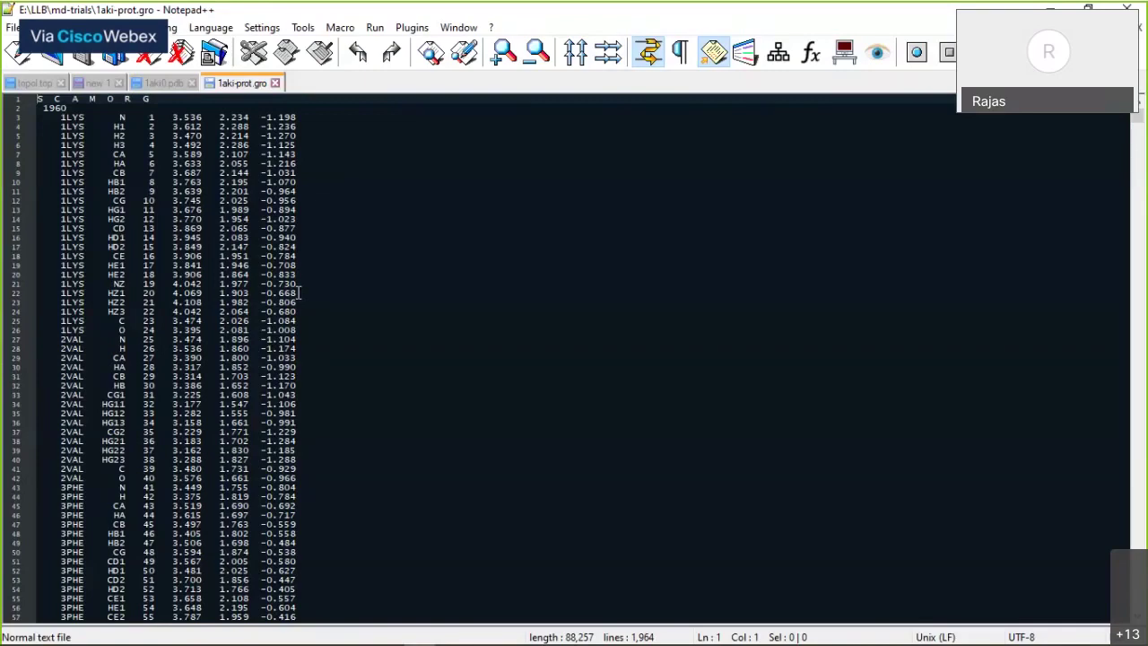
key(super+Down)
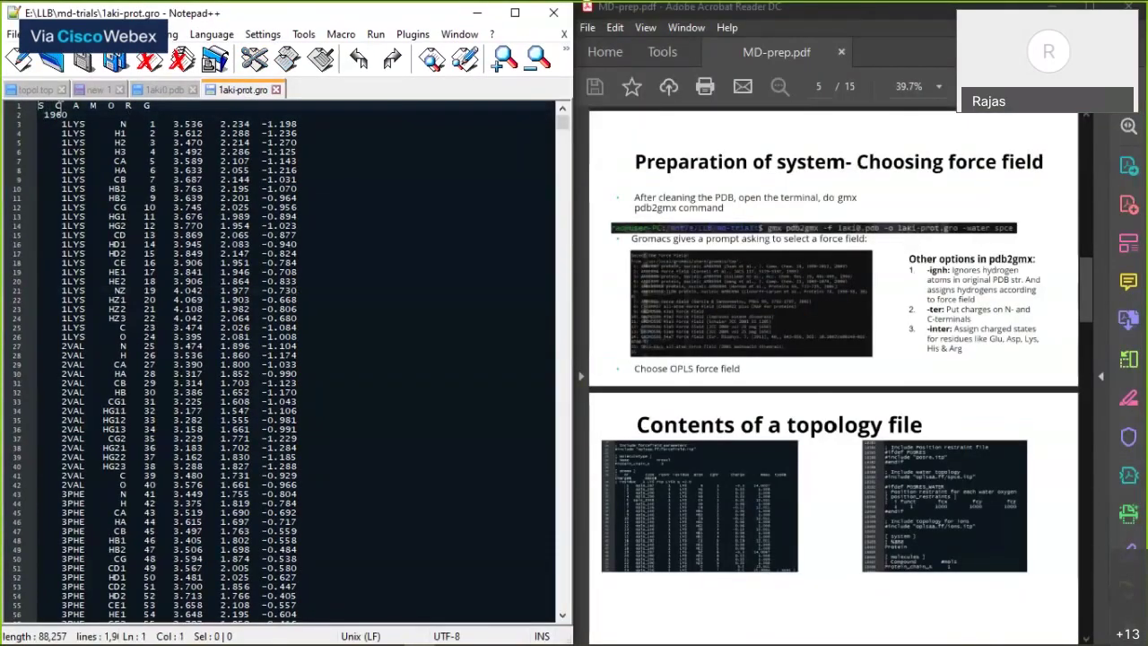
Step: Examine the title line, the atom count on line 2 and the block of coordinate rows in 1aki-prot.gro
click(229, 152)
drag(183, 106, 38, 106)
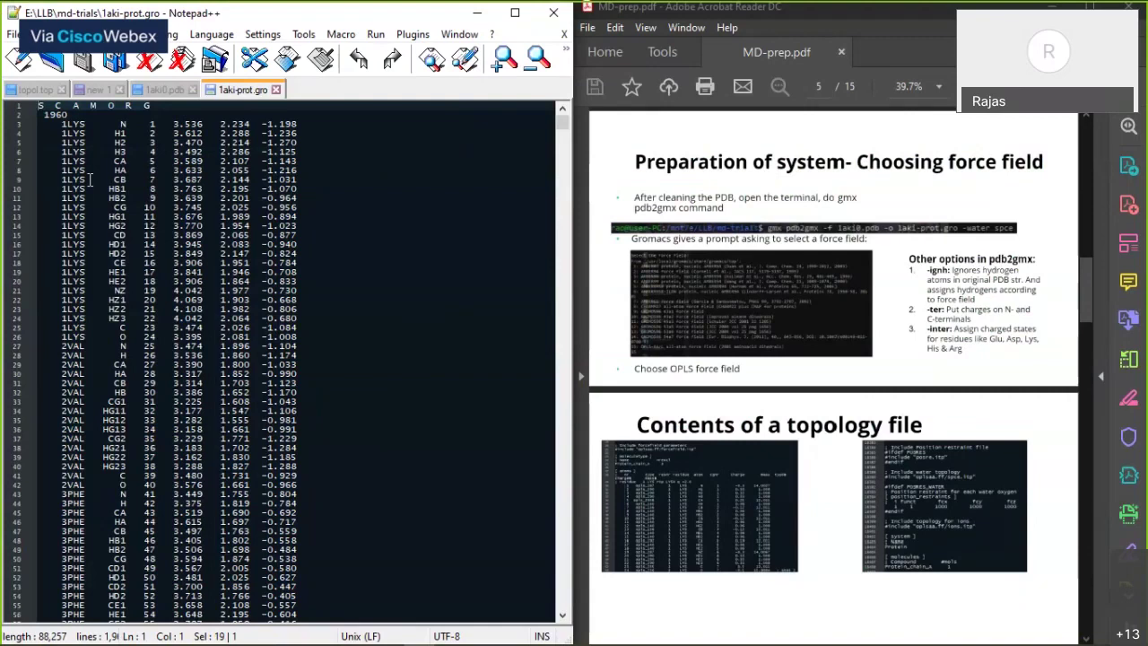
click(30, 114)
click(44, 113)
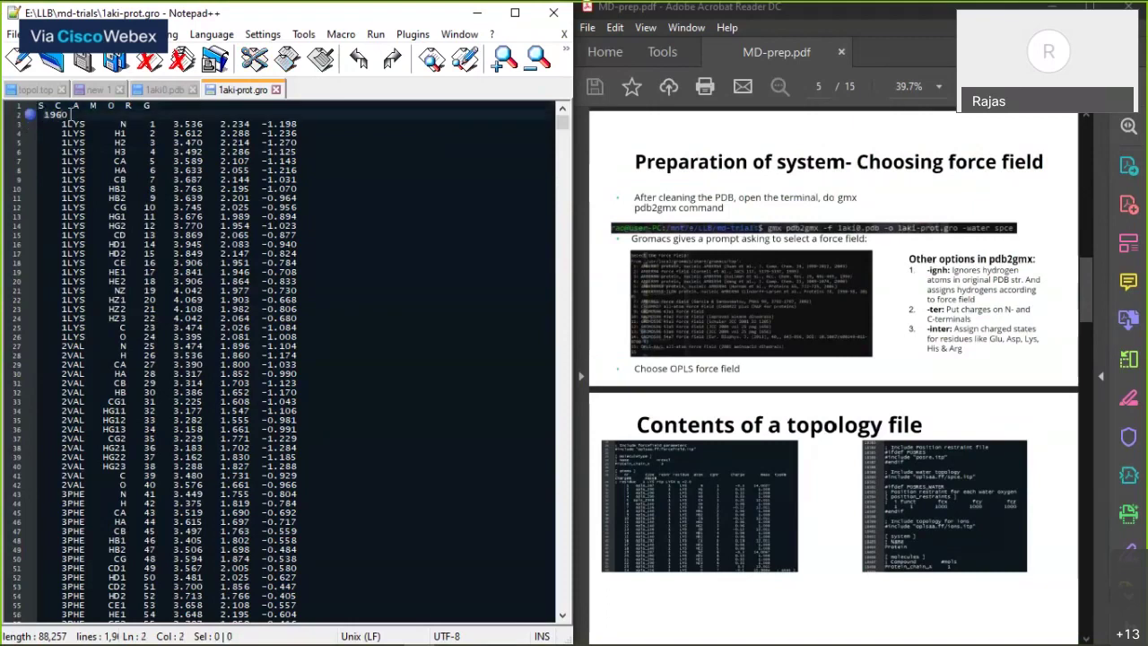
key(shift+End)
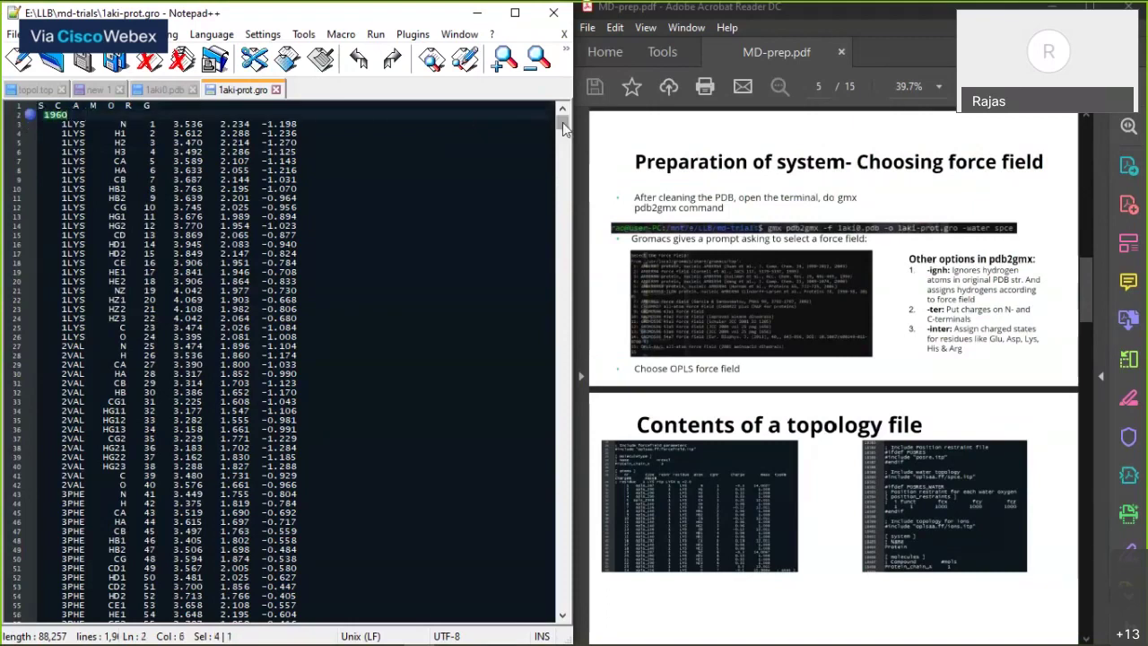
click(50, 115)
double_click(53, 118)
click(50, 151)
drag(56, 128, 297, 595)
click(260, 423)
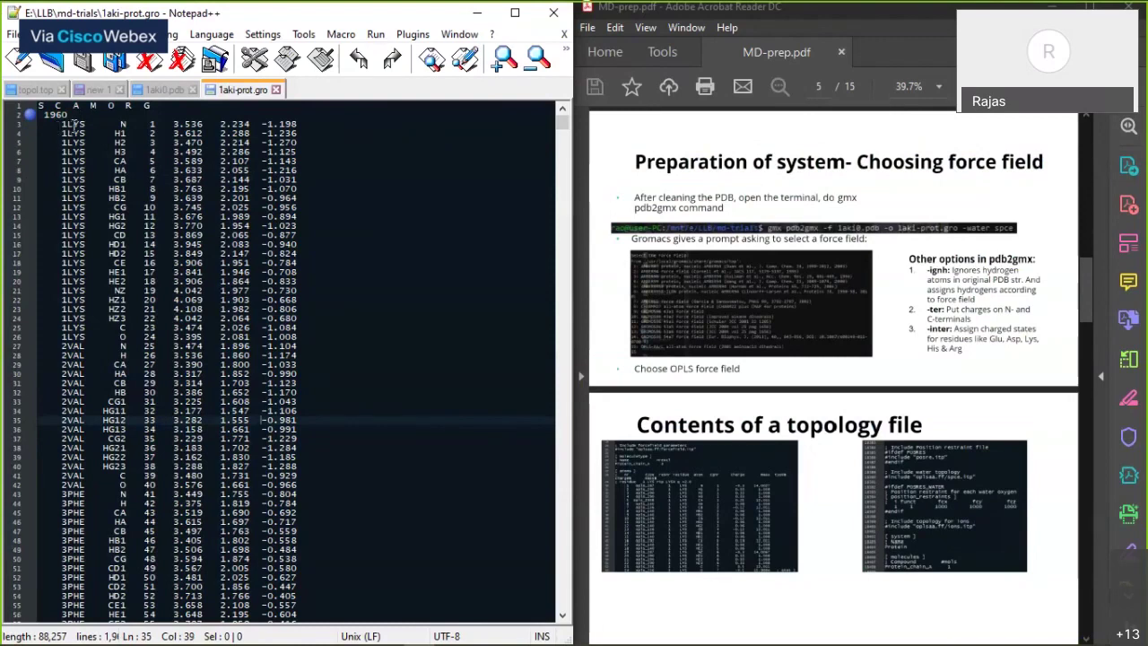
Step: Highlight the 1LYS residue label and inspect the atom name of the first coordinate row, keeping line 3 bookmarked
double_click(76, 125)
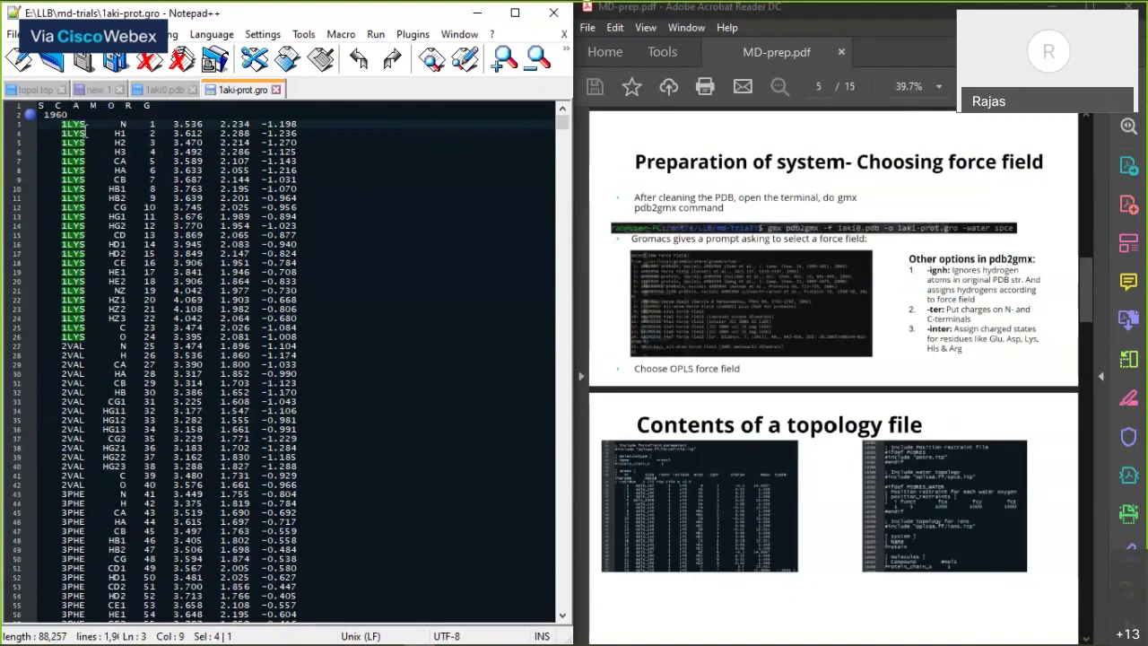
click(123, 126)
double_click(124, 123)
click(120, 150)
click(137, 115)
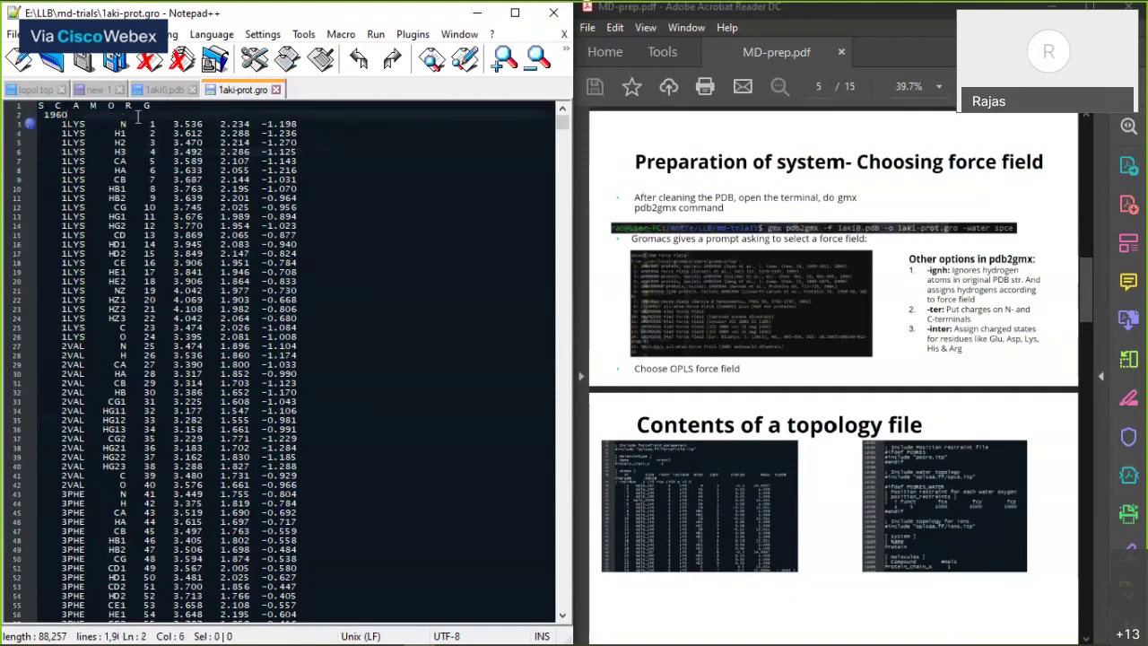
Step: Bookmark lines 4, 7 and 9 of 1aki-prot.gro and highlight the CA and CB atom names
click(25, 133)
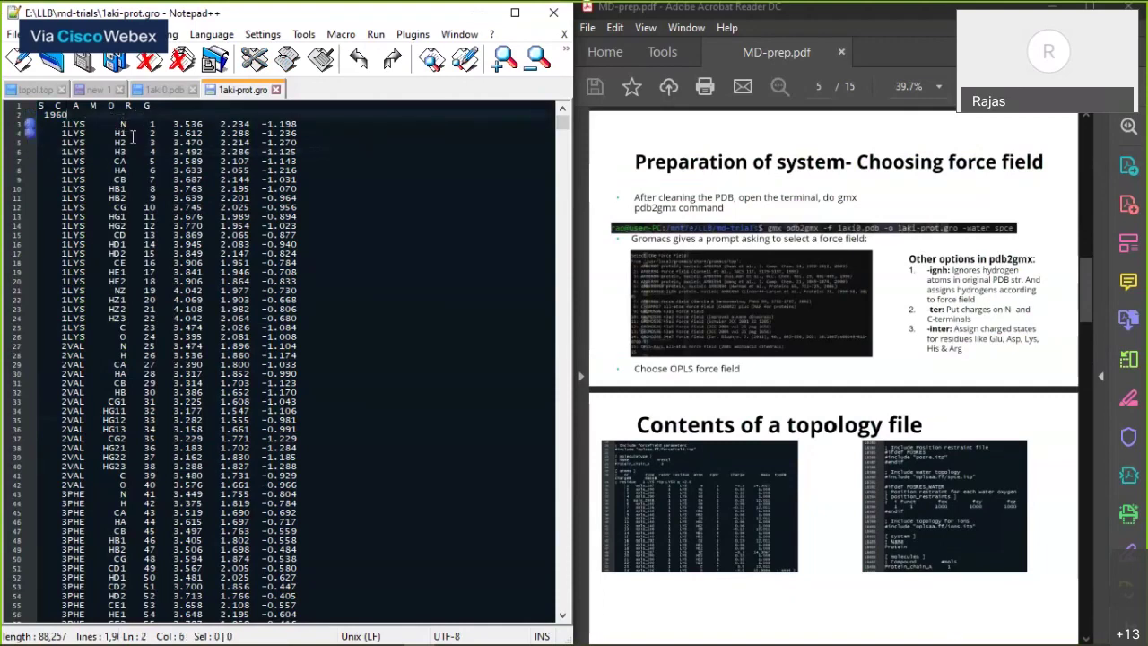
click(22, 161)
drag(115, 160, 150, 159)
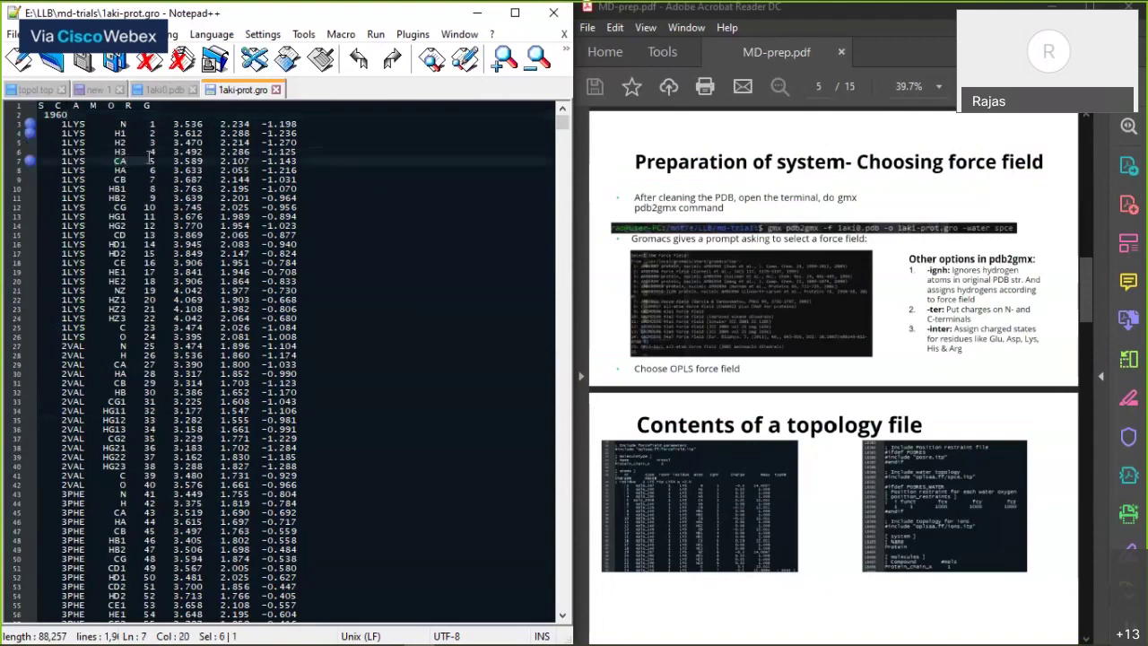
click(28, 180)
click(139, 182)
drag(139, 182, 104, 179)
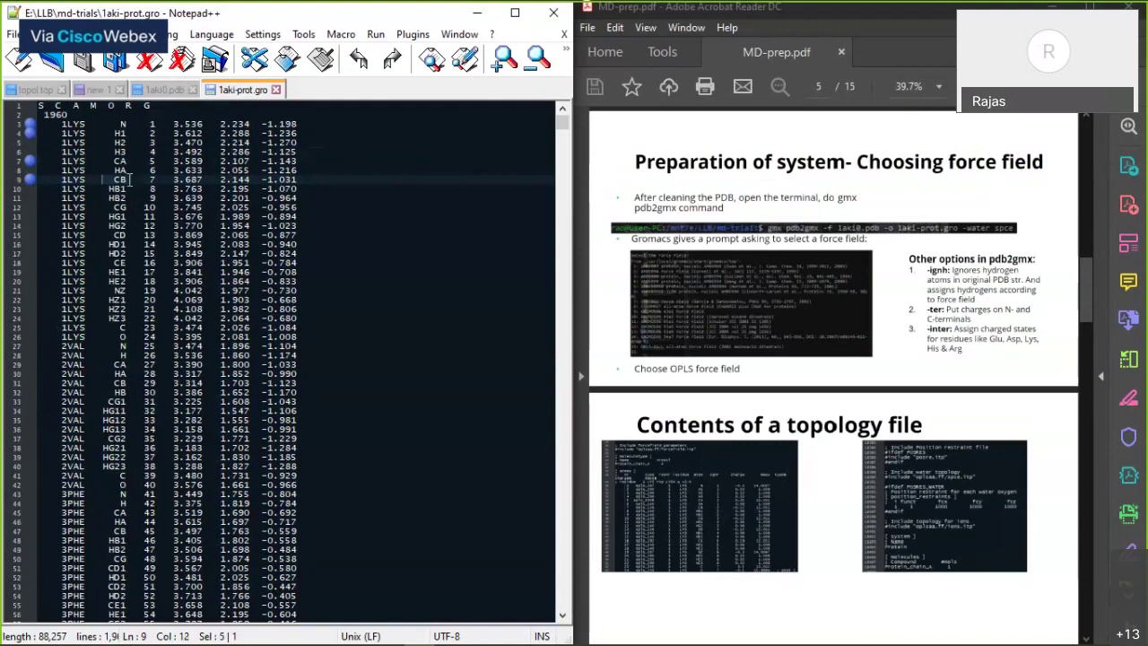
Step: Highlight the first atom numbers and inspect the coordinate values on line 3 of 1aki-prot.gro
drag(135, 124, 154, 142)
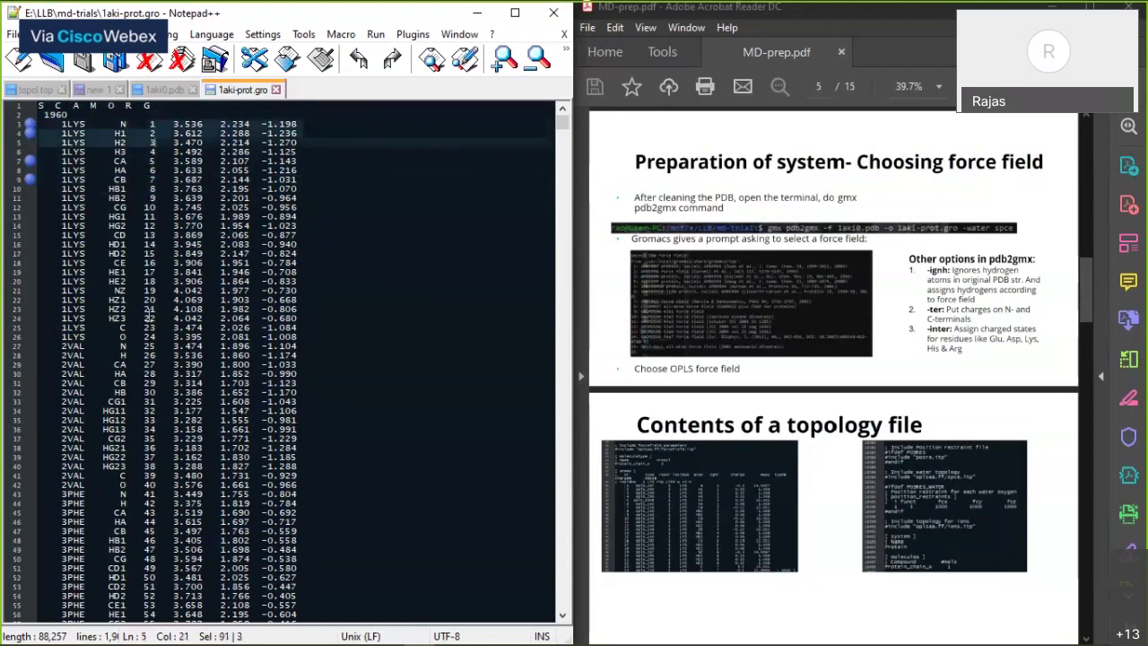
click(149, 317)
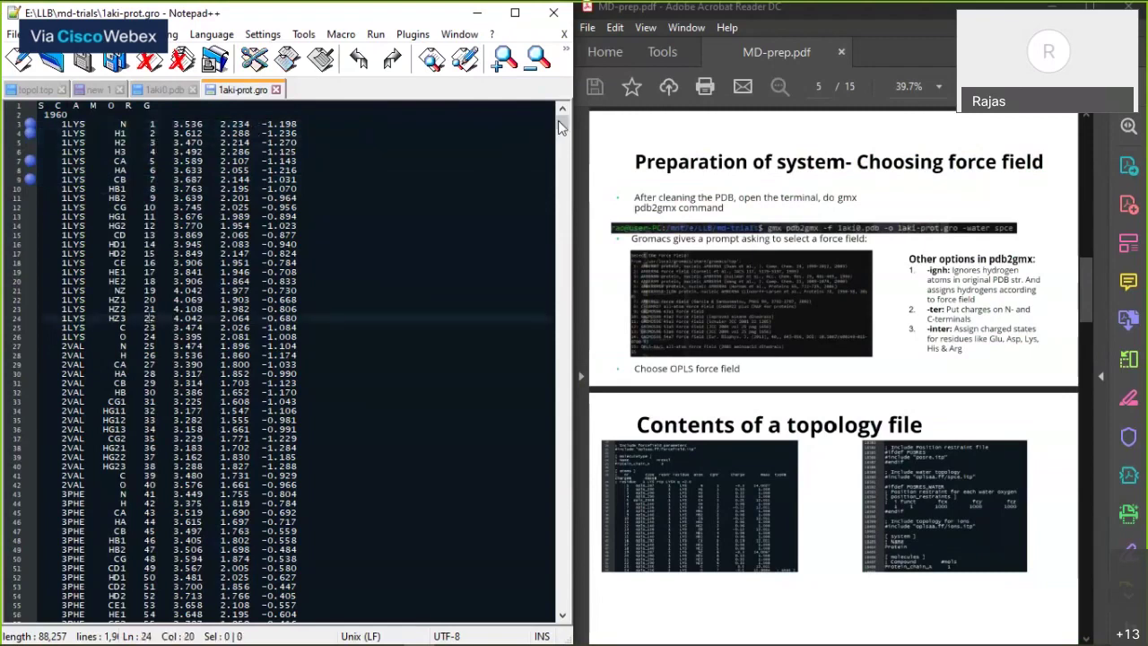
drag(558, 120, 567, 98)
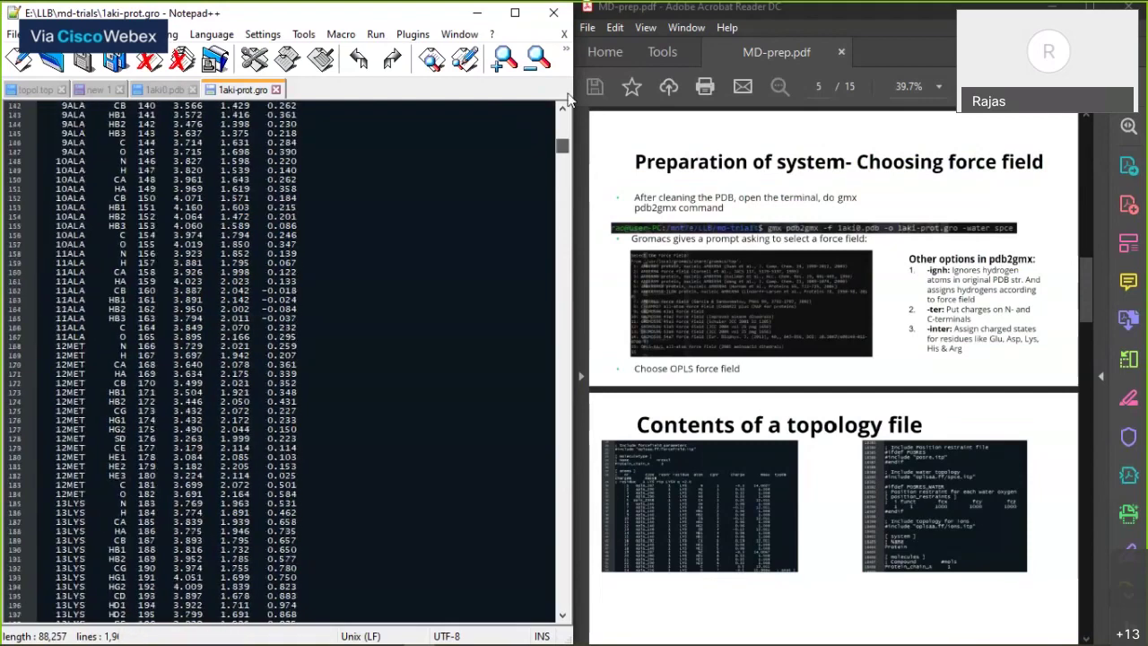
drag(173, 124, 208, 124)
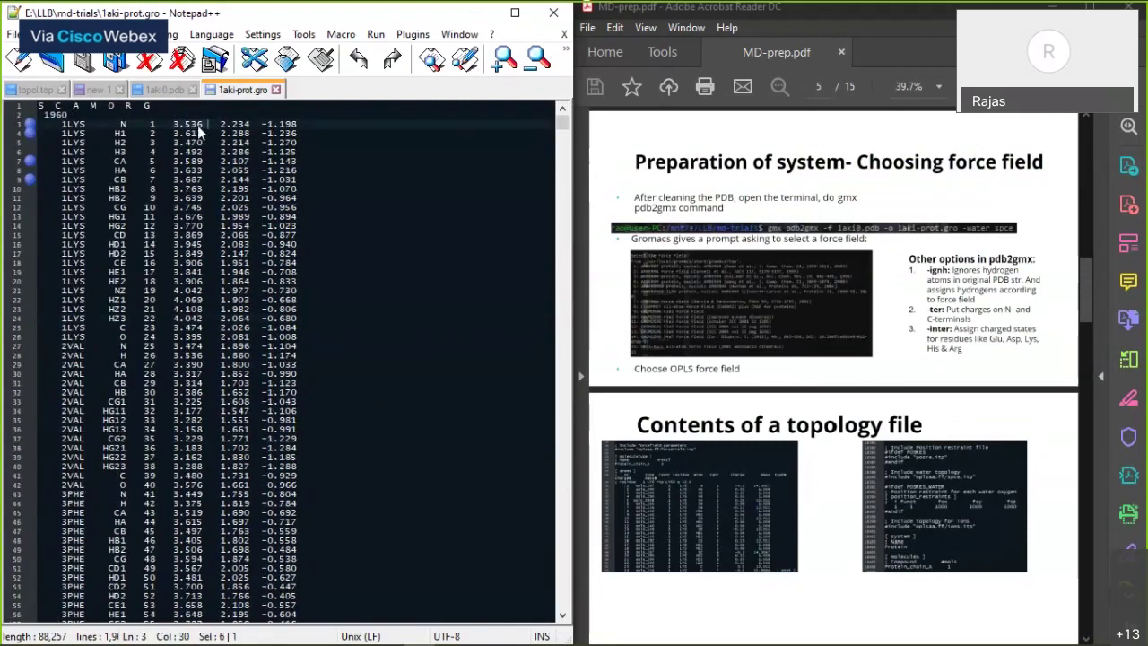
double_click(197, 126)
click(294, 124)
click(306, 123)
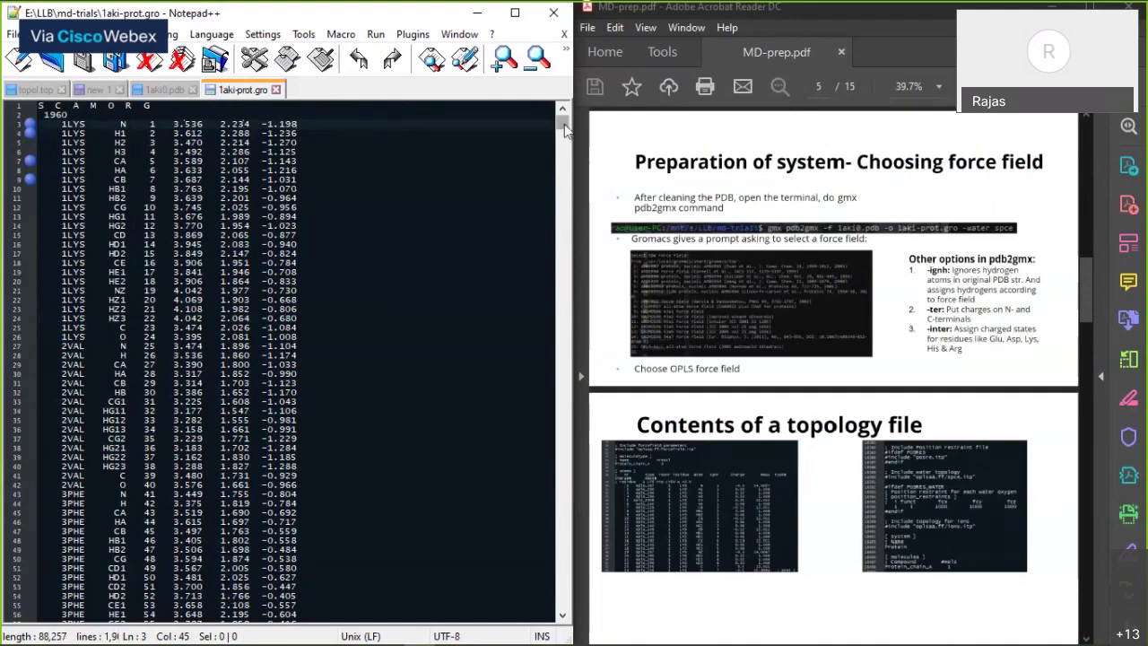
Step: Examine the box vector line at the end of 1aki-prot.gro, highlighting its first value, and look back through the preceding residues
drag(564, 124, 562, 603)
drag(235, 595, 224, 606)
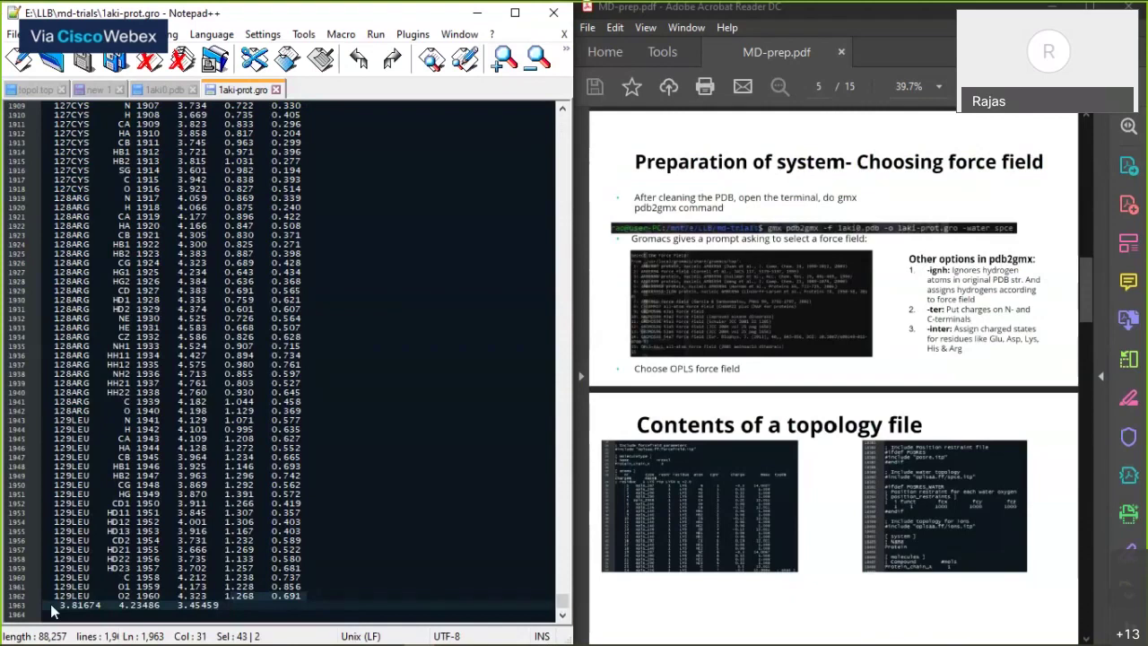
click(212, 612)
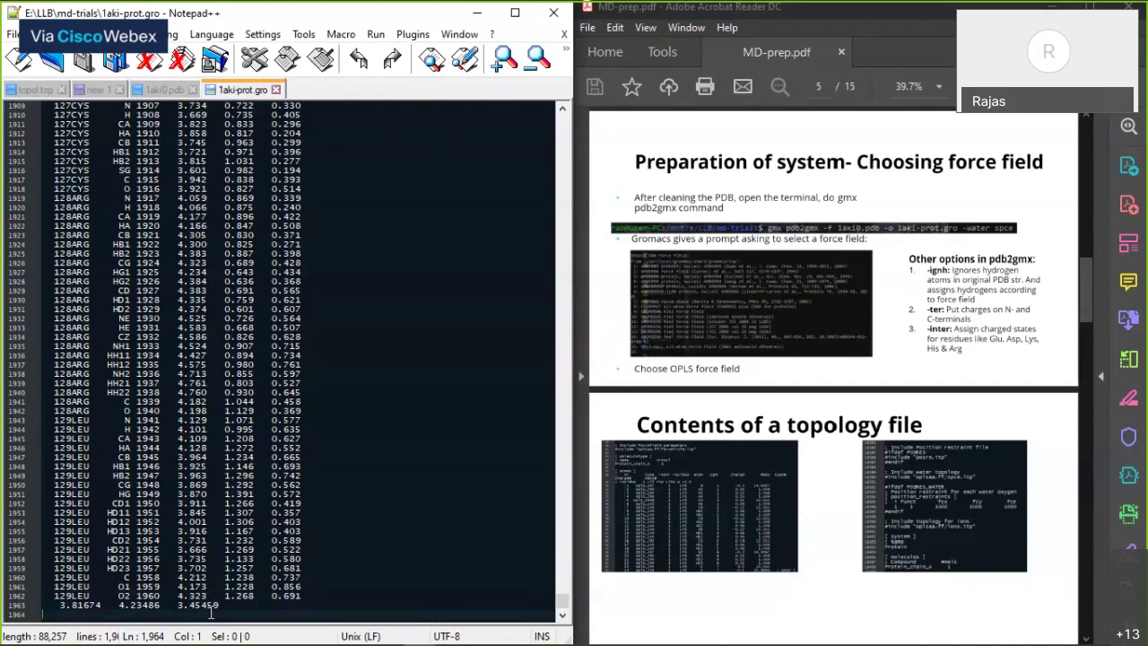
drag(100, 605, 60, 604)
scroll(235, 338, up, 20)
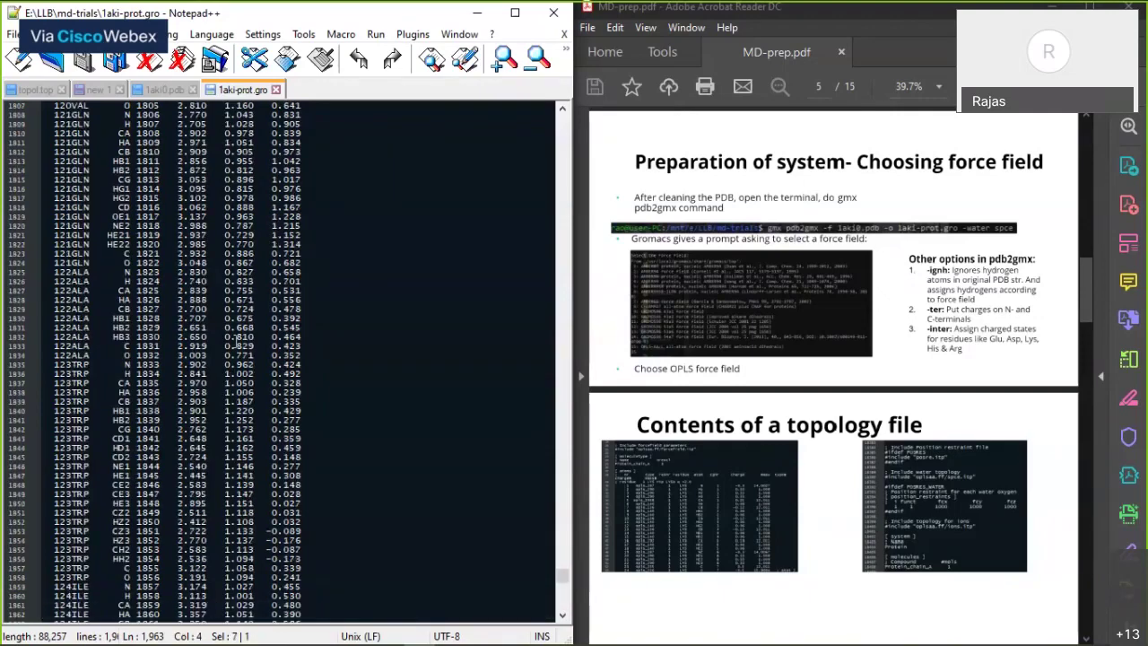
scroll(238, 339, up, 20)
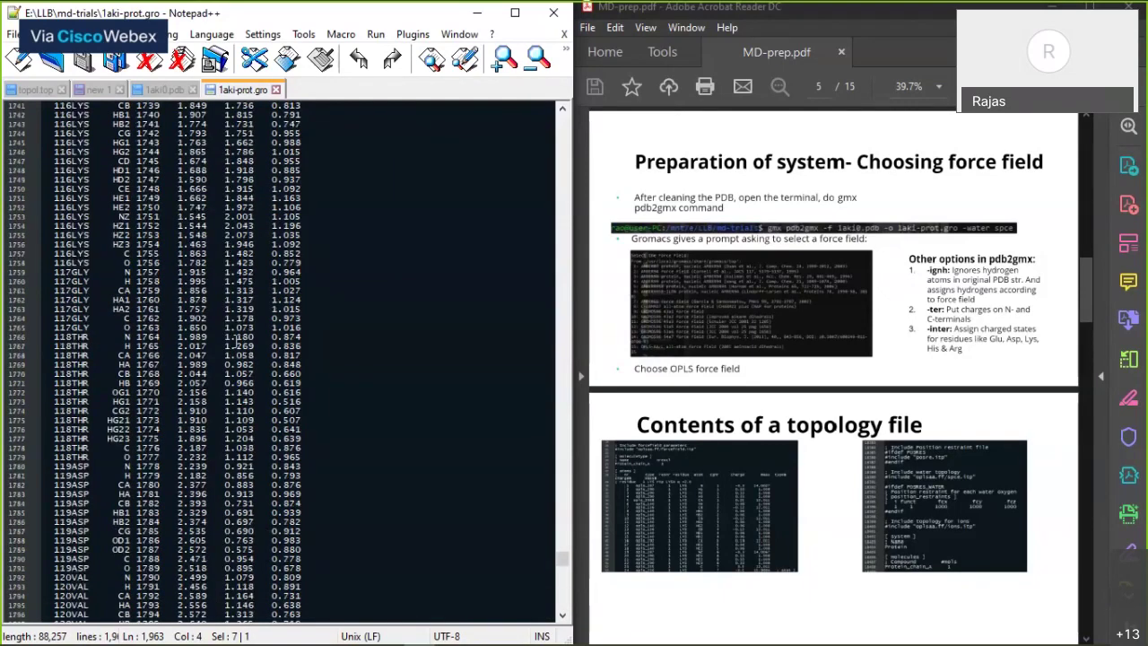
scroll(236, 341, up, 20)
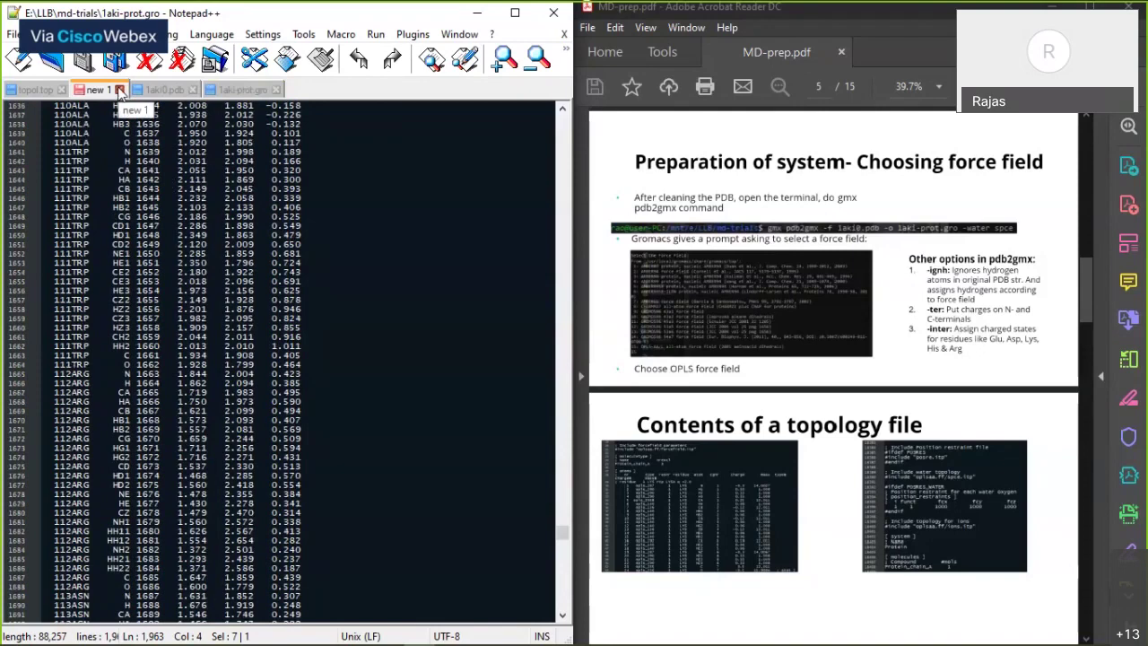
Step: Close the new 1 document without saving it
click(119, 89)
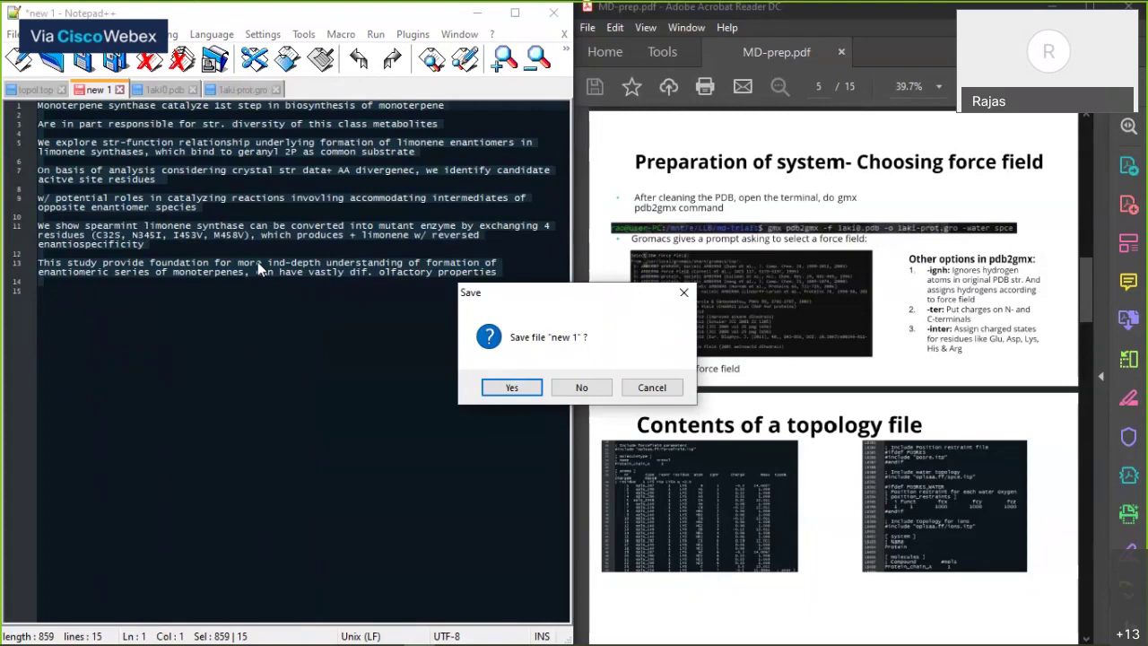
key(n)
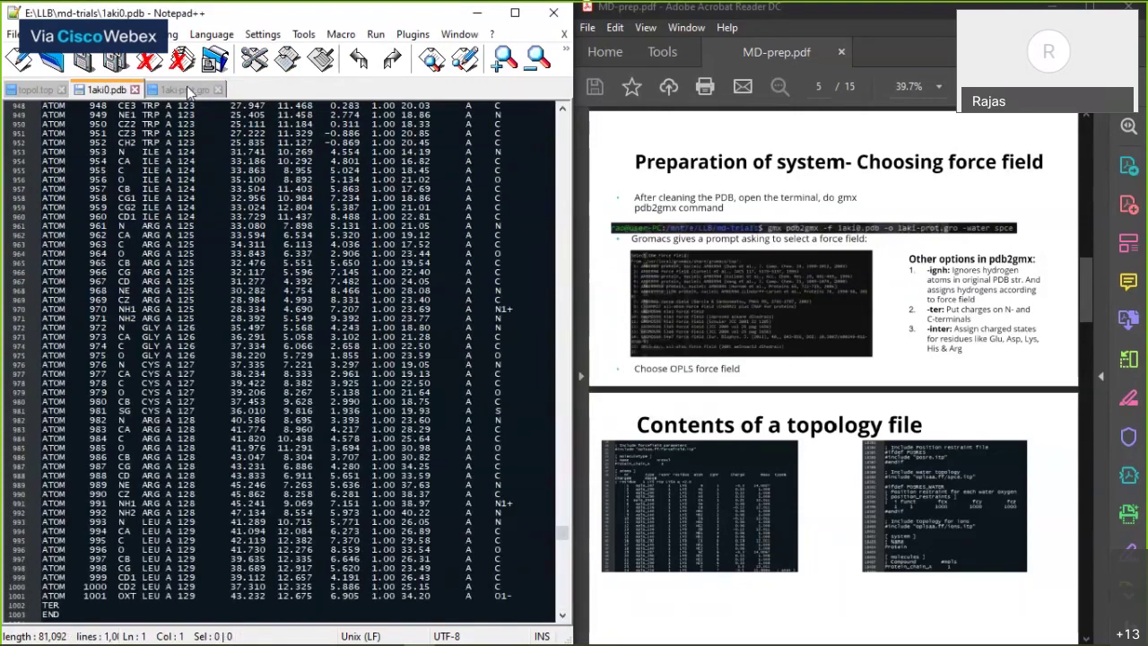
Step: Open topol.top from the md-trials folder in Notepad++ and fit its window beside the PDF
key(alt+Tab)
scroll(220, 350, down, 5)
click(264, 463)
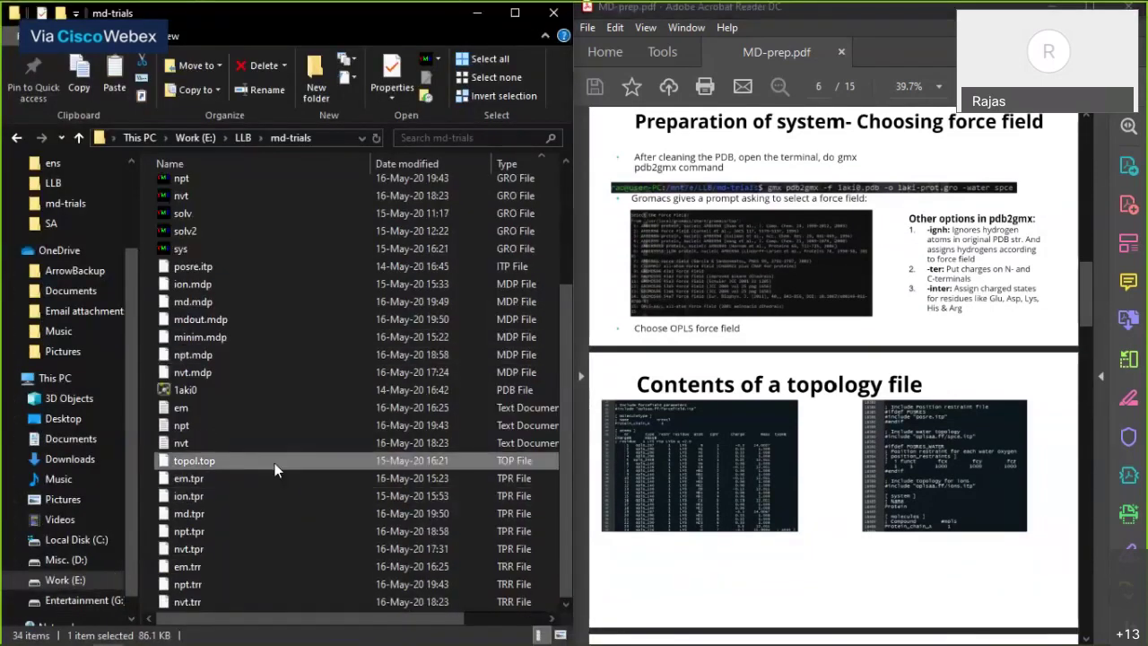
right_click(207, 463)
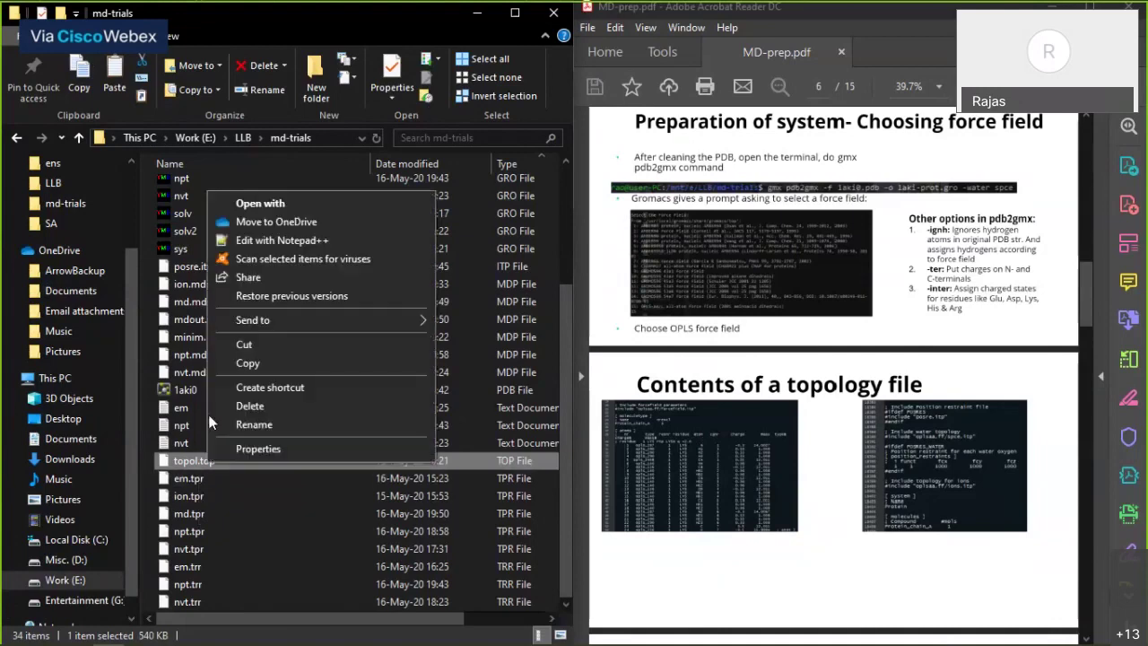
click(235, 240)
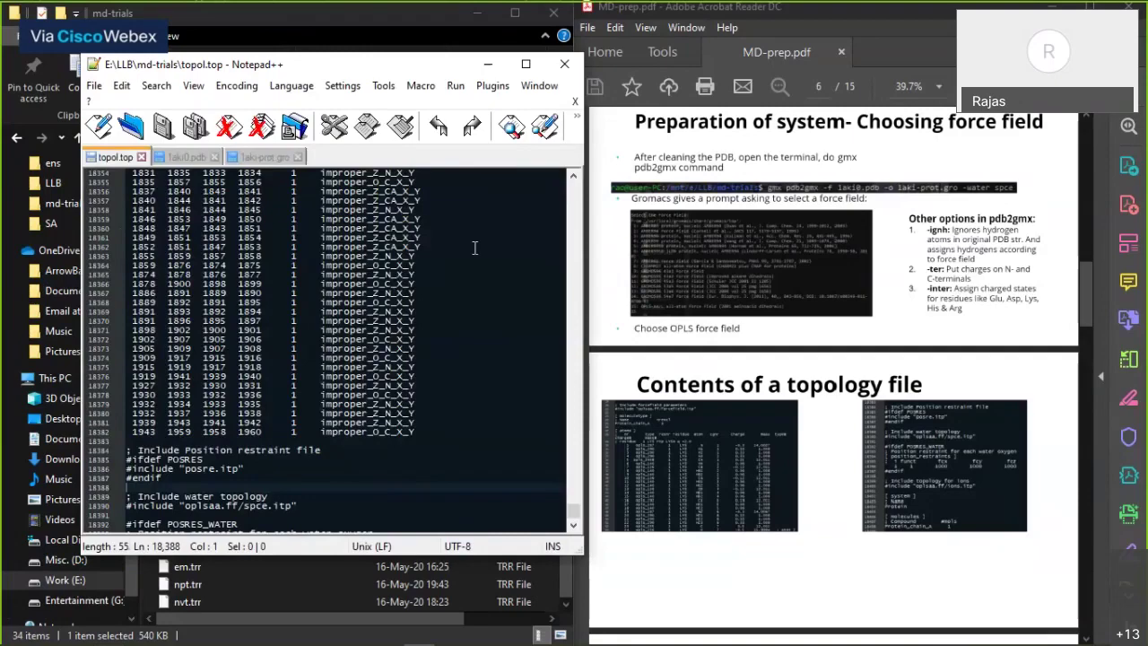
key(super+Left)
click(474, 247)
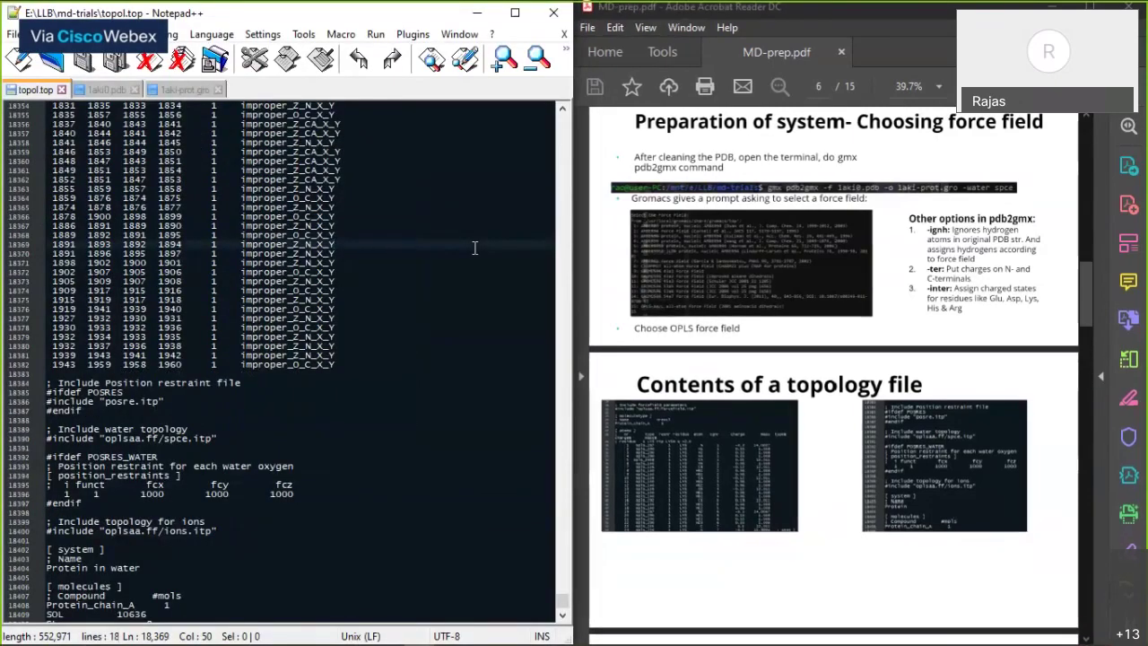
Step: Go to the beginning of topol.top and highlight the header comment block from line 2 to line 18
scroll(475, 247, up, 3)
click(563, 364)
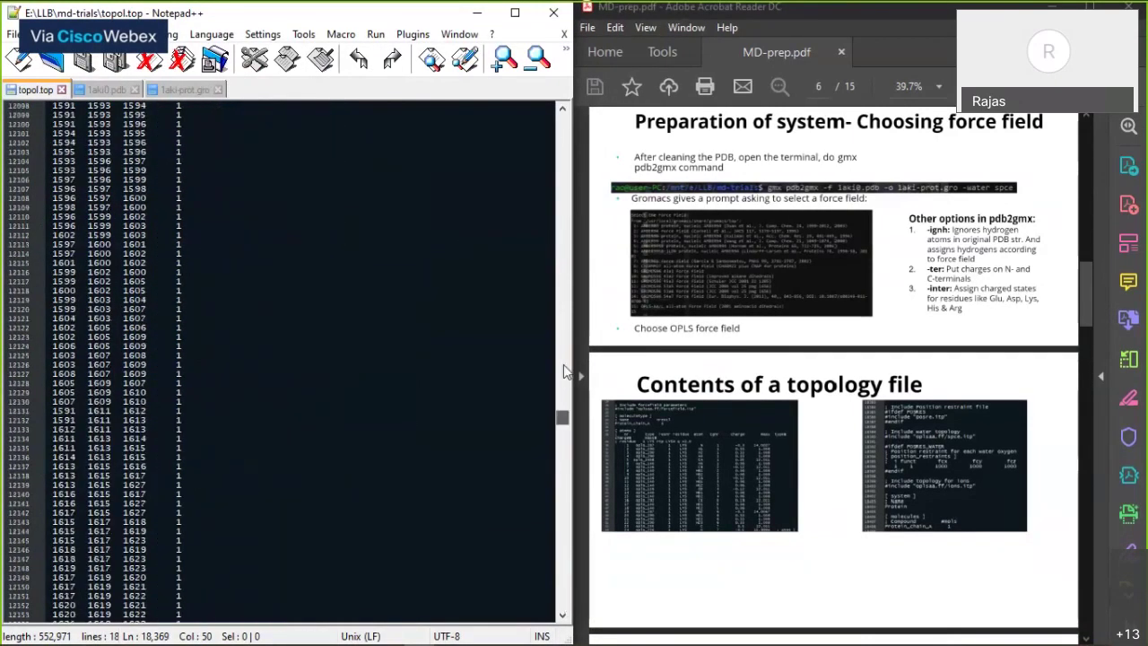
drag(564, 366, 562, 110)
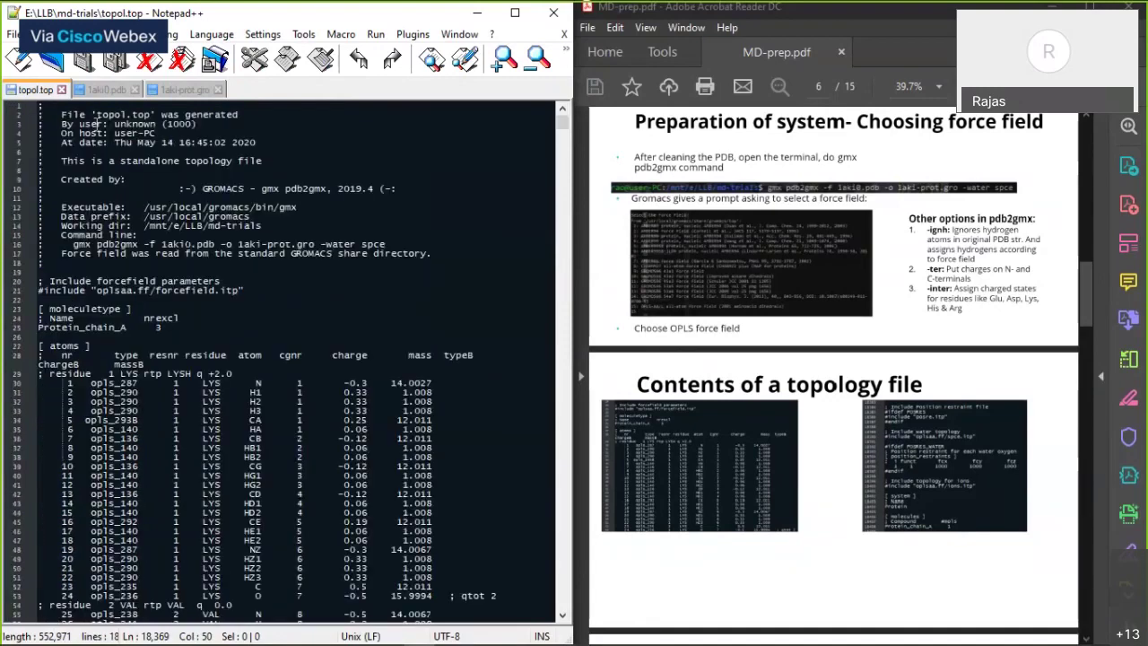
click(61, 115)
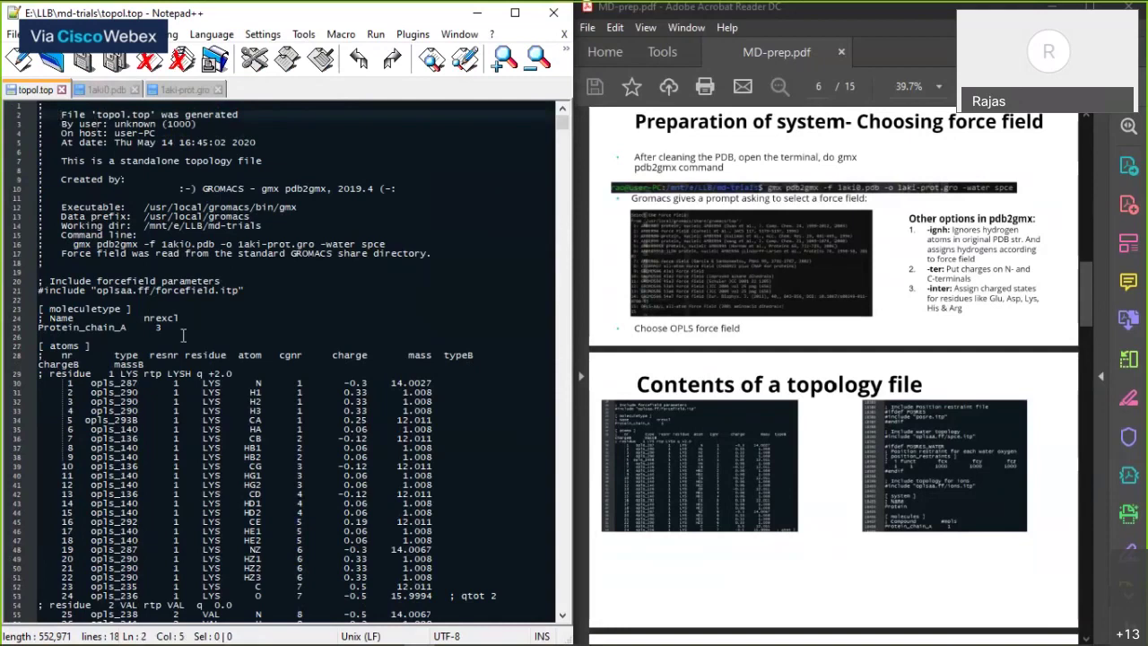
drag(61, 115, 390, 260)
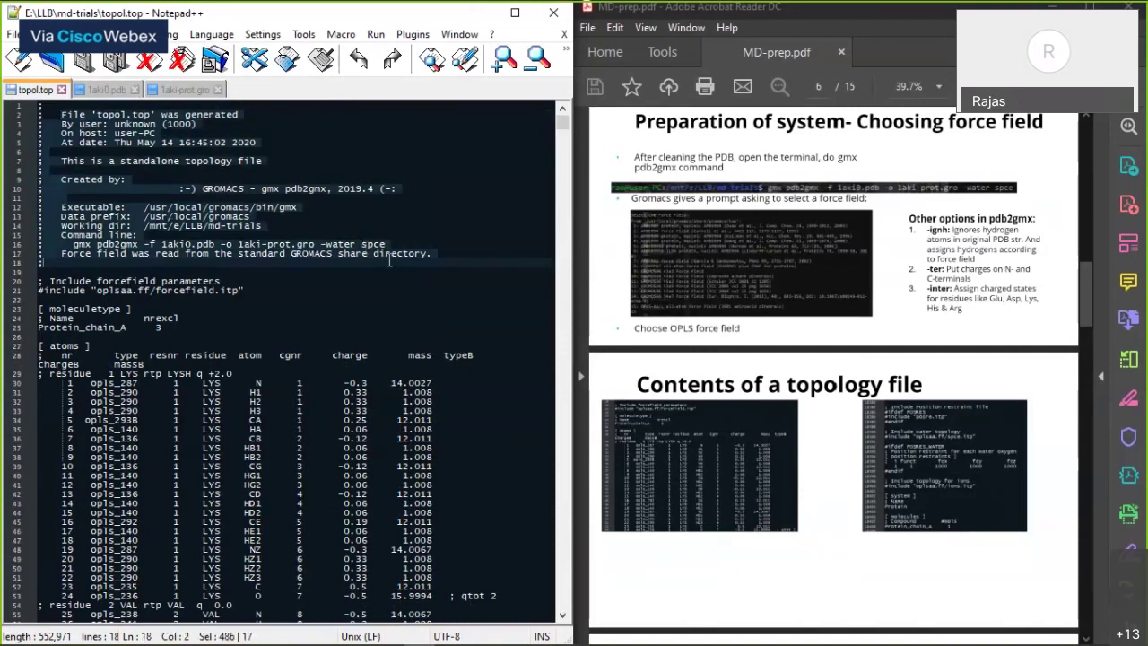
click(390, 260)
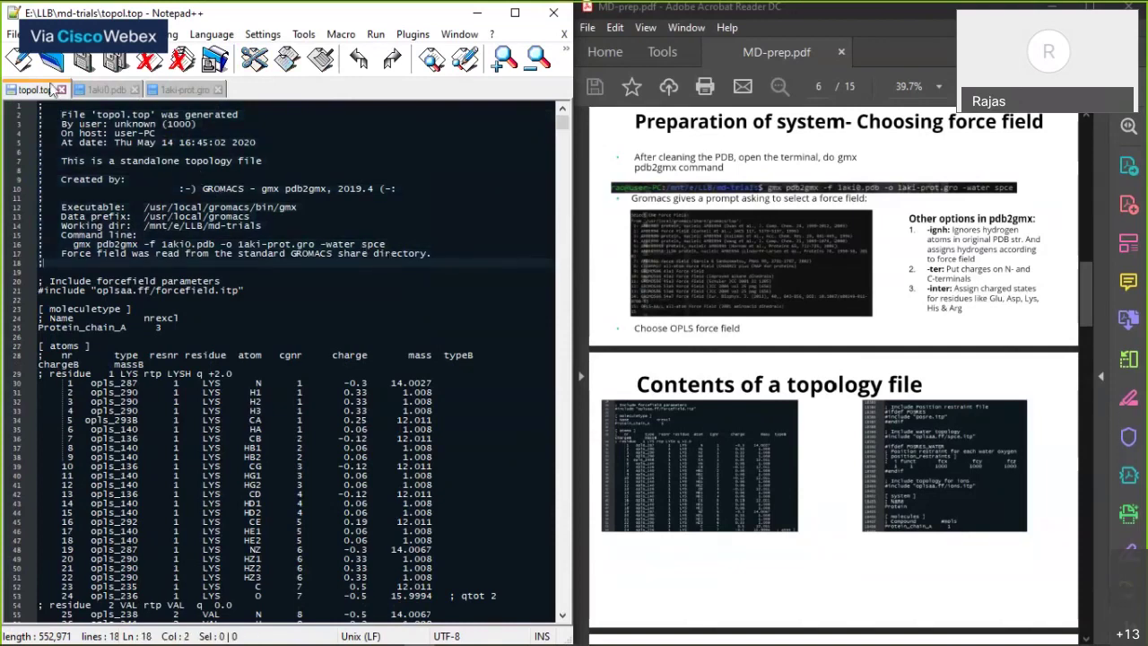
Step: Highlight the leading semicolon on line 1 of topol.top and bookmark that line
click(43, 106)
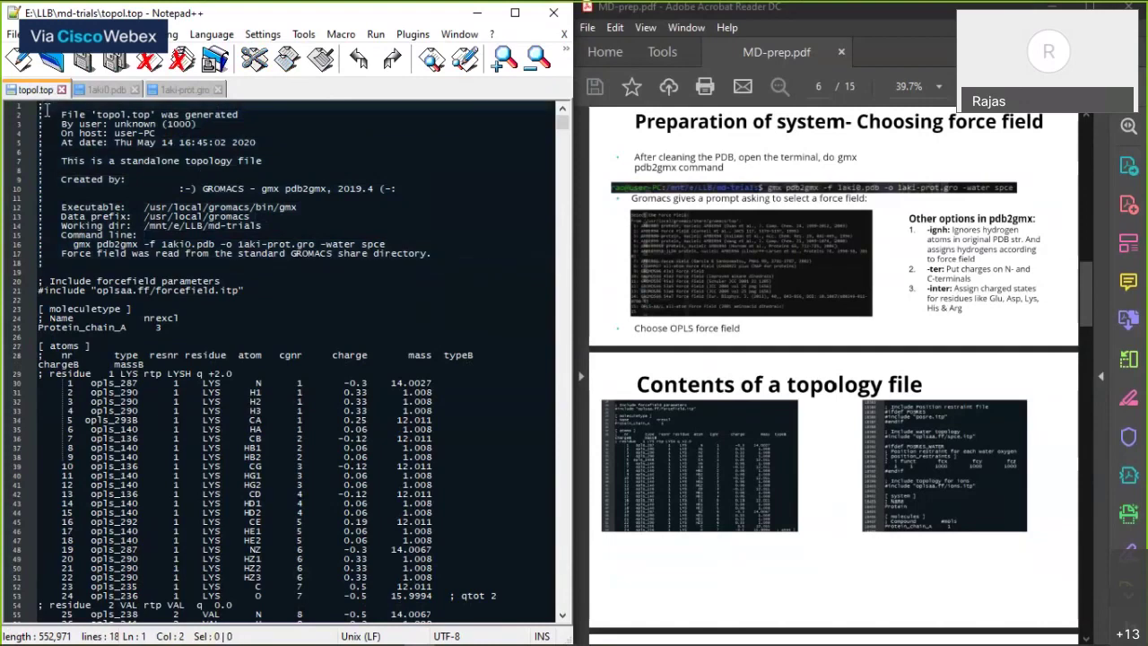
drag(41, 107, 23, 115)
click(22, 108)
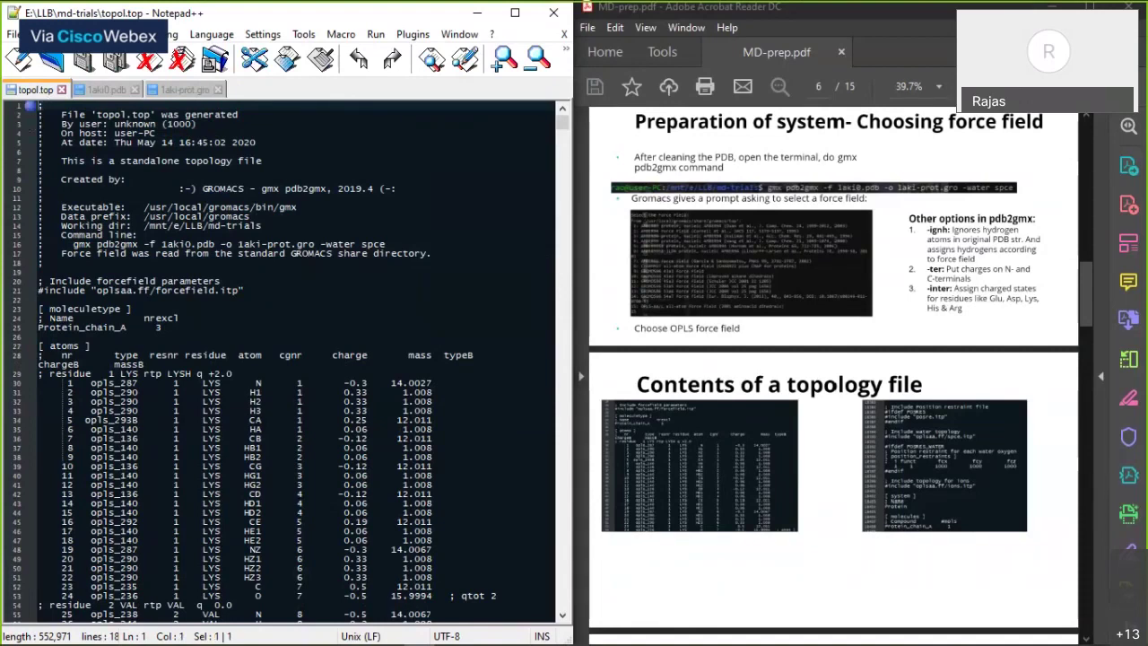
click(824, 287)
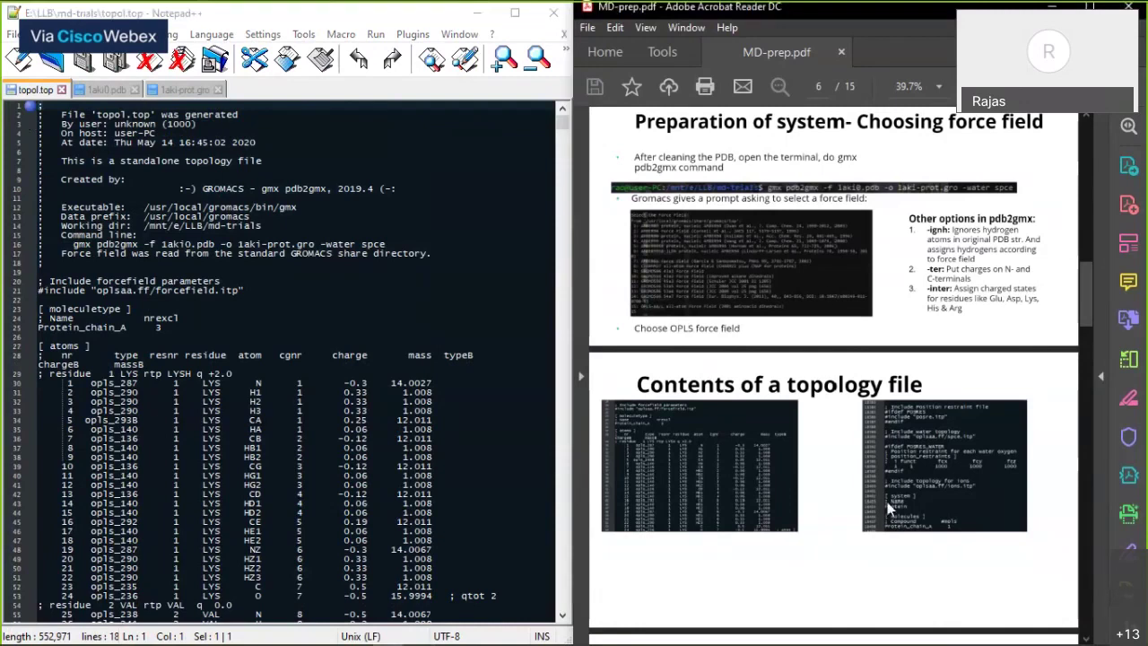
mouse_move(723, 642)
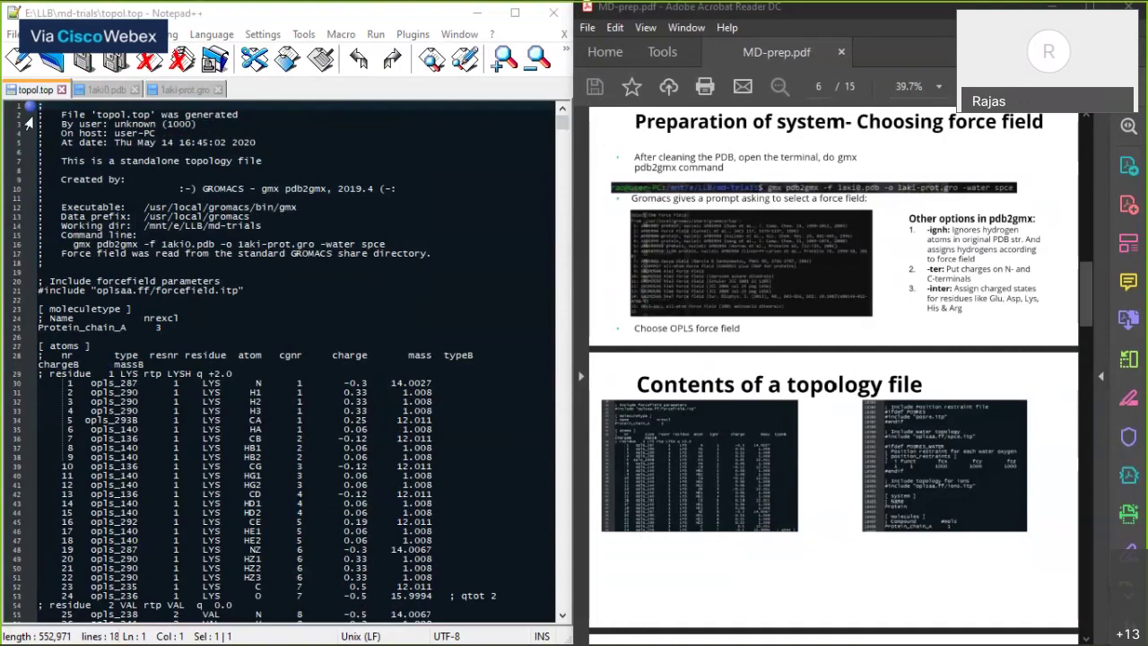
Step: Highlight topol.top from line 1 into the first atom rows, and select the line 1 semicolon again
click(79, 142)
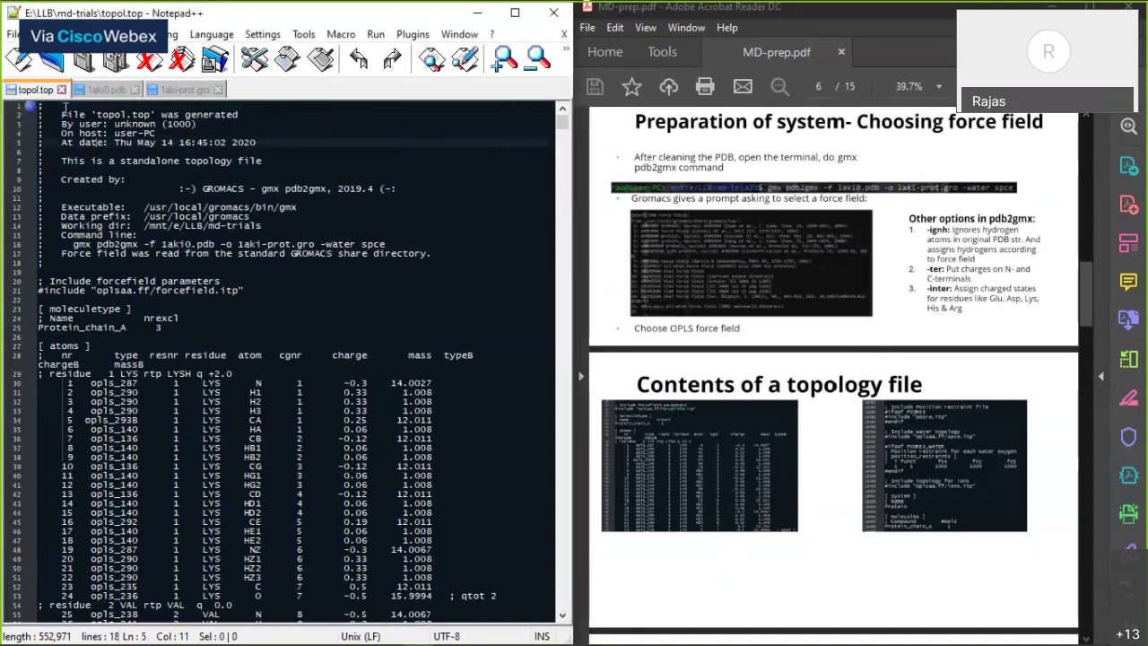
drag(56, 106, 350, 402)
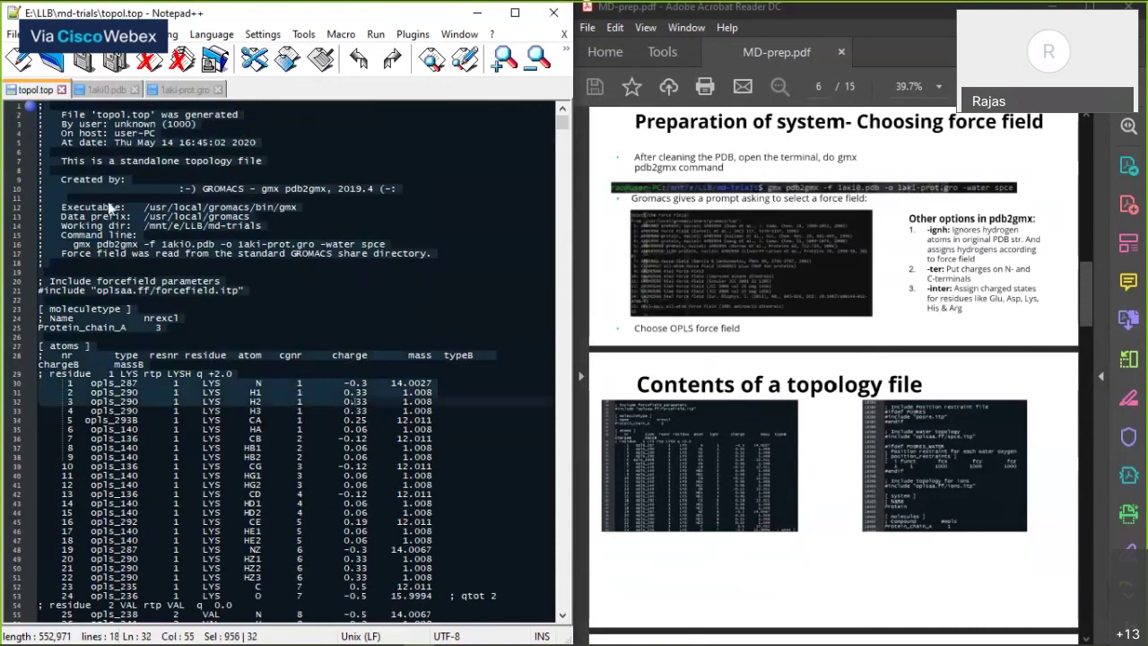
click(52, 105)
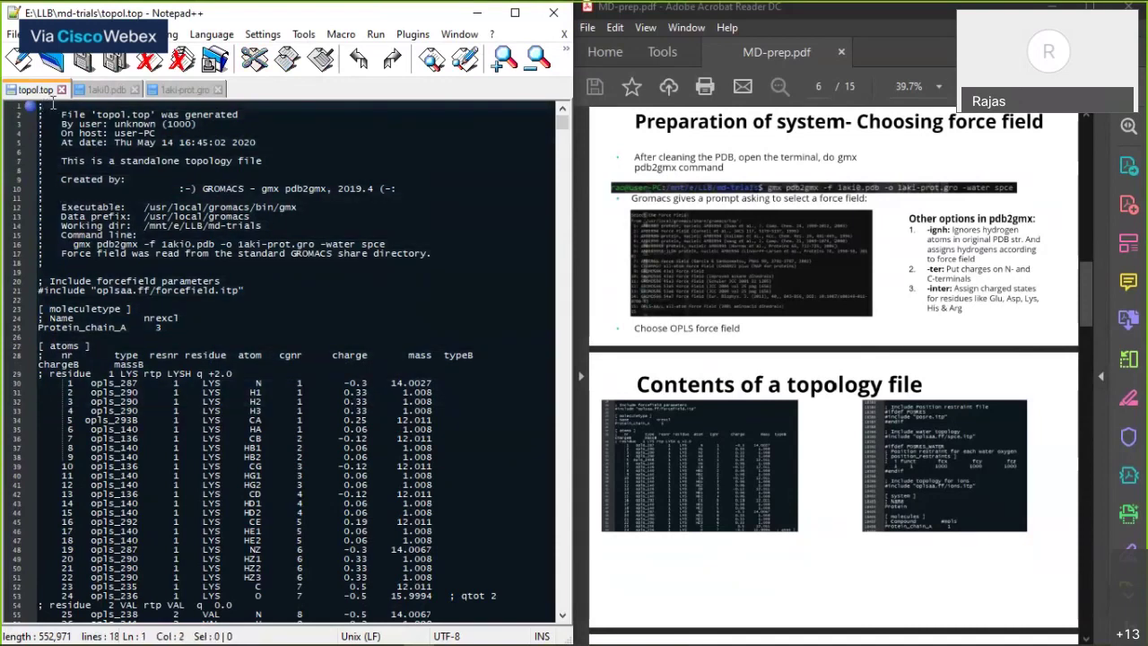
key(shift+Left)
Step: Inspect the standalone topology note, the GROMACS pdb2gmx version and the working directory in the topol.top header
click(157, 160)
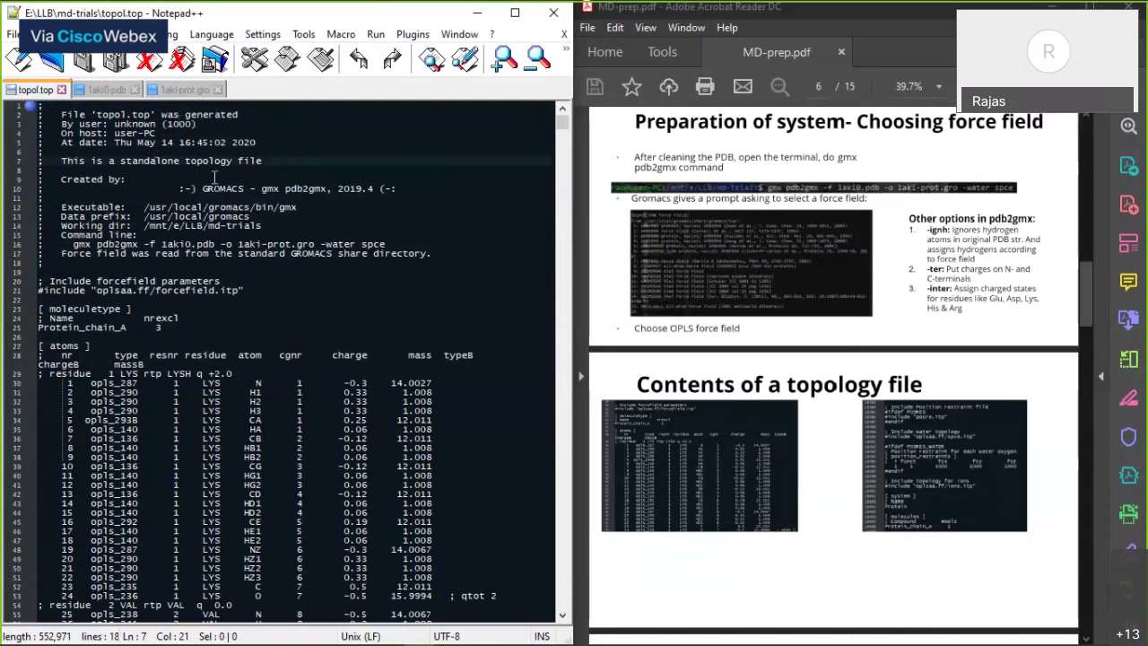
click(65, 207)
drag(219, 182, 375, 188)
click(386, 222)
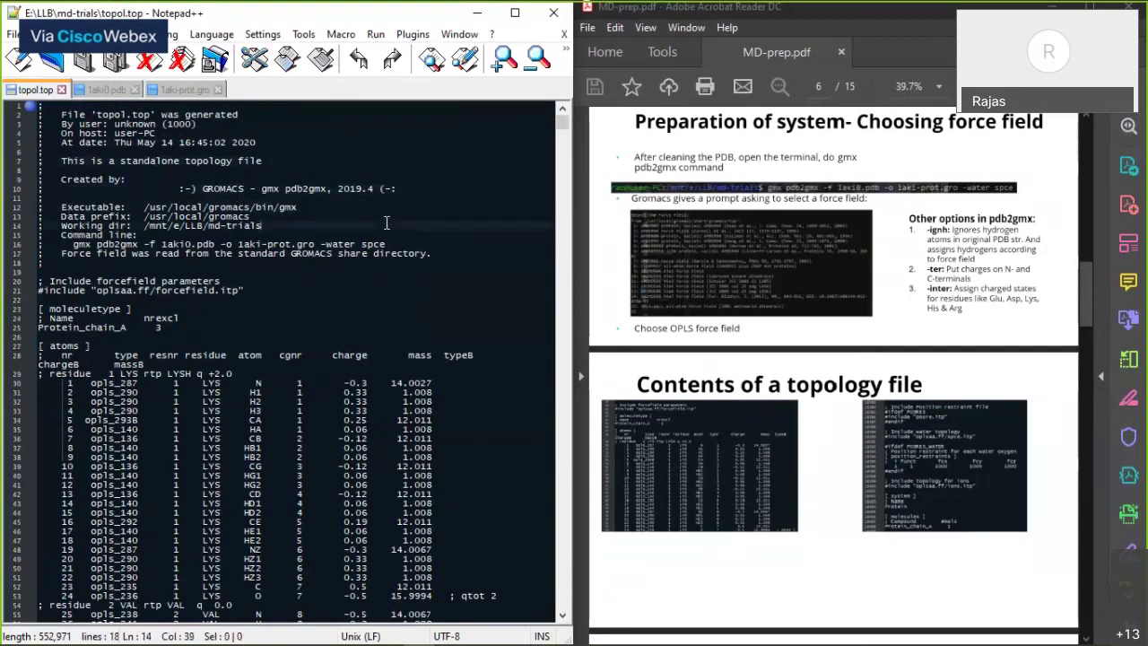
click(365, 188)
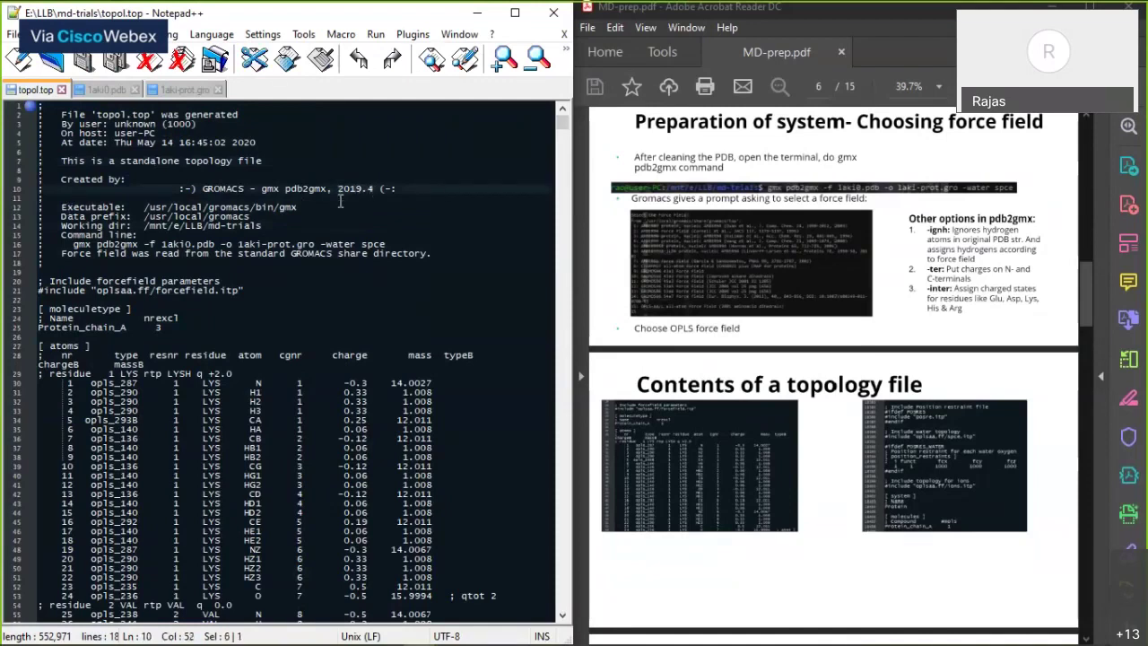
click(144, 225)
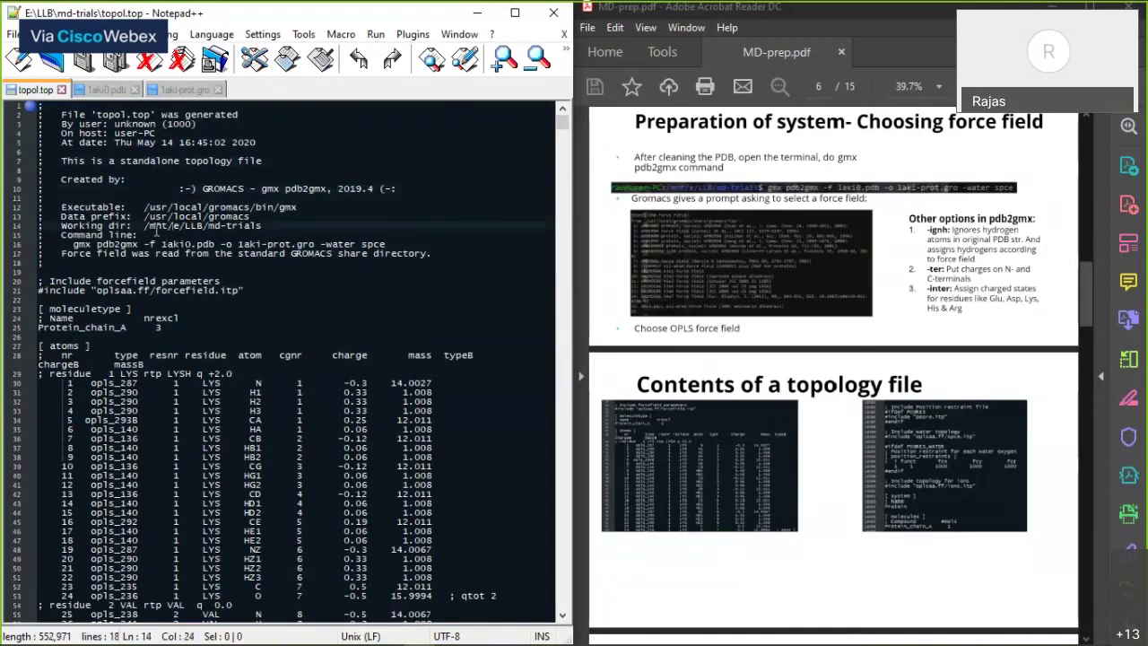
Step: Highlight the command "gmx pdb2gmx -f 1aki0.pdb -o 1aki-prot.gro -water spce" on line 16 of topol.top
click(72, 244)
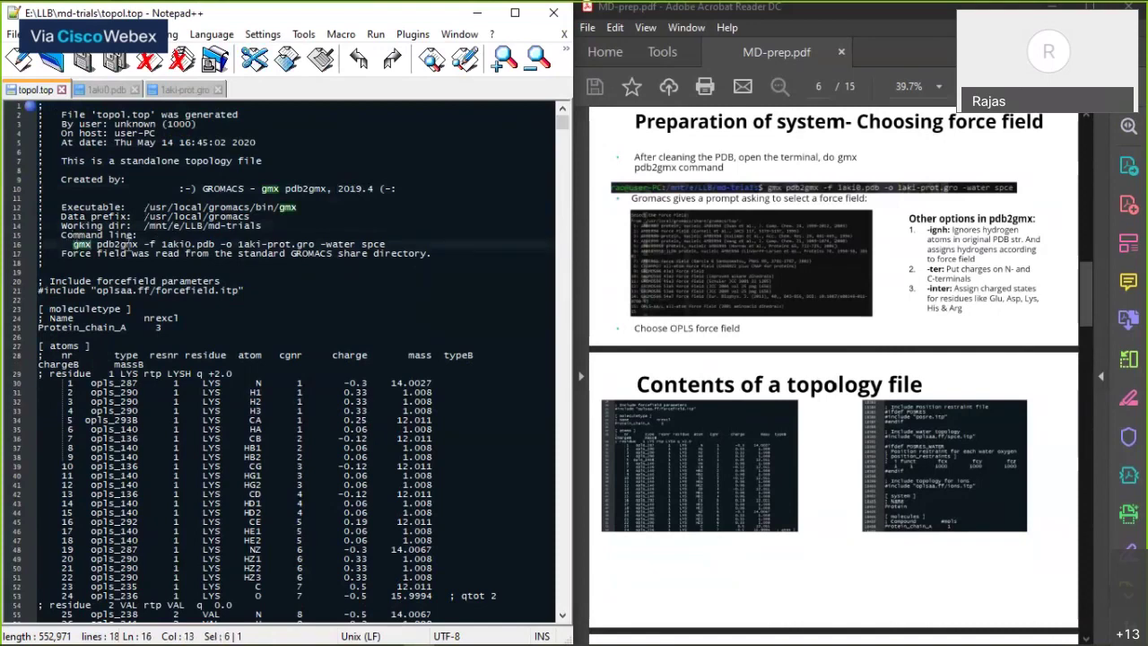
drag(73, 244, 388, 244)
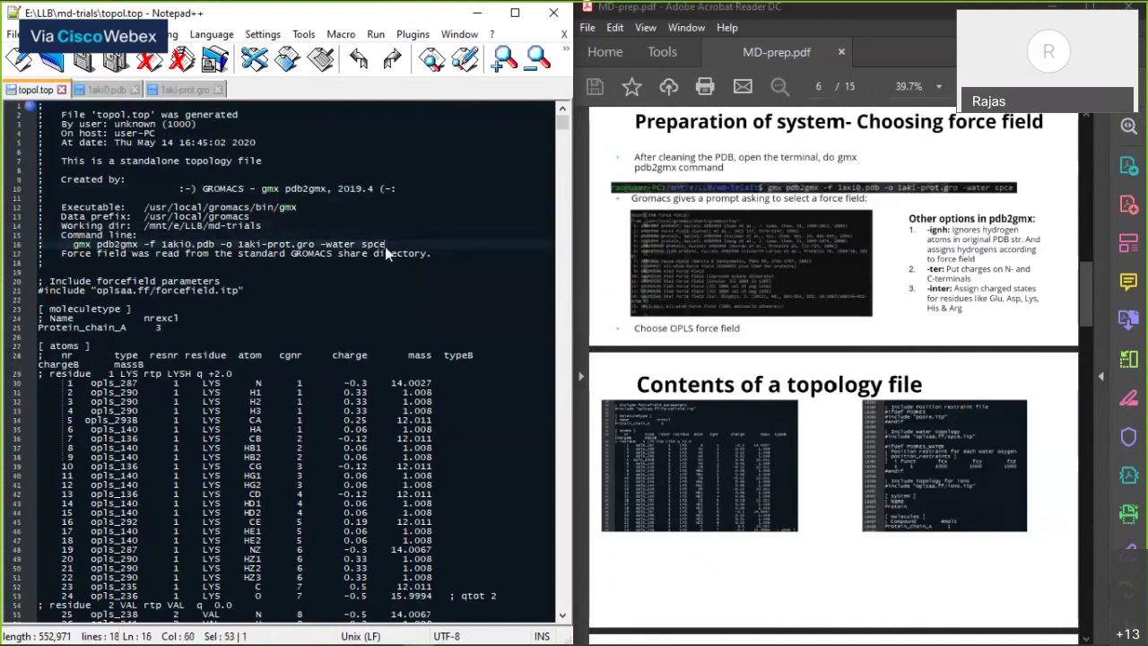
click(390, 244)
mouse_move(430, 637)
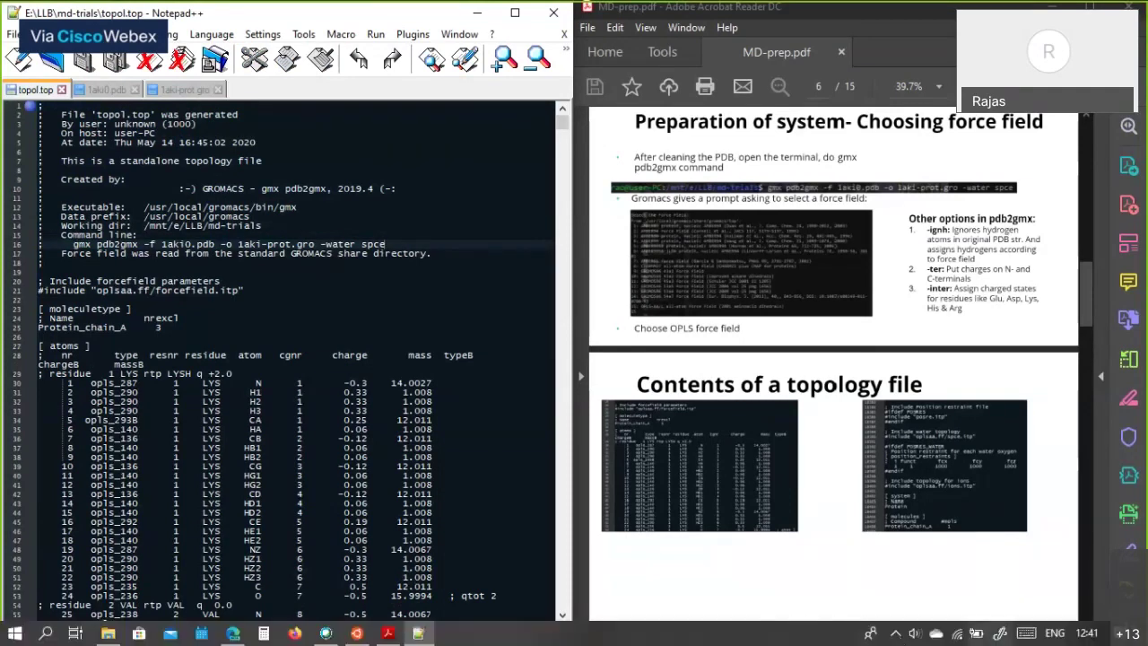
Step: Place the cursor on the "Include forcefield parameters" comment on line 20 of topol.top
click(326, 633)
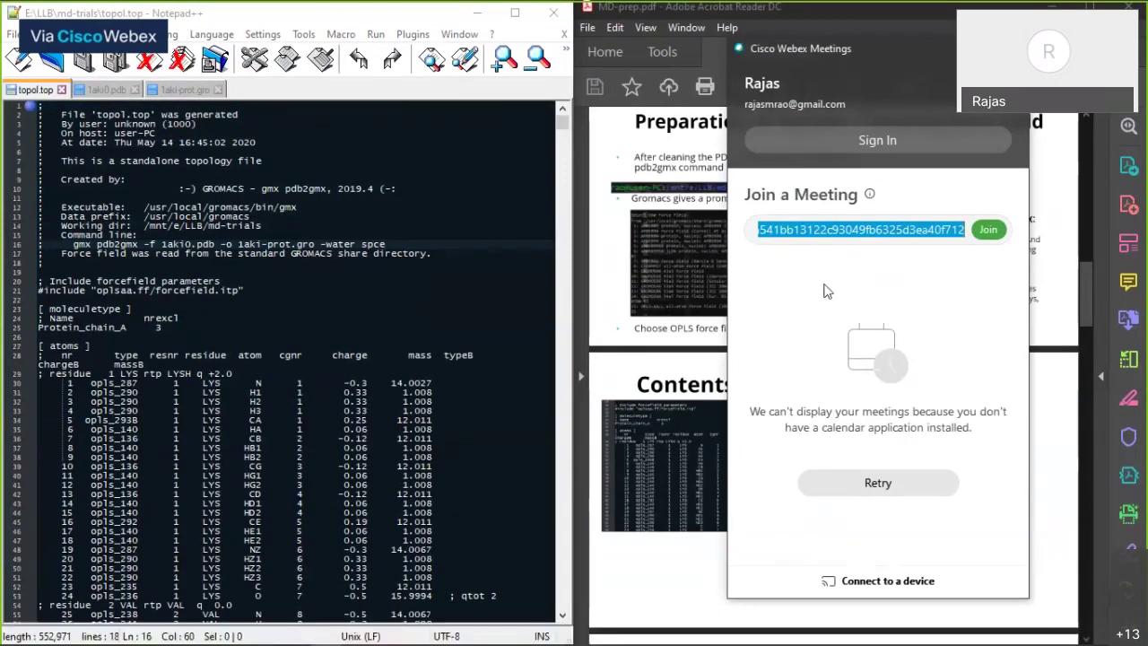
click(411, 346)
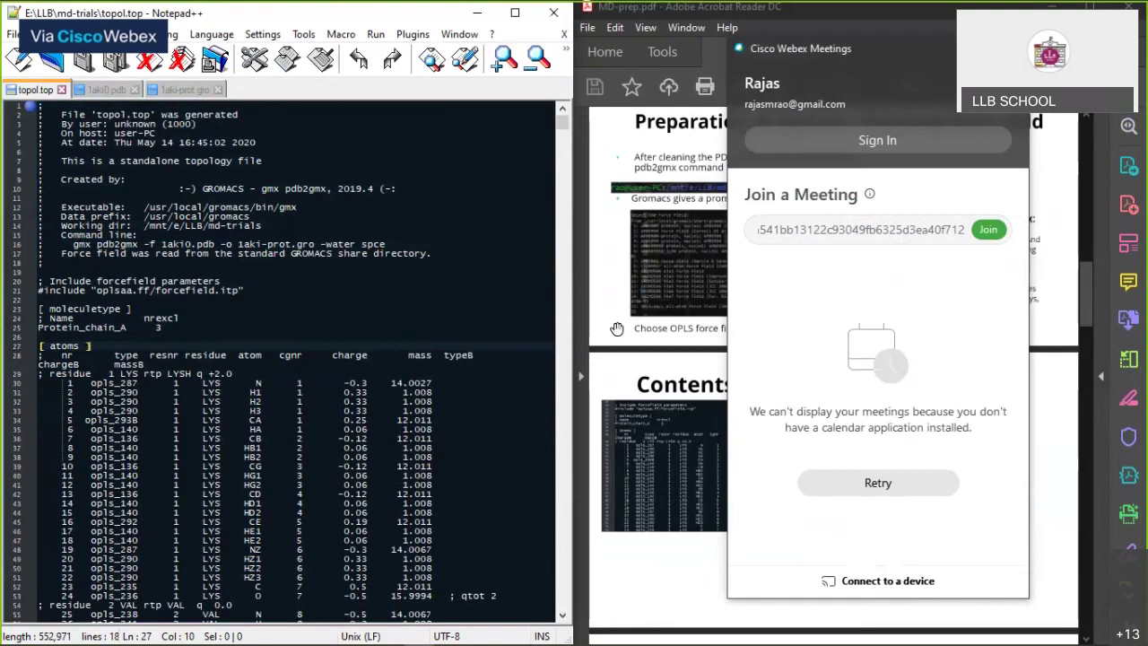
click(146, 280)
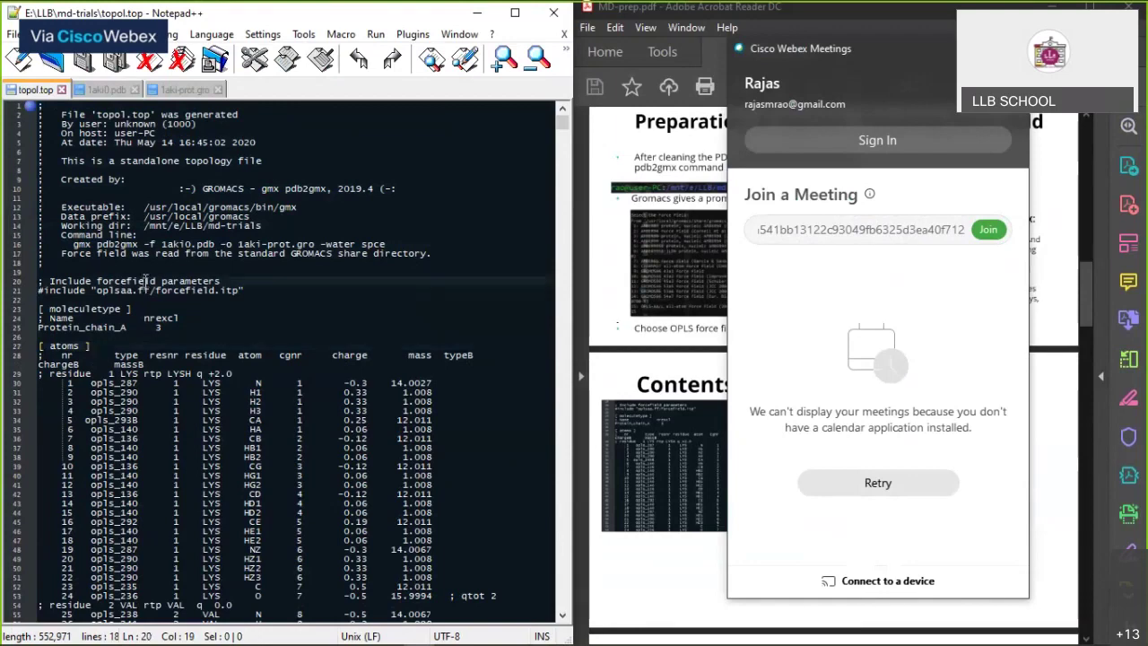
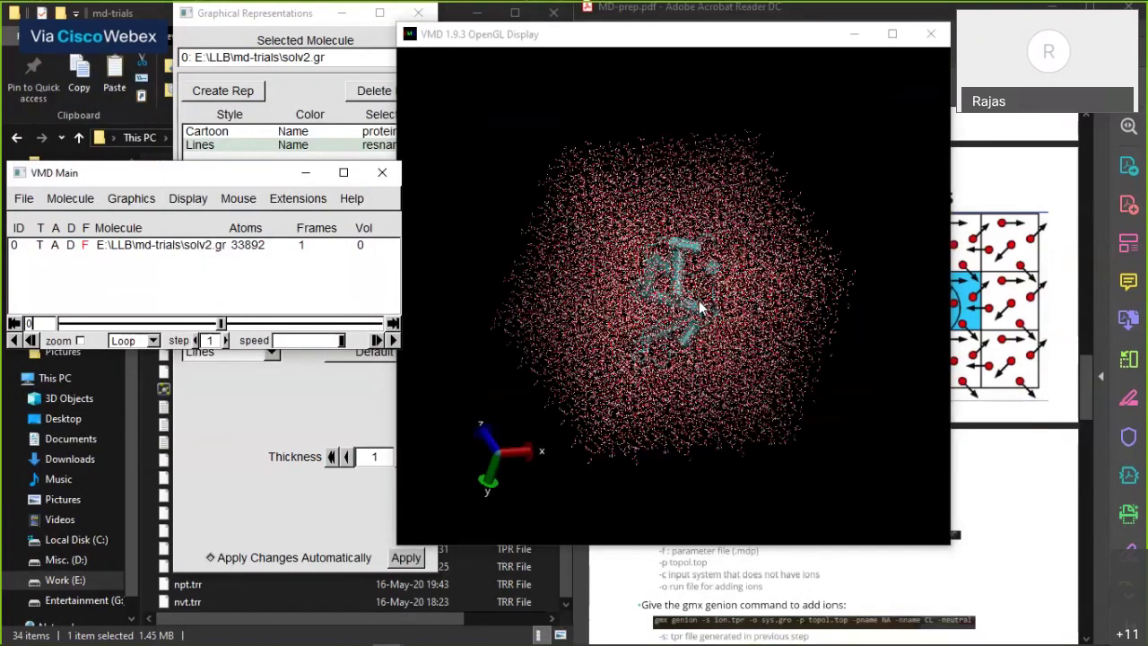
Step: Change the drawing method of the resname SOL representation of solv2.gro from Lines to VDW
drag(699, 304, 667, 223)
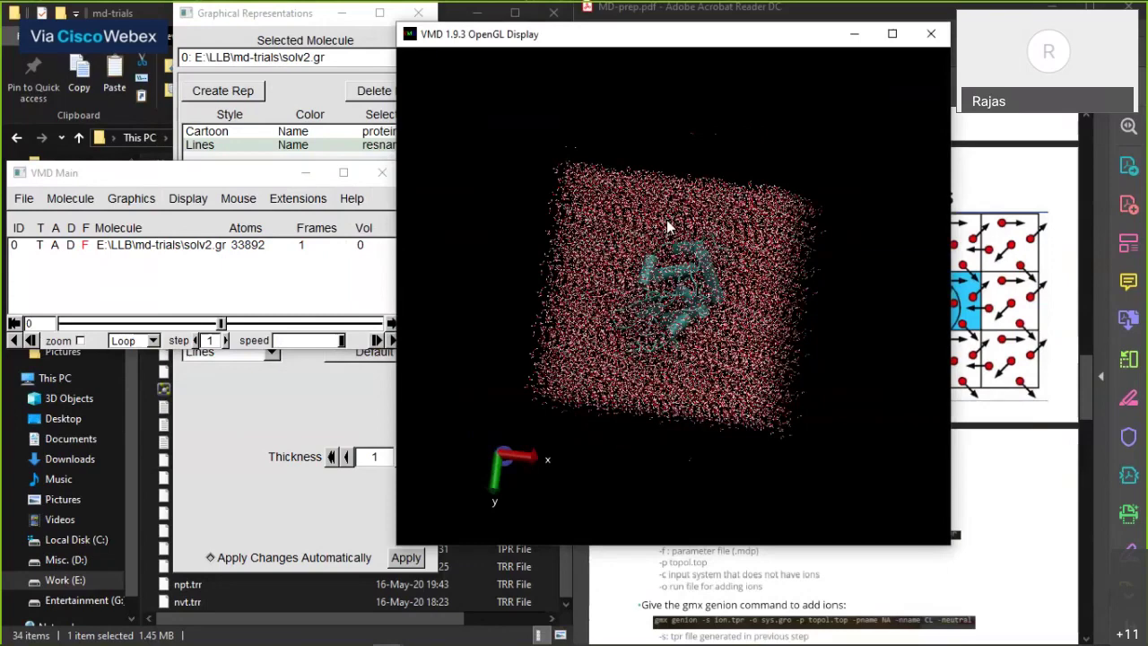
drag(666, 220, 688, 217)
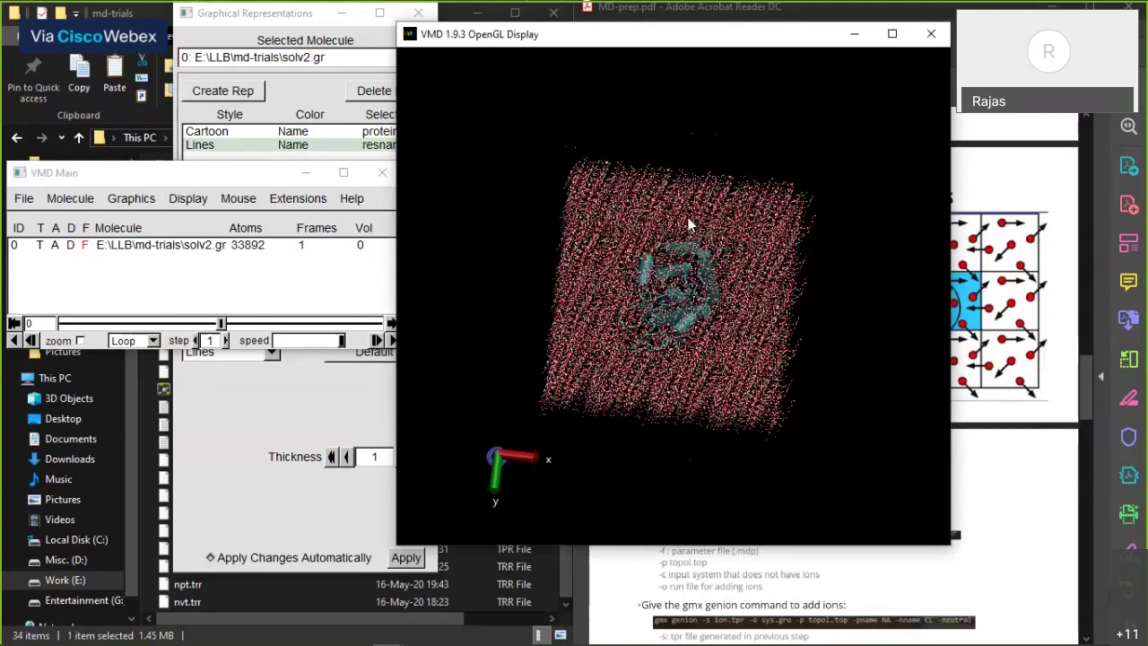
click(227, 359)
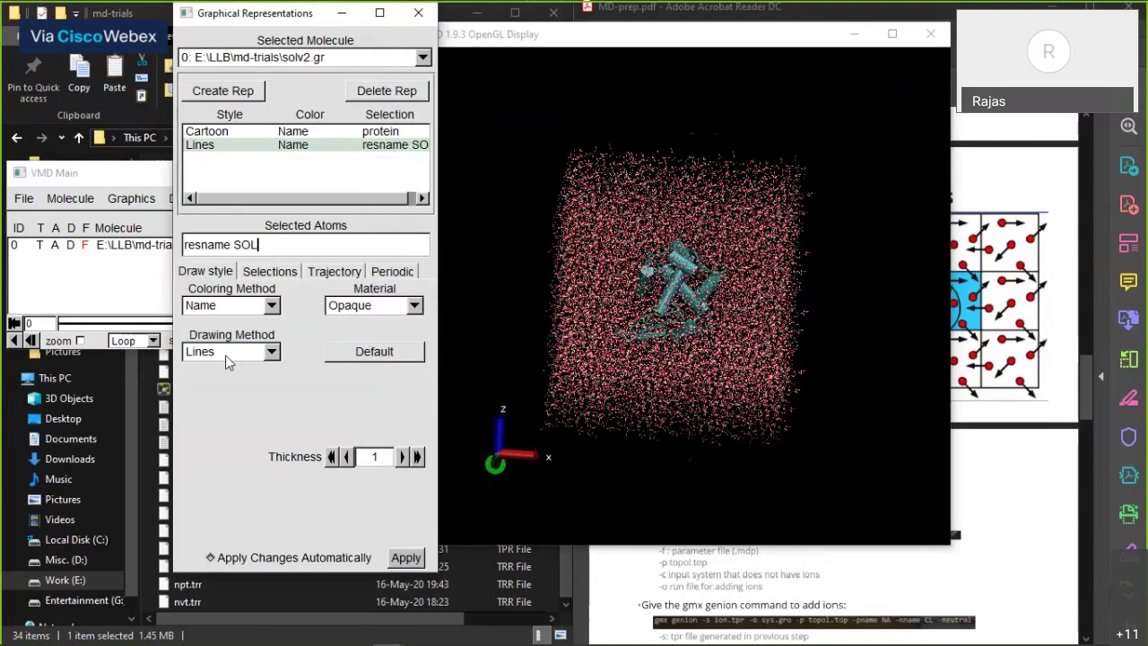
click(227, 351)
click(215, 440)
mouse_move(820, 320)
mouse_down()
mouse_move(709, 398)
mouse_move(719, 299)
mouse_move(617, 259)
mouse_up()
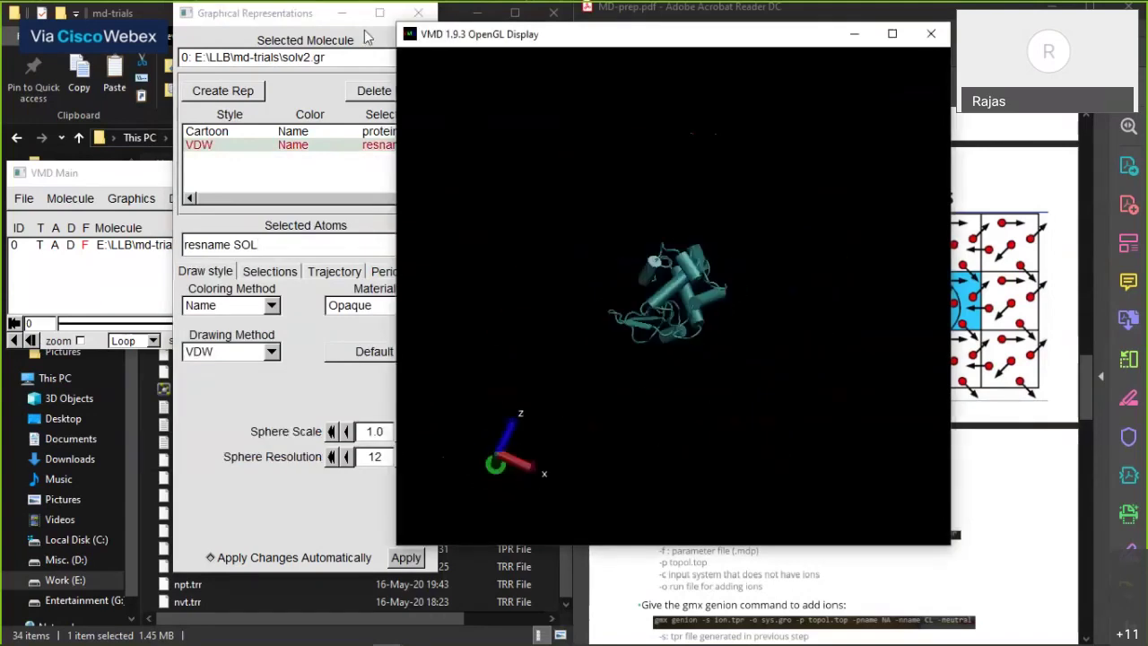
Step: Quit VMD and confirm the exit
click(80, 294)
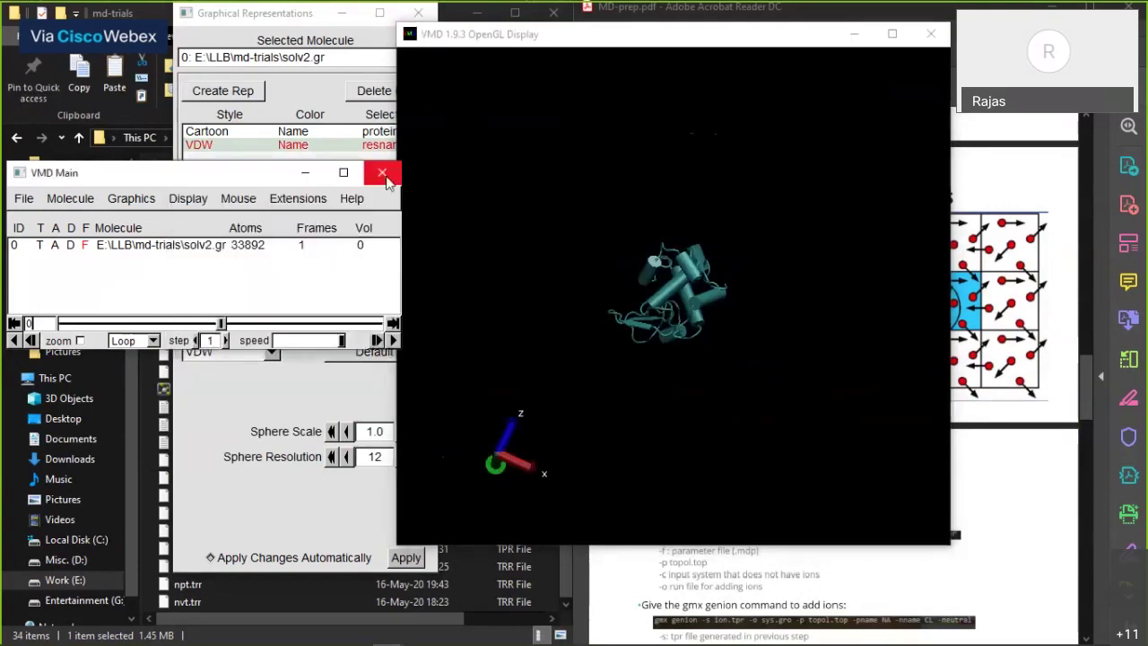
click(384, 176)
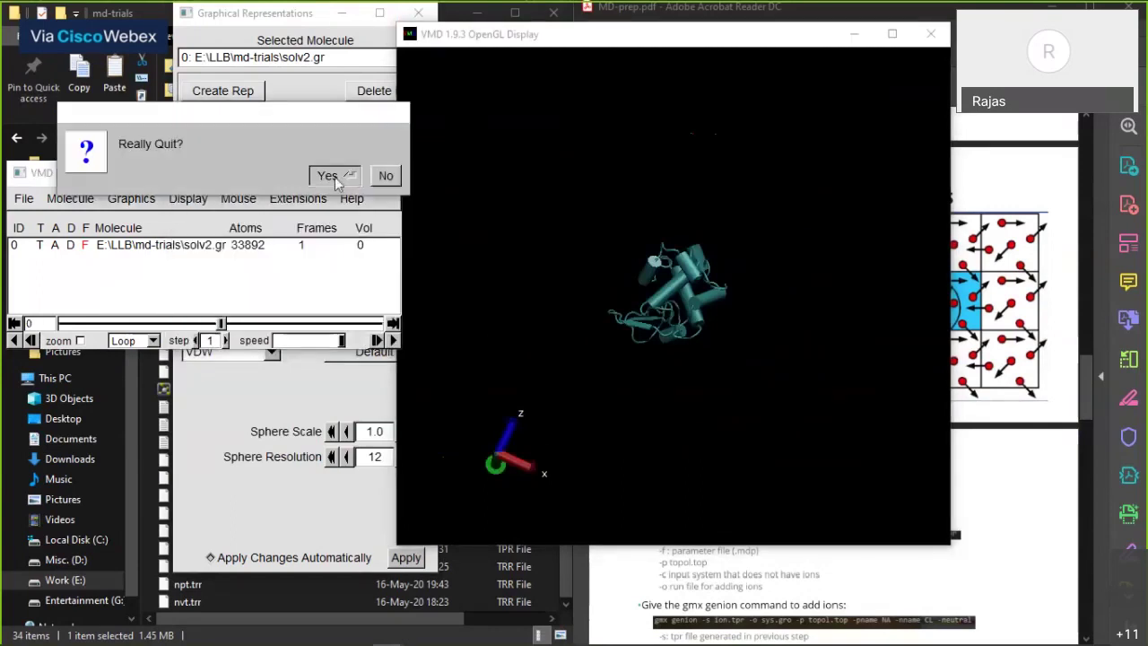
click(328, 175)
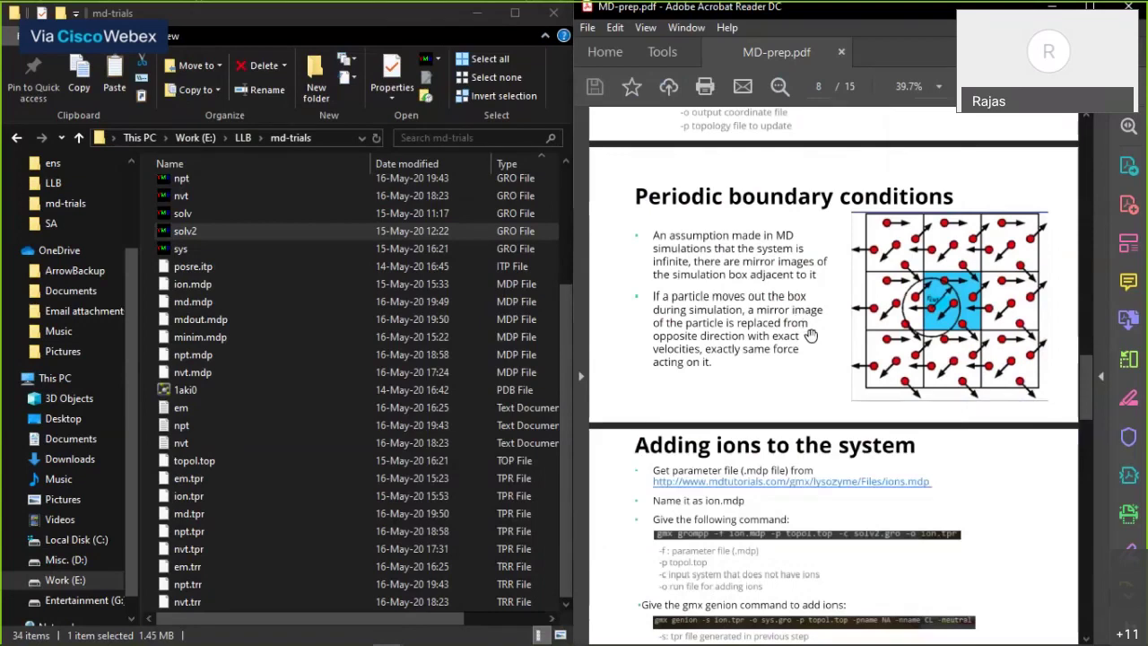
Step: Bring the "Adding ions to the system" slide of MD-prep.pdf into view
scroll(800, 336, down, 2)
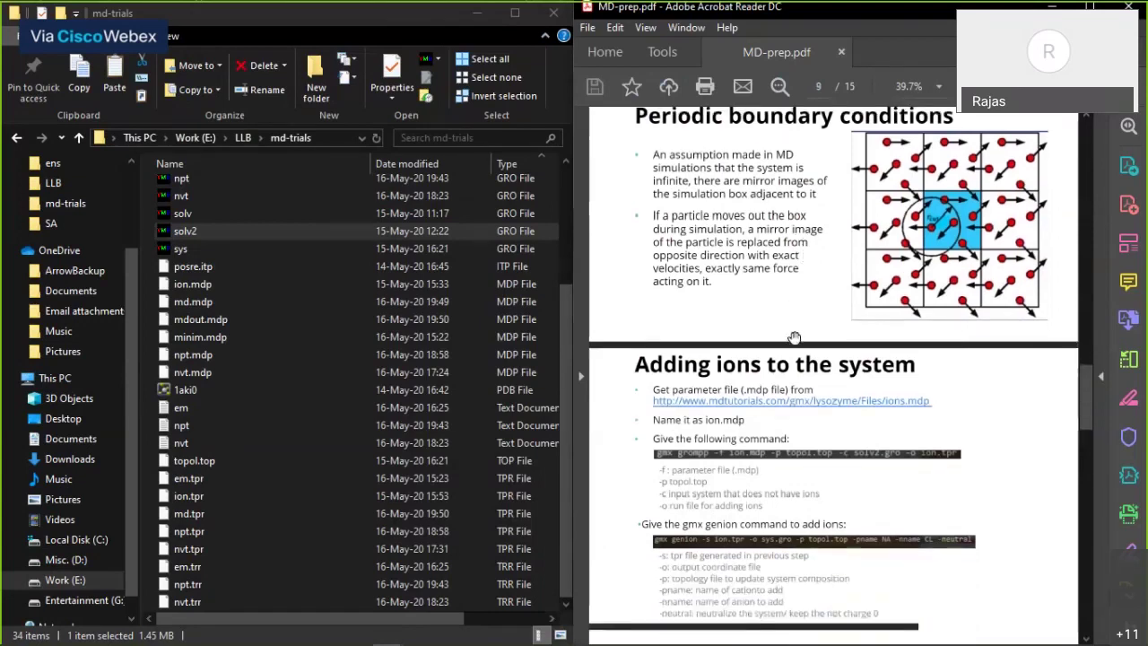
scroll(789, 358, down, 2)
scroll(776, 404, down, 1)
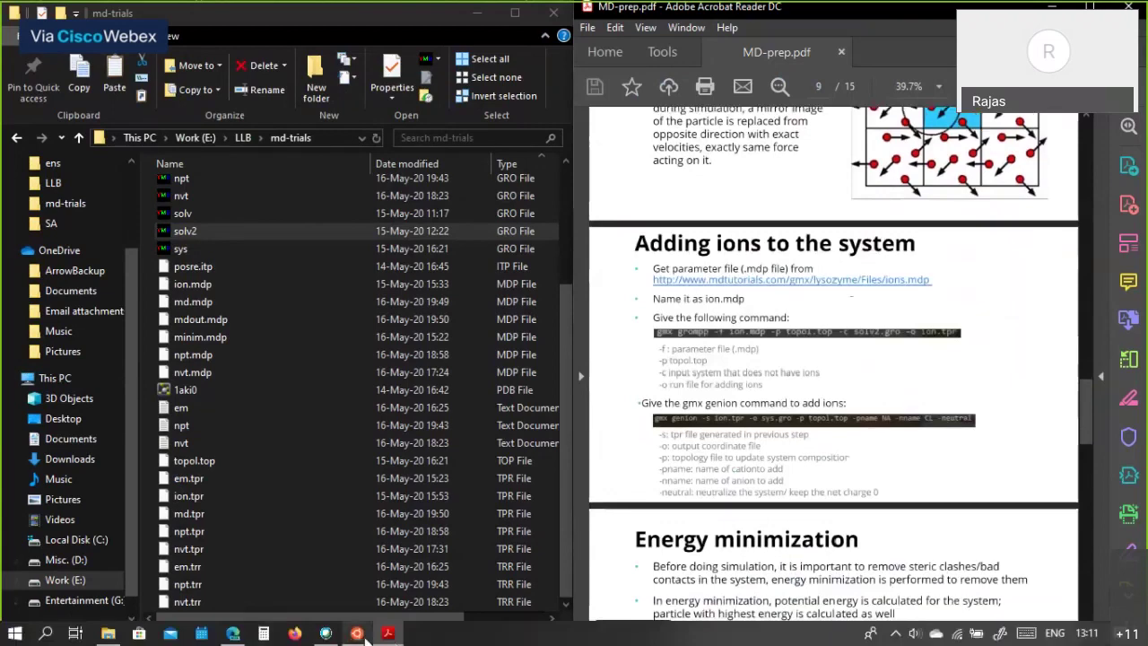
Step: Switch to the Ubuntu terminal and clear its screen
mouse_move(358, 634)
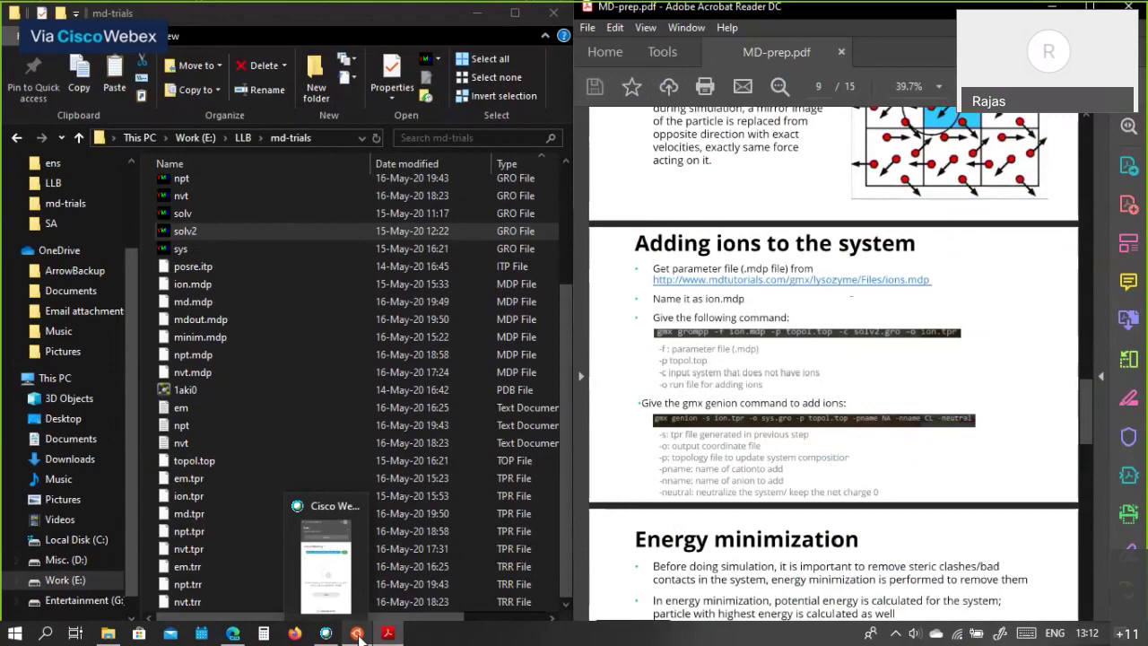
click(357, 633)
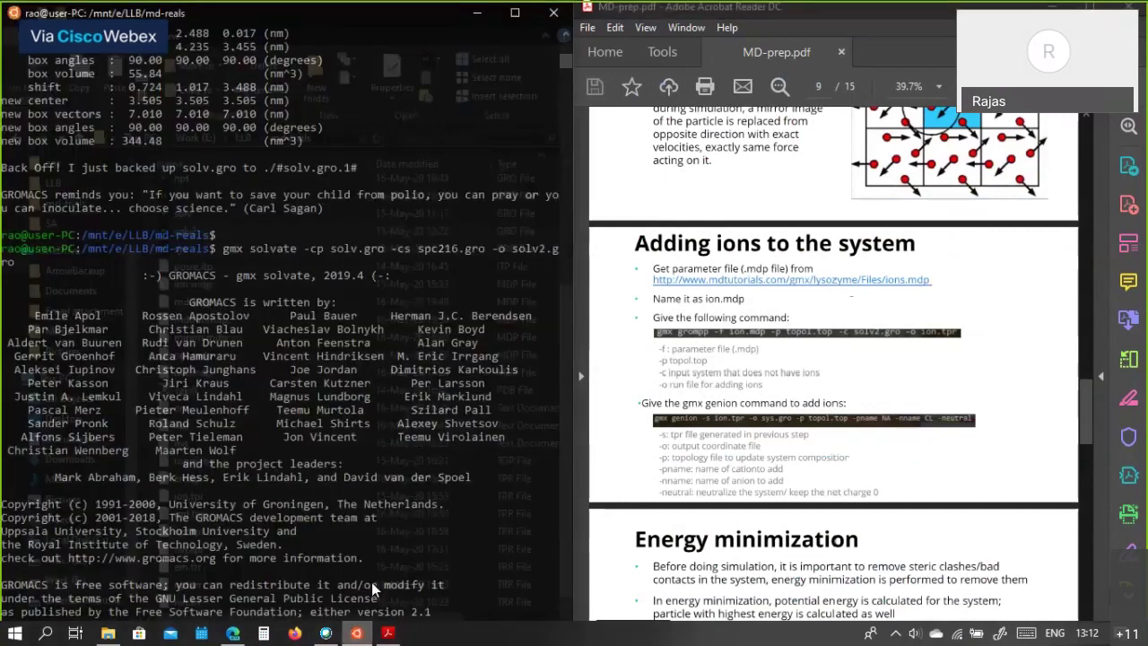
key(ctrl+l)
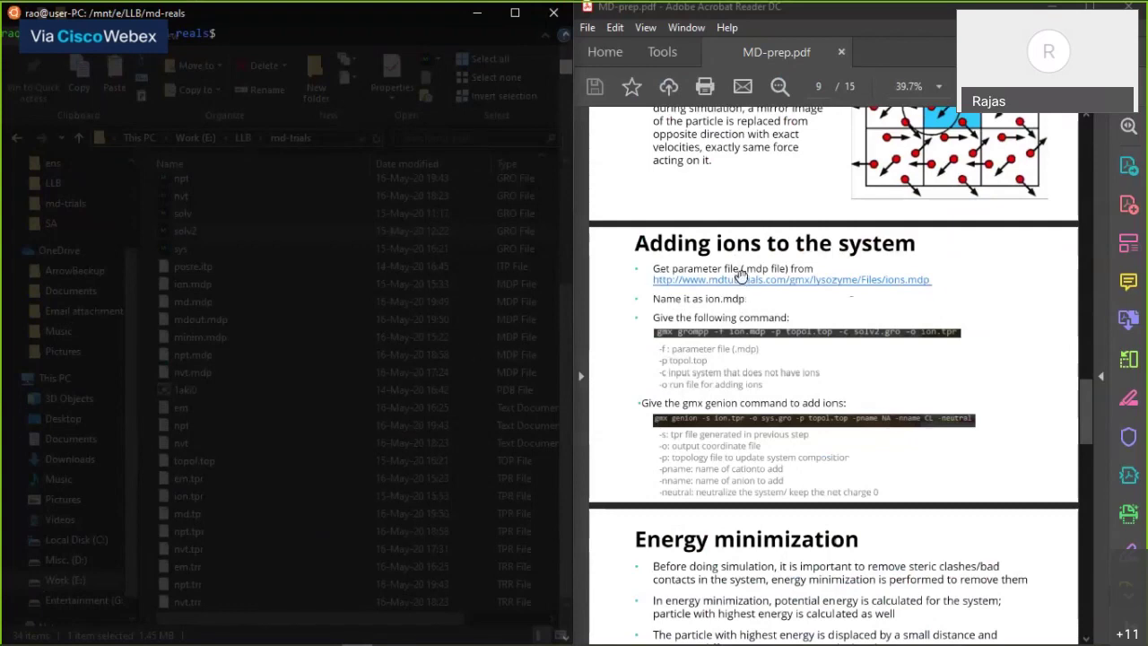
click(346, 197)
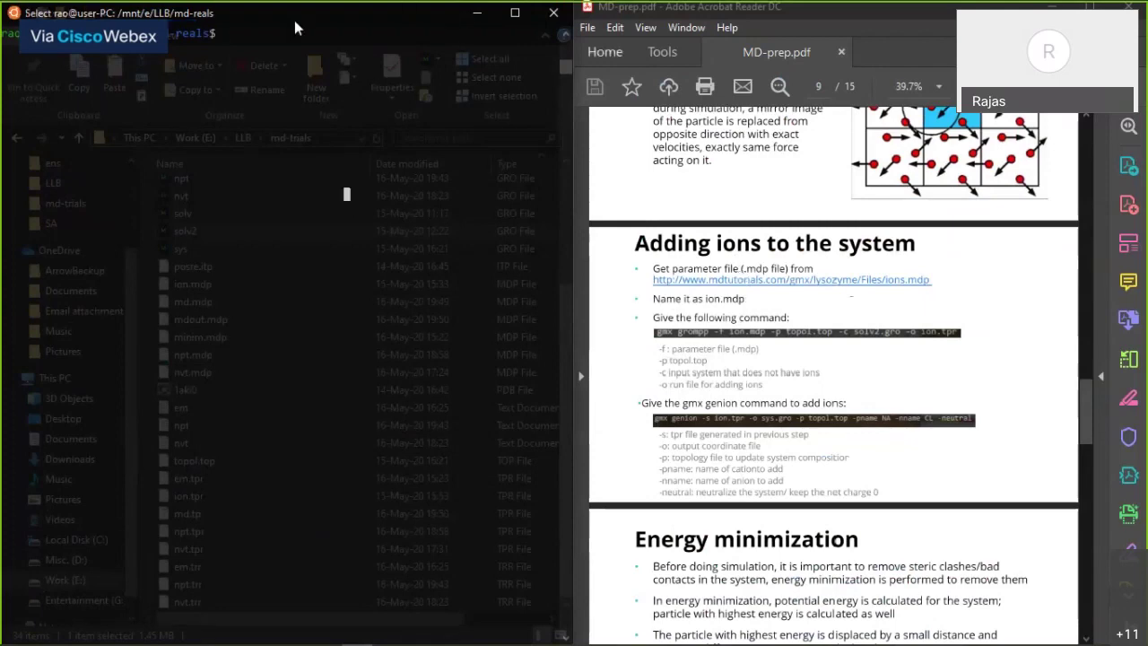
key(Escape)
Step: Run "gmx grompp -f ion.mdp -p topol.top -c solv2.gro -o ion.tpr" in the md-reals folder
text(gmx)
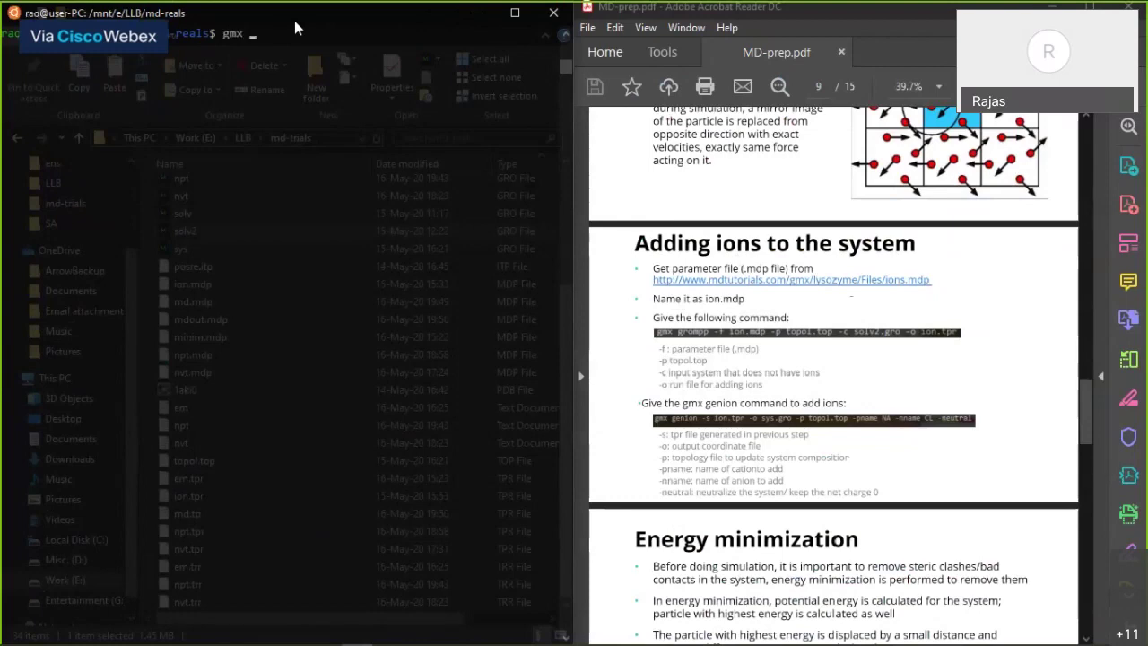
text( grompp -f ion.mdp -p topol)
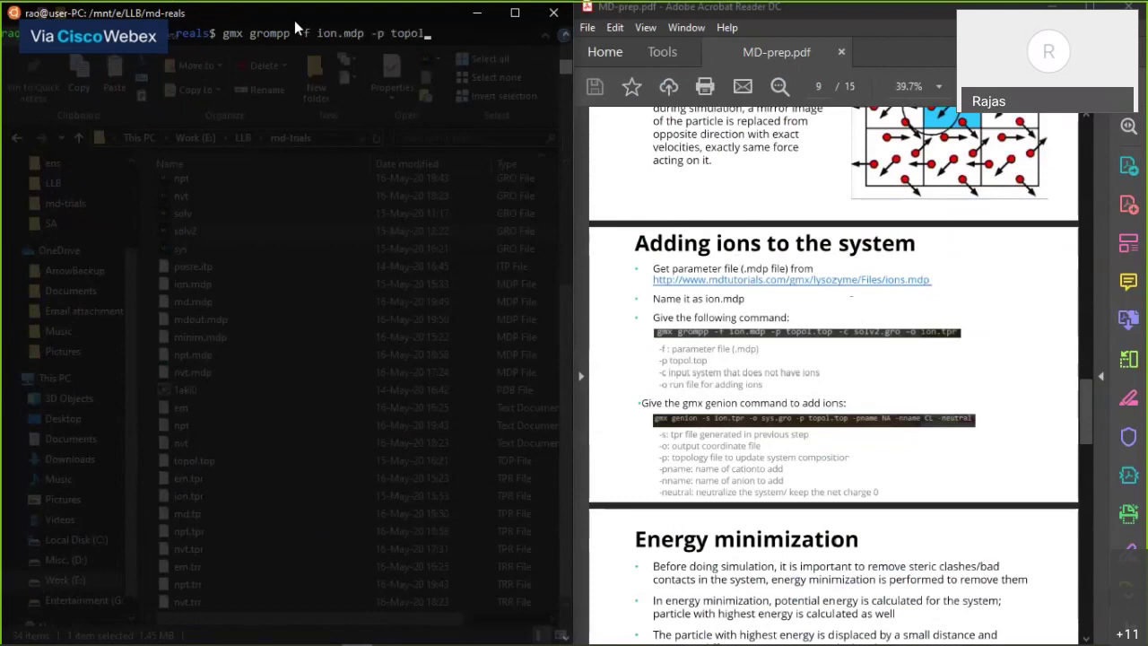
text(.top -c solv2.gro -o io)
double_click(272, 32)
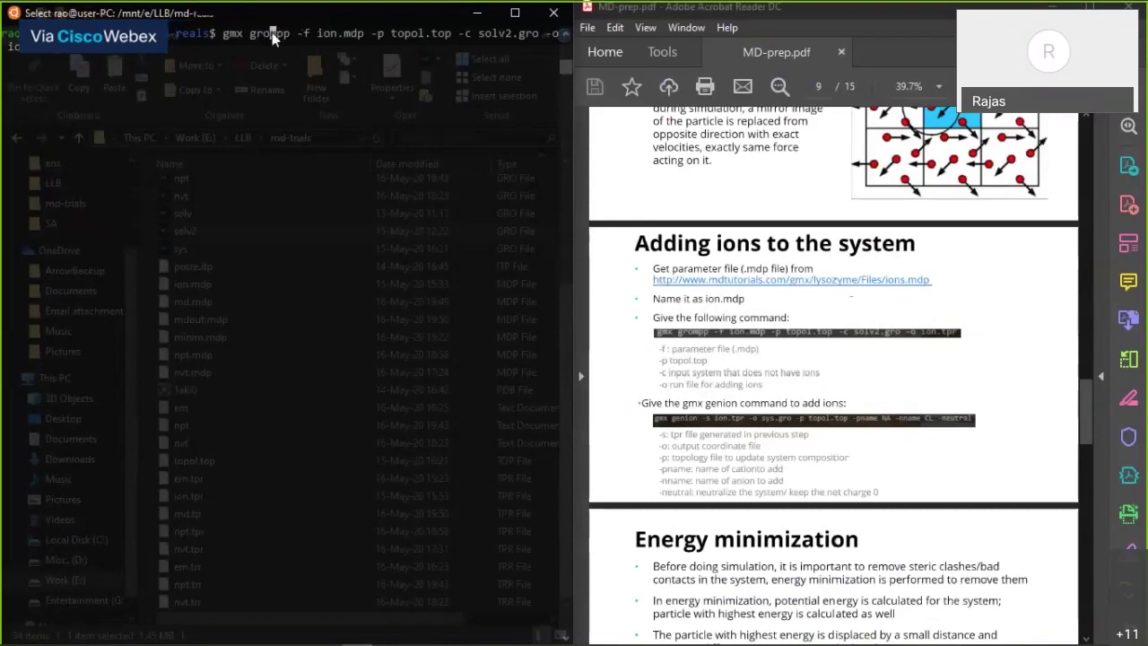
click(367, 46)
key(Escape)
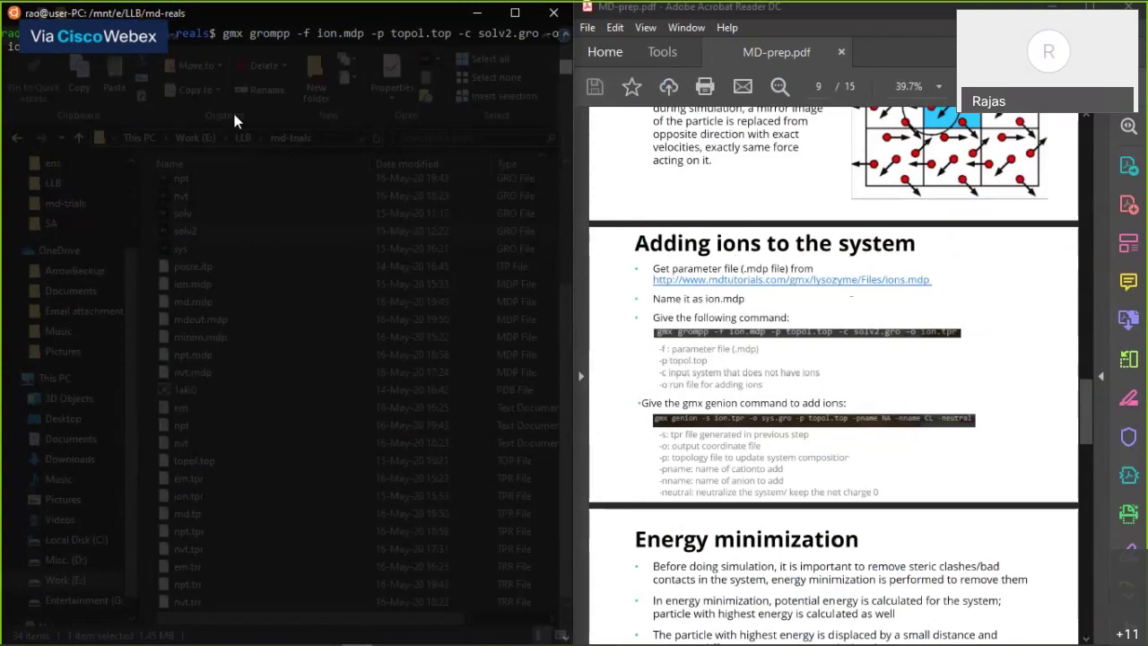
key(Return)
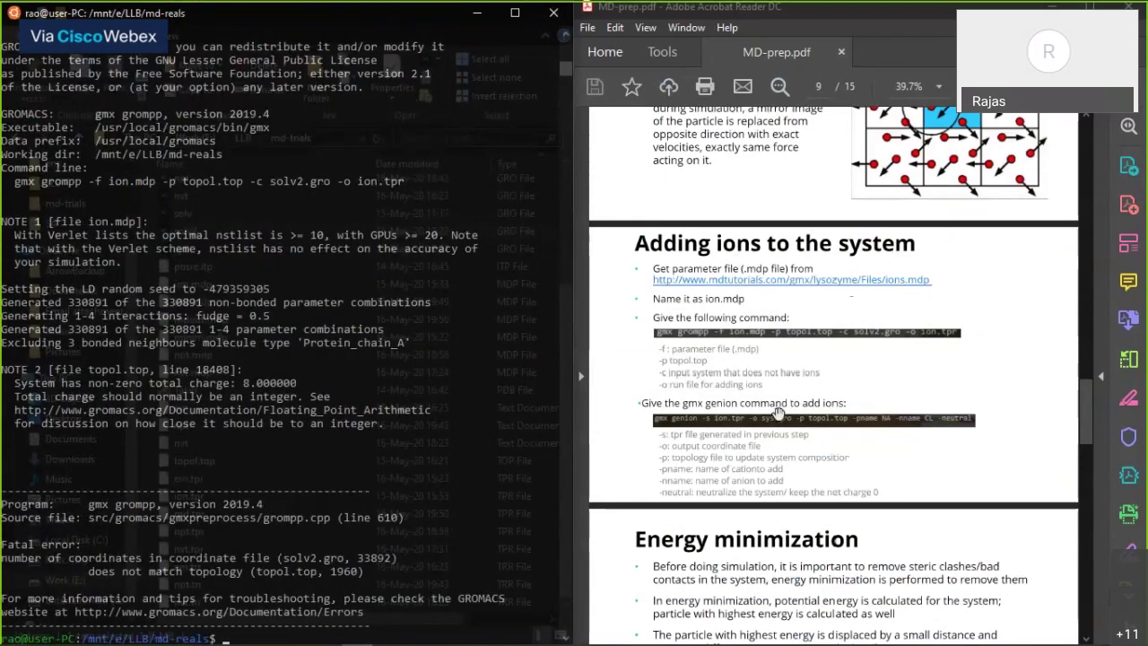
Step: Examine the solvation command on the "Creating simulation box & adding solvent" slide and the gmx solvate and grompp output in the terminal
scroll(779, 411, up, 5)
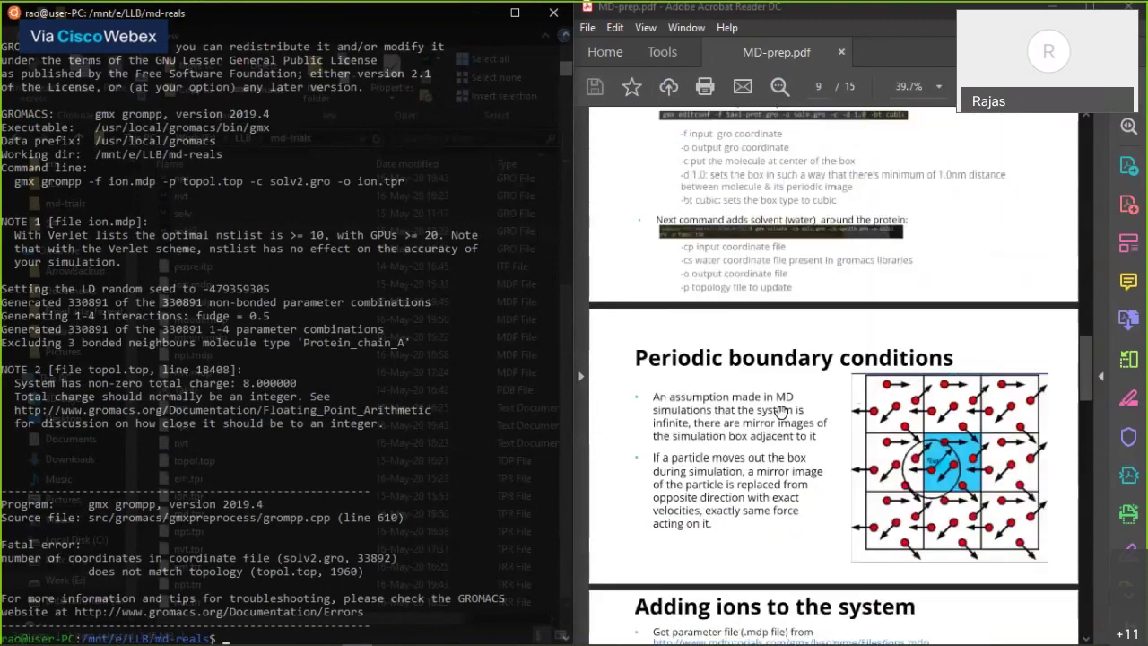
scroll(782, 412, up, 1)
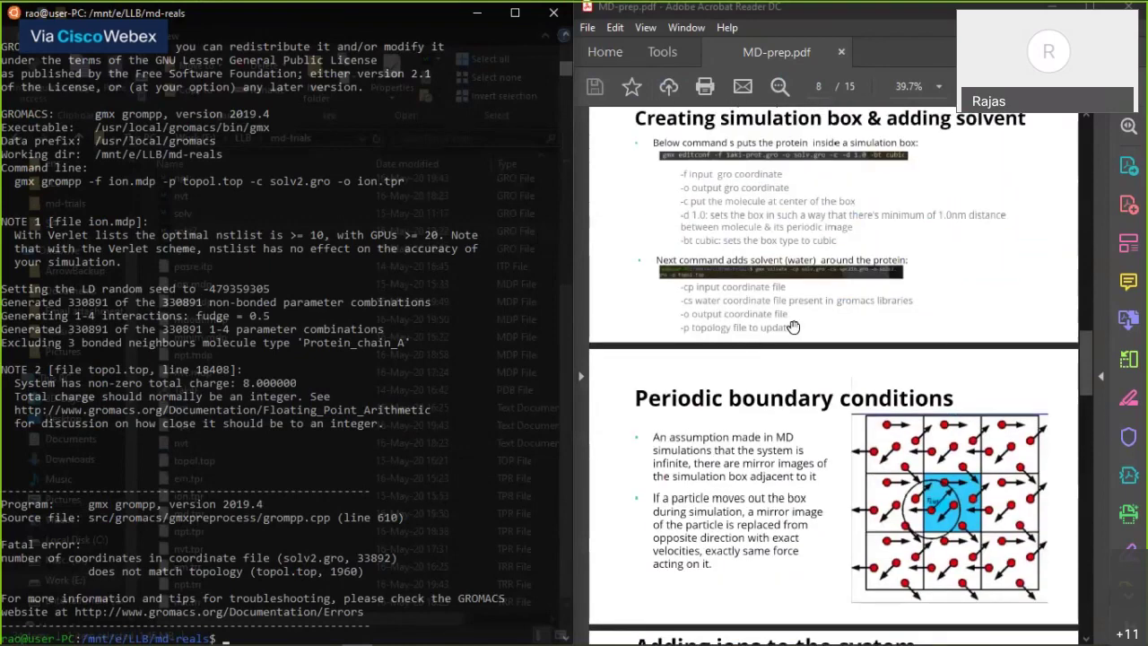
scroll(169, 470, up, 6)
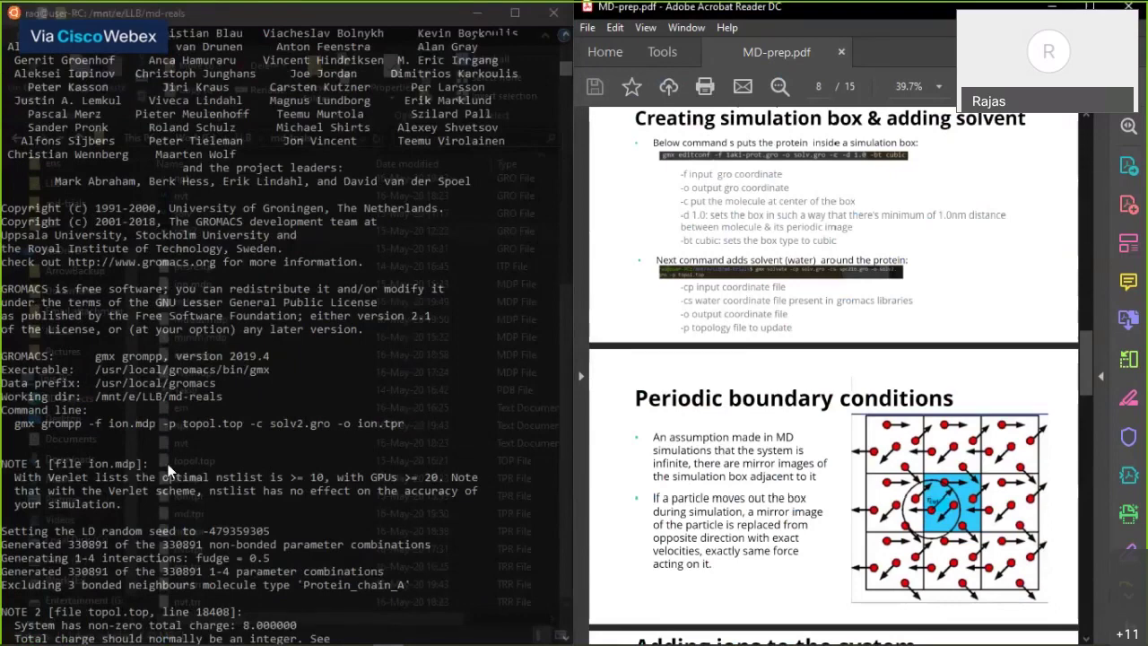
scroll(169, 470, up, 8)
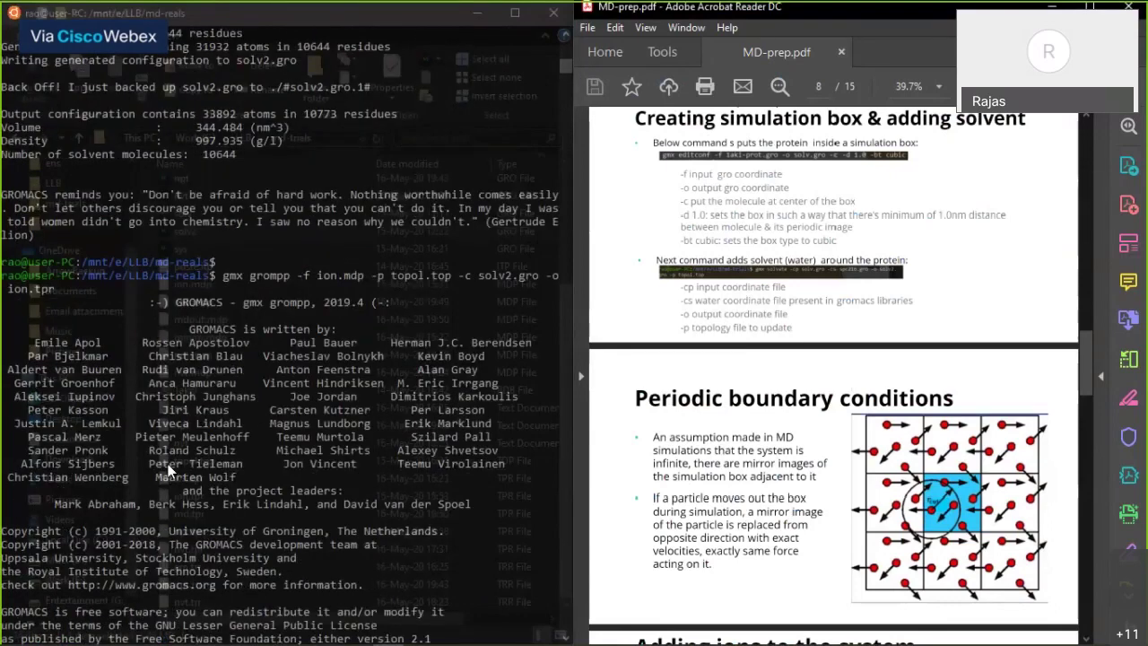
scroll(167, 468, up, 9)
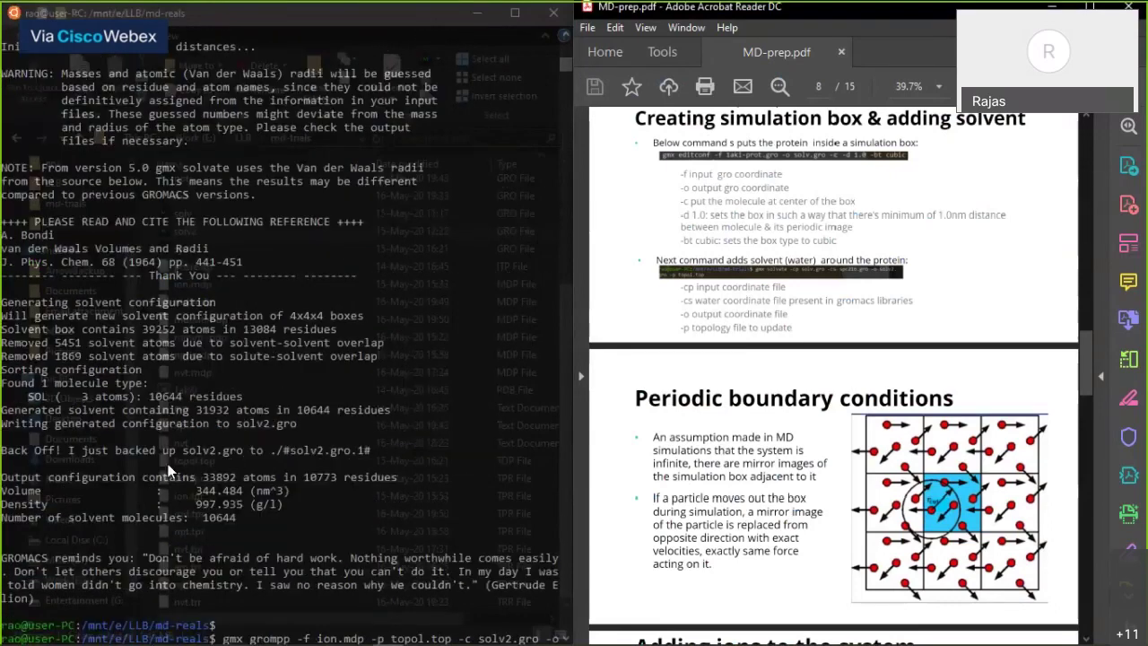
scroll(200, 435, down, 13)
scroll(203, 433, down, 4)
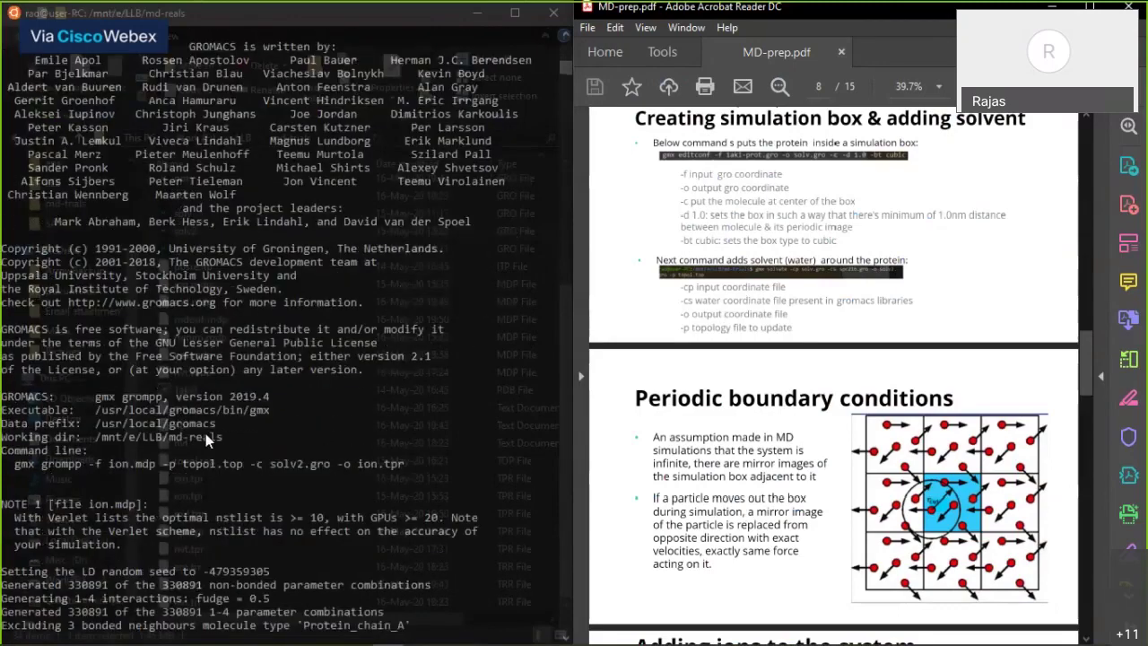
scroll(205, 433, down, 2)
scroll(208, 439, down, 5)
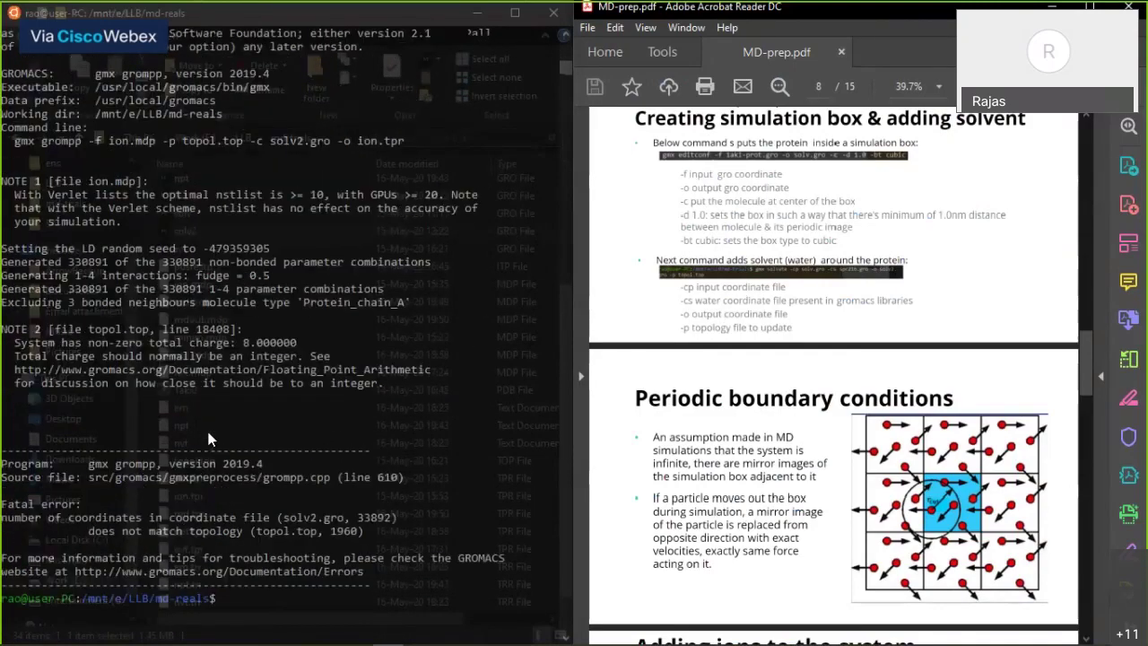
scroll(269, 422, down, 1)
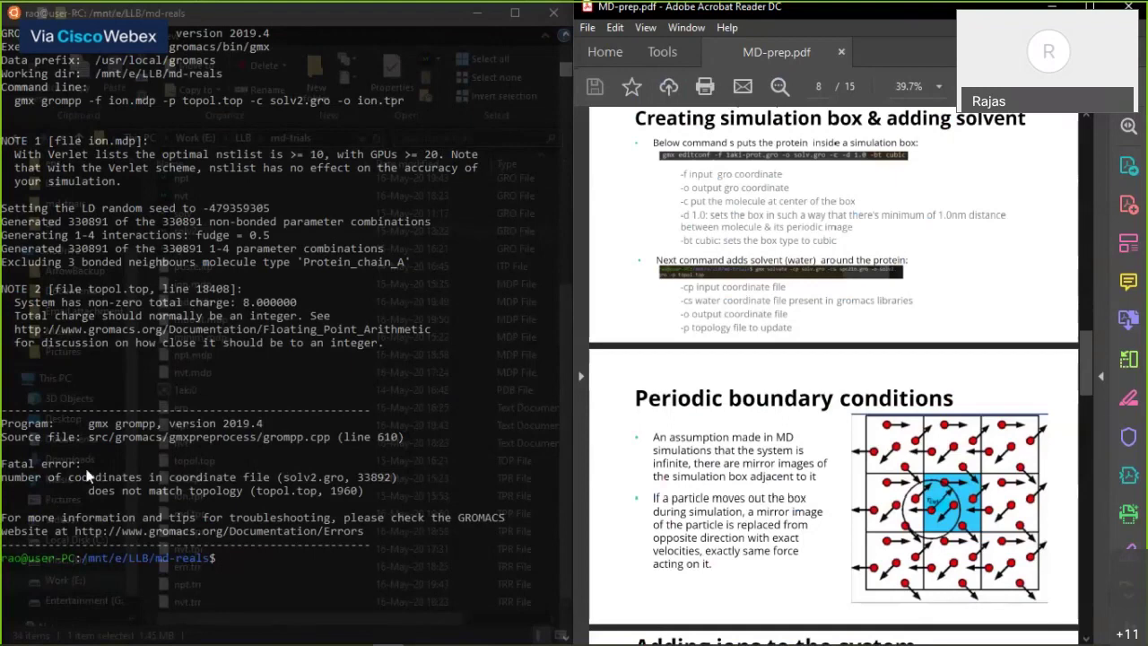
scroll(87, 475, down, 1)
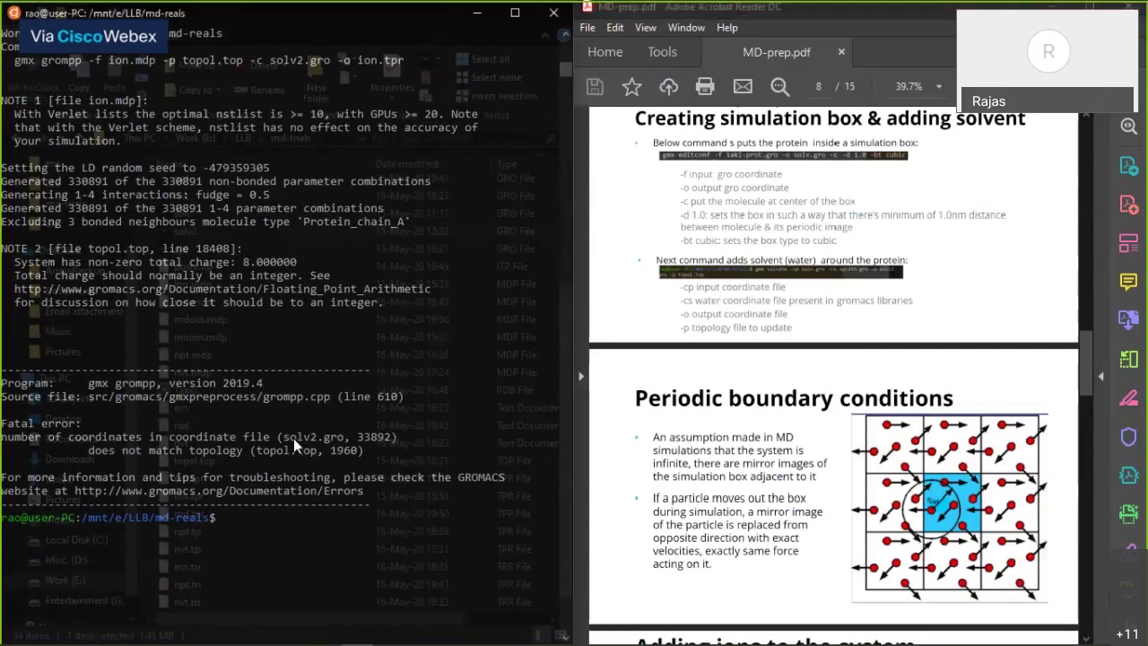
Step: Highlight the solv2.gro coordinate entry and the topol.top name in grompp's fatal error message
drag(278, 437, 389, 437)
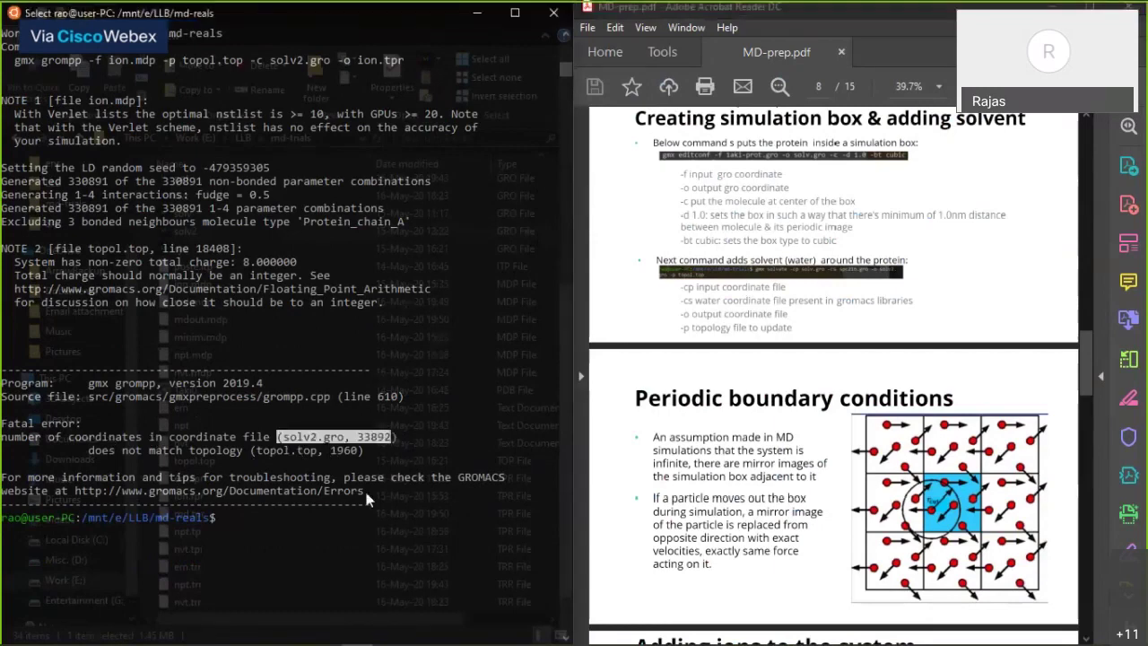
key(Left)
key(Left)
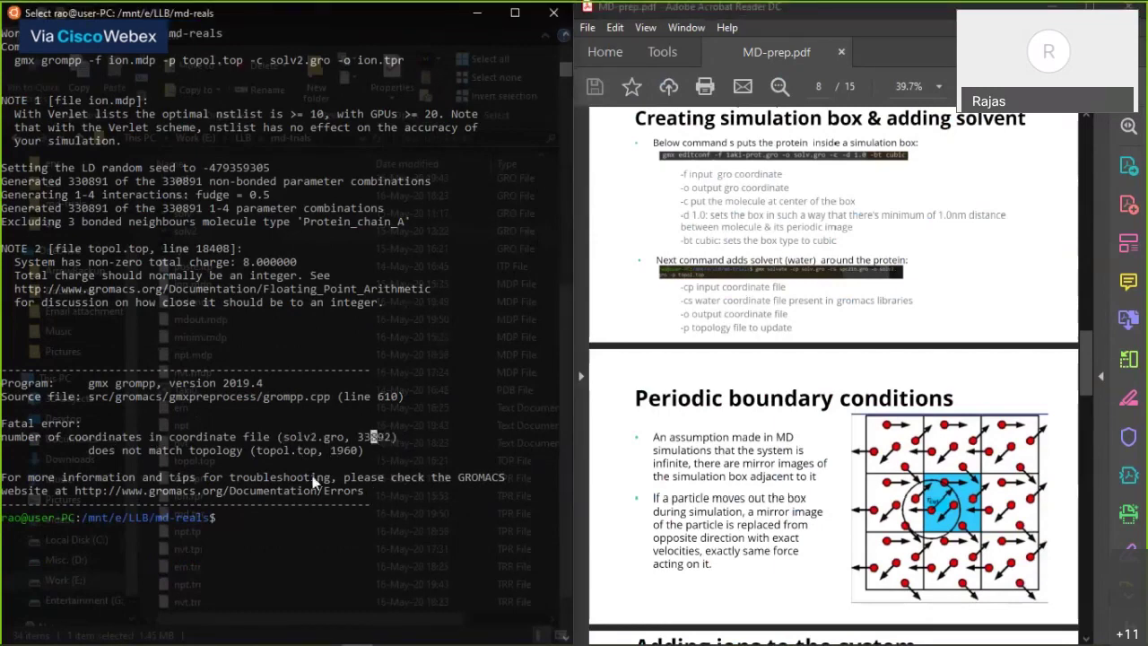
double_click(295, 450)
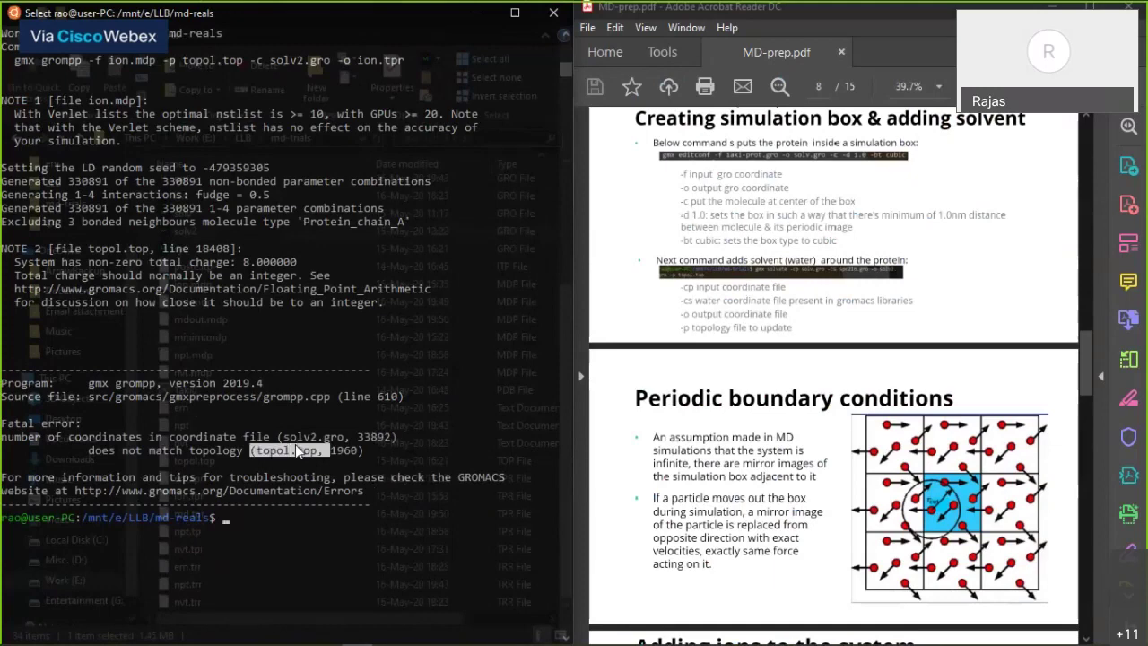
Step: Run "gmx solvate -cp solv.gro -cs spc216.gro -o solv2.gro -p topol.top" to solvate the box and update the topology
key(Up)
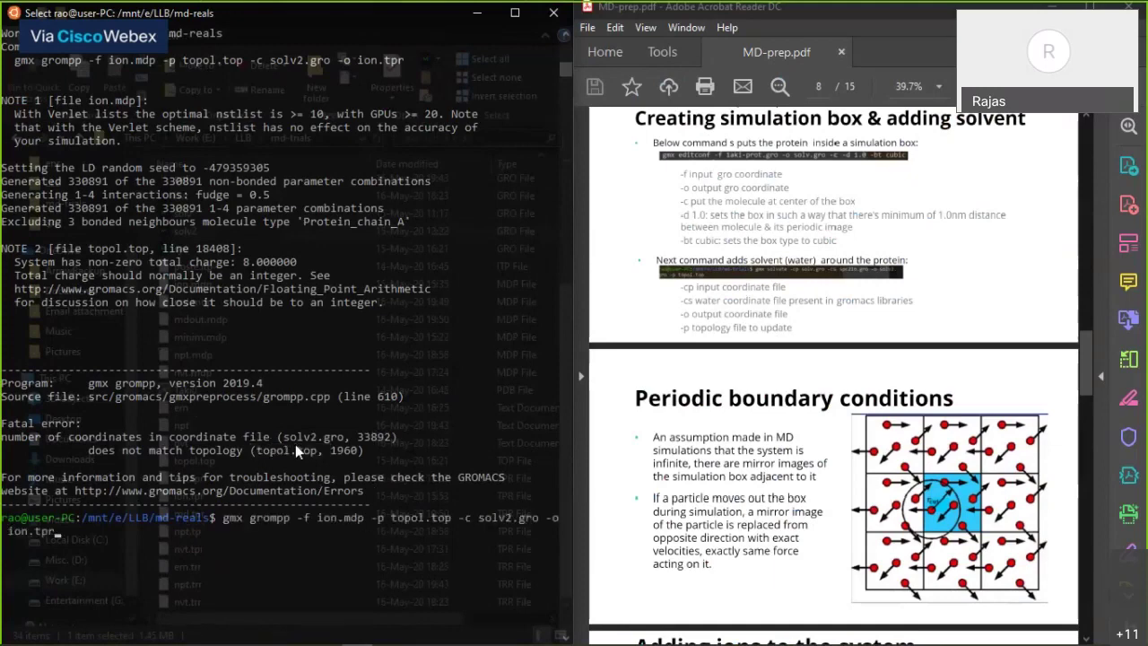
key(Up)
key(Up)
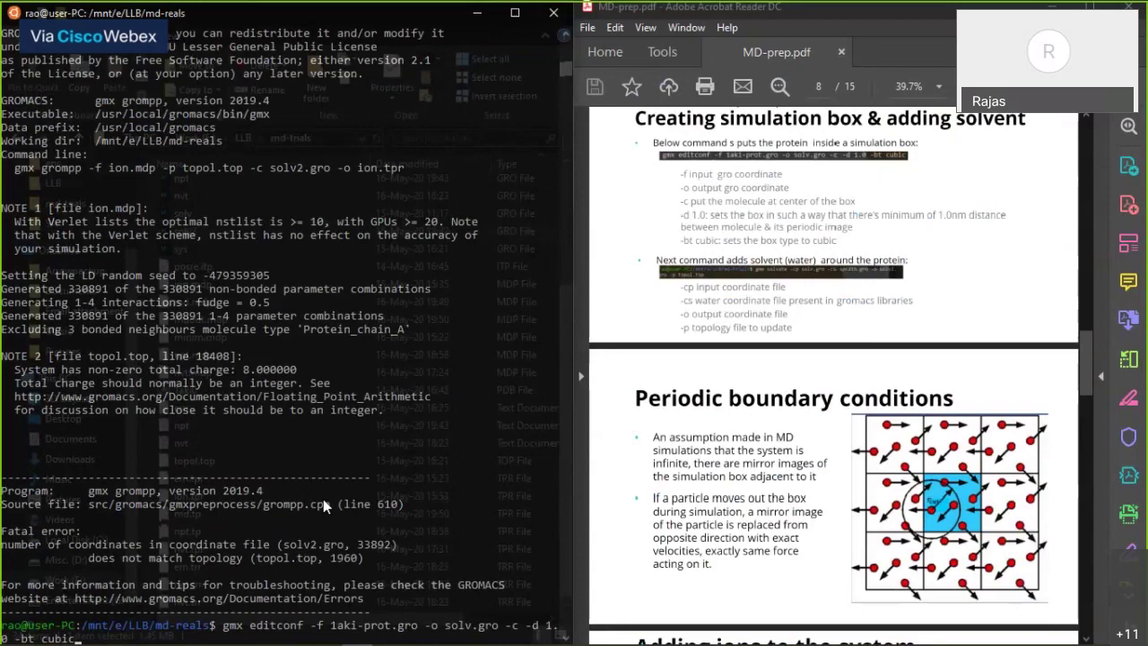
scroll(323, 484, down, 3)
key(Down)
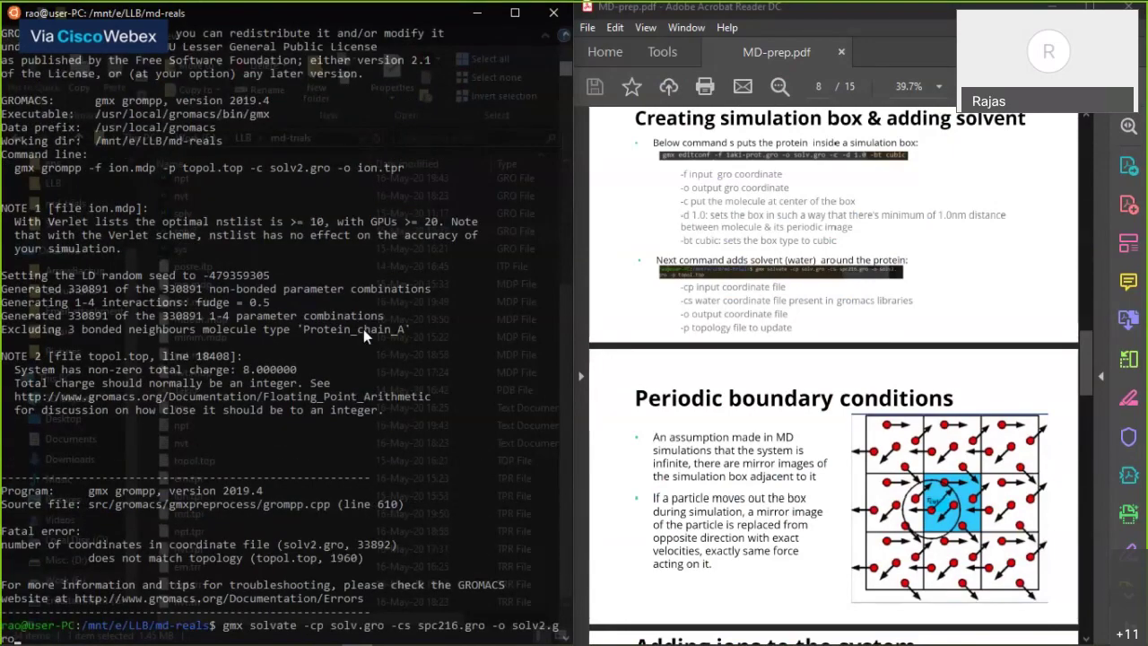
scroll(363, 329, down, 5)
key(BackSpace)
key(BackSpace)
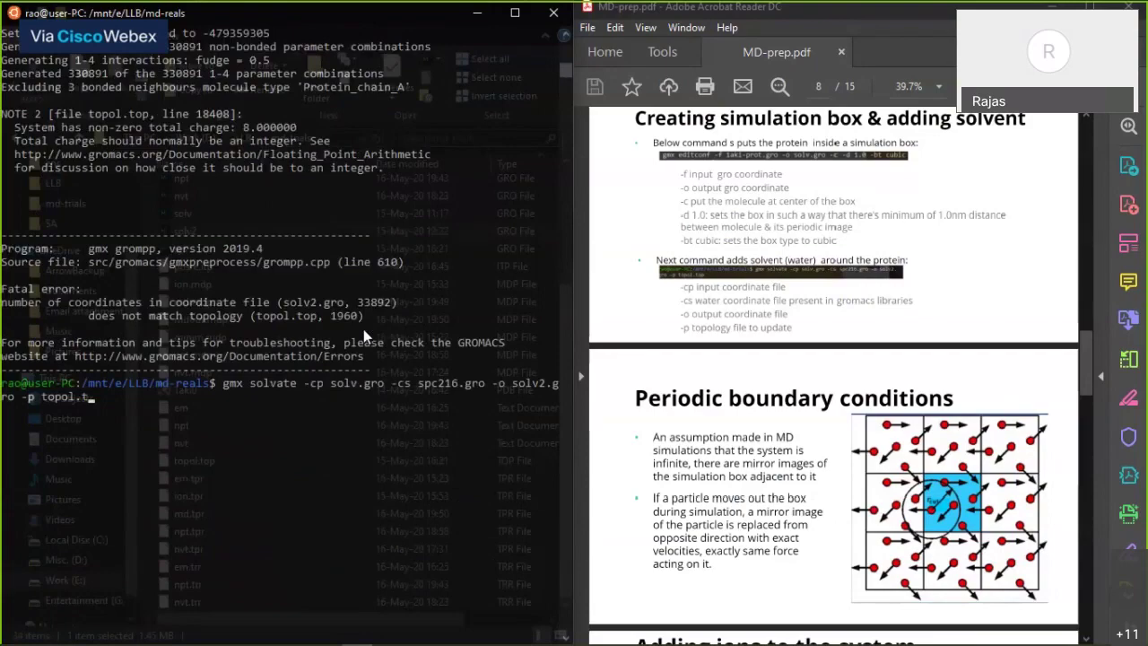
text(op)
key(Return)
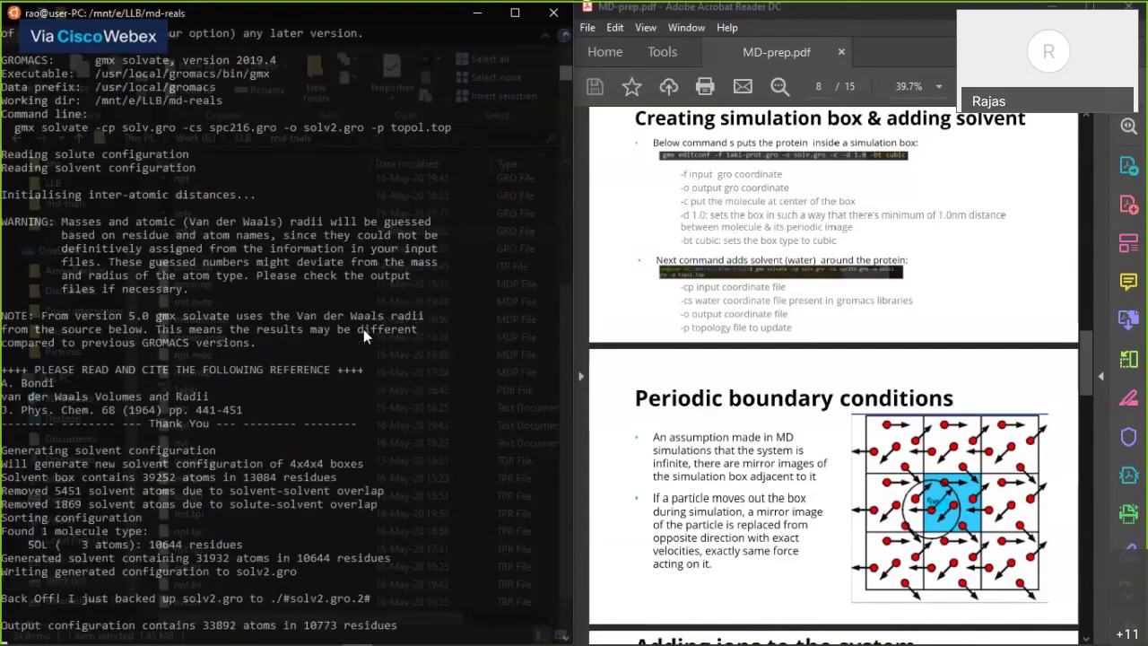
Step: Rerun "gmx grompp -f ion.mdp -p topol.top -c solv2.gro -o ion.tpr" with the updated topology
right_click(364, 329)
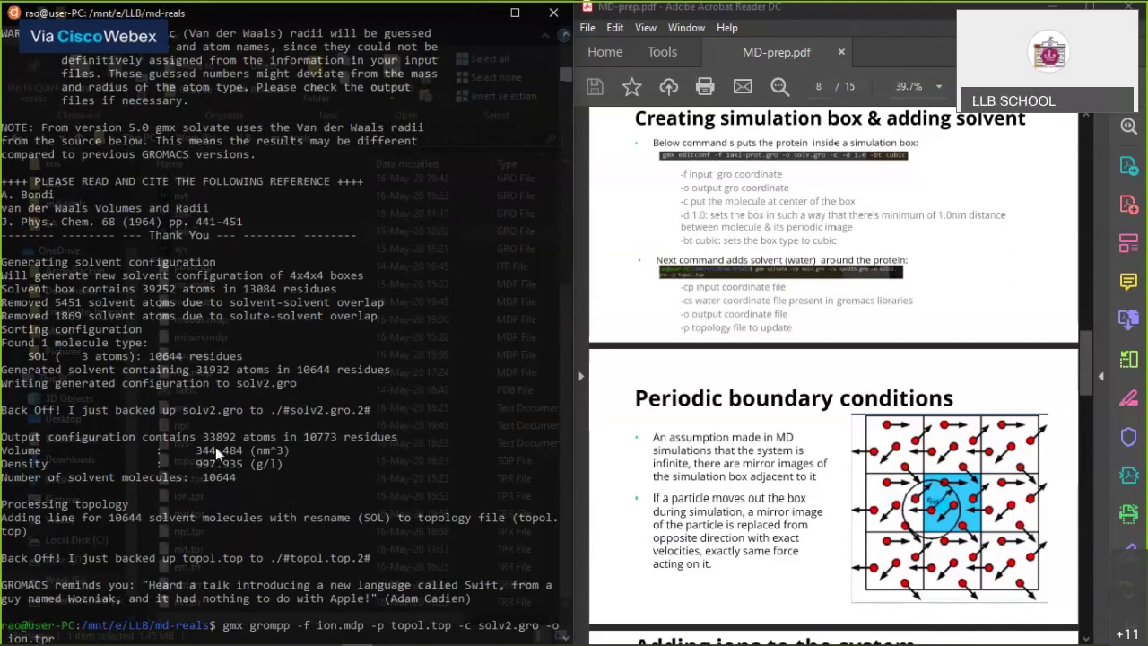
scroll(215, 446, down, 6)
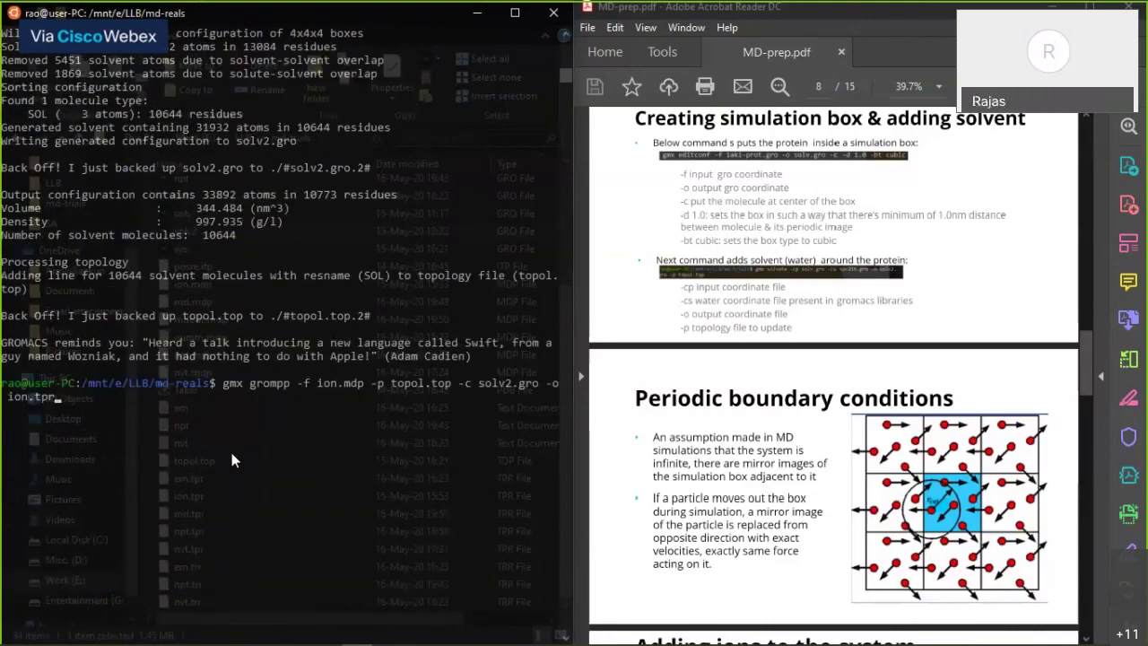
key(Return)
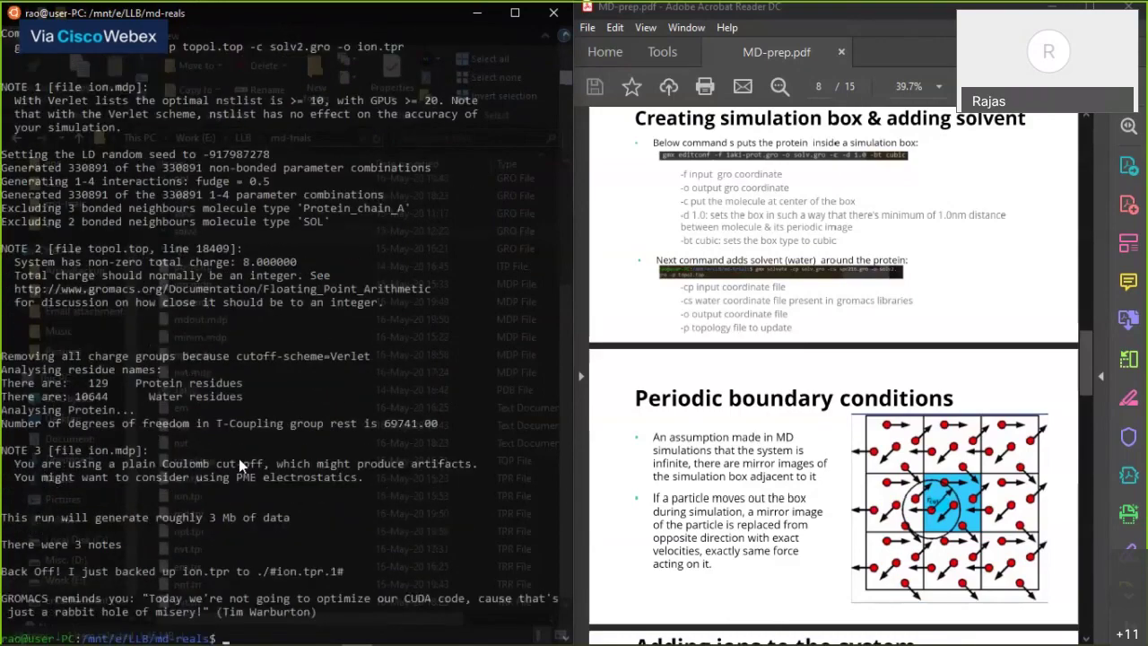
Step: Review the terminal output of the latest grompp and solvate runs
scroll(238, 458, up, 6)
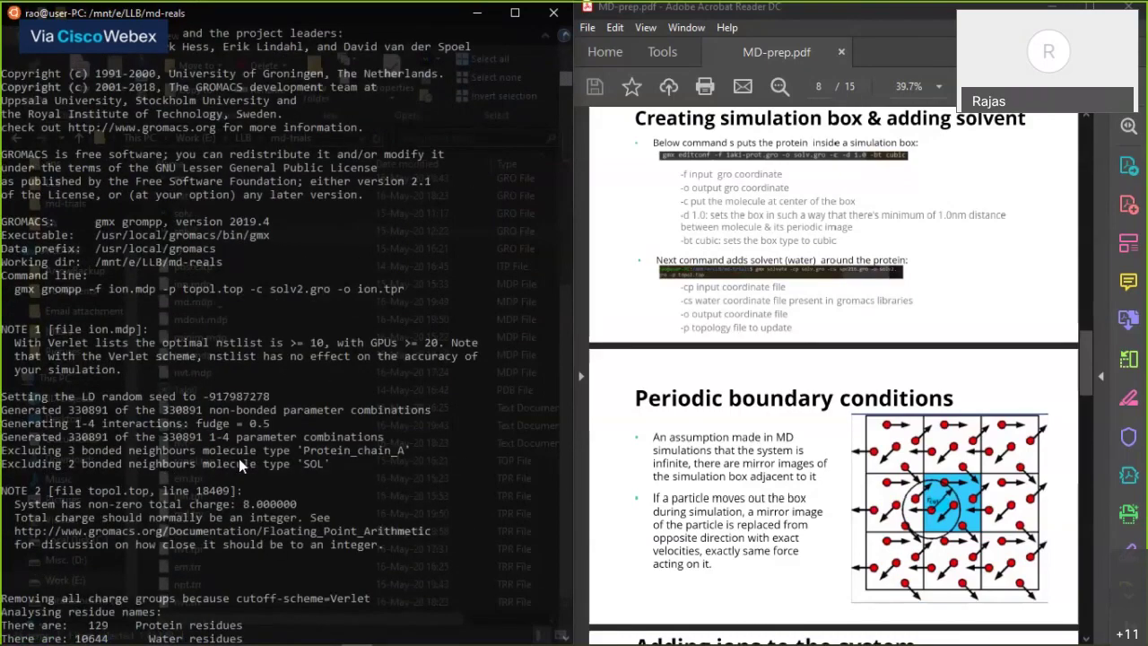
scroll(239, 458, up, 10)
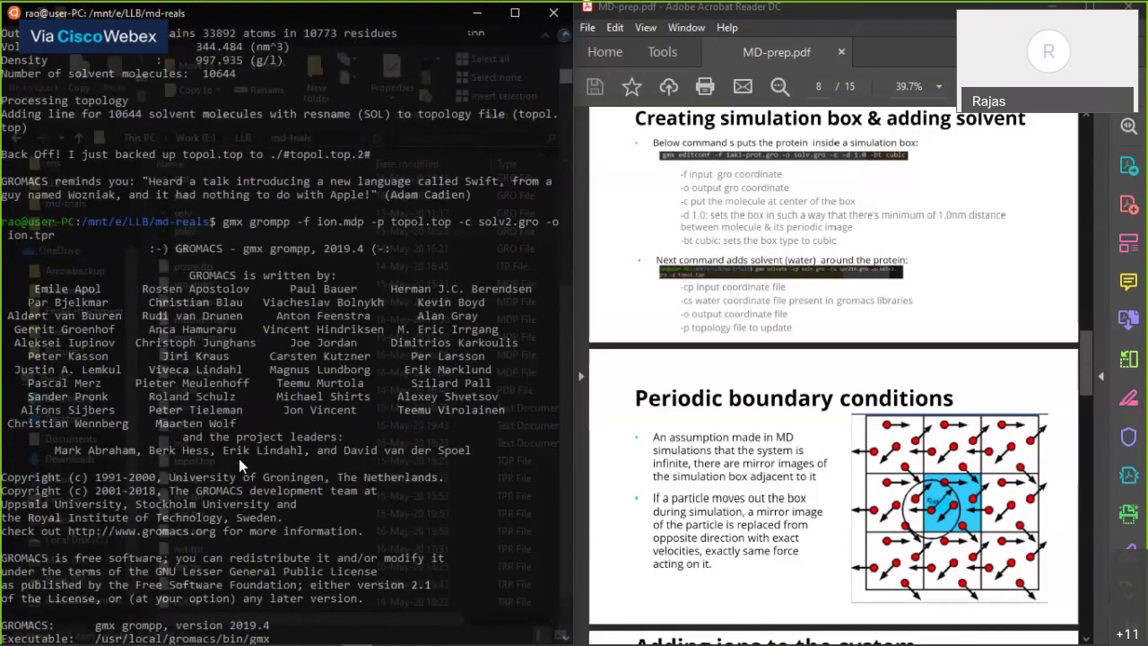
scroll(238, 458, up, 15)
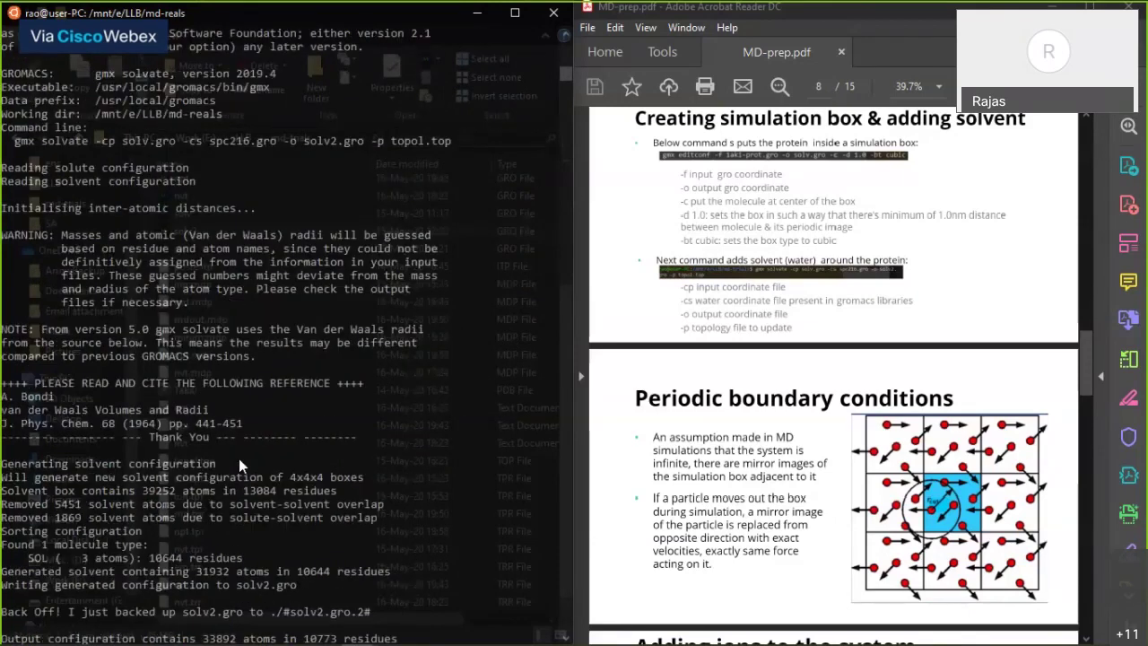
scroll(238, 459, up, 13)
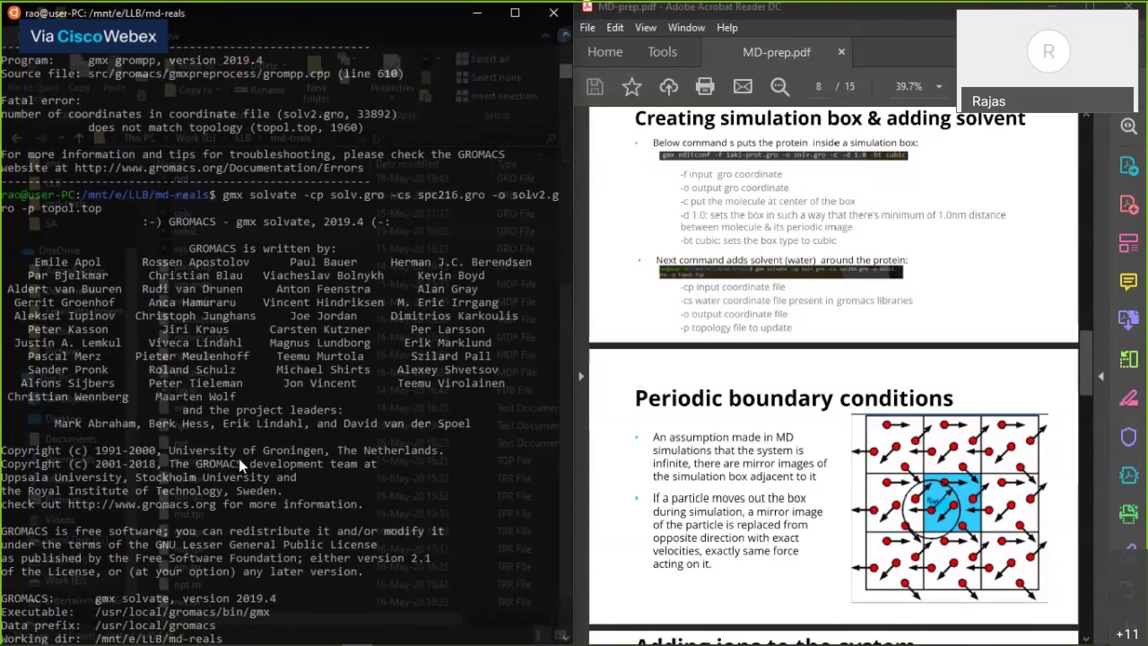
scroll(180, 500, down, 14)
scroll(178, 493, down, 15)
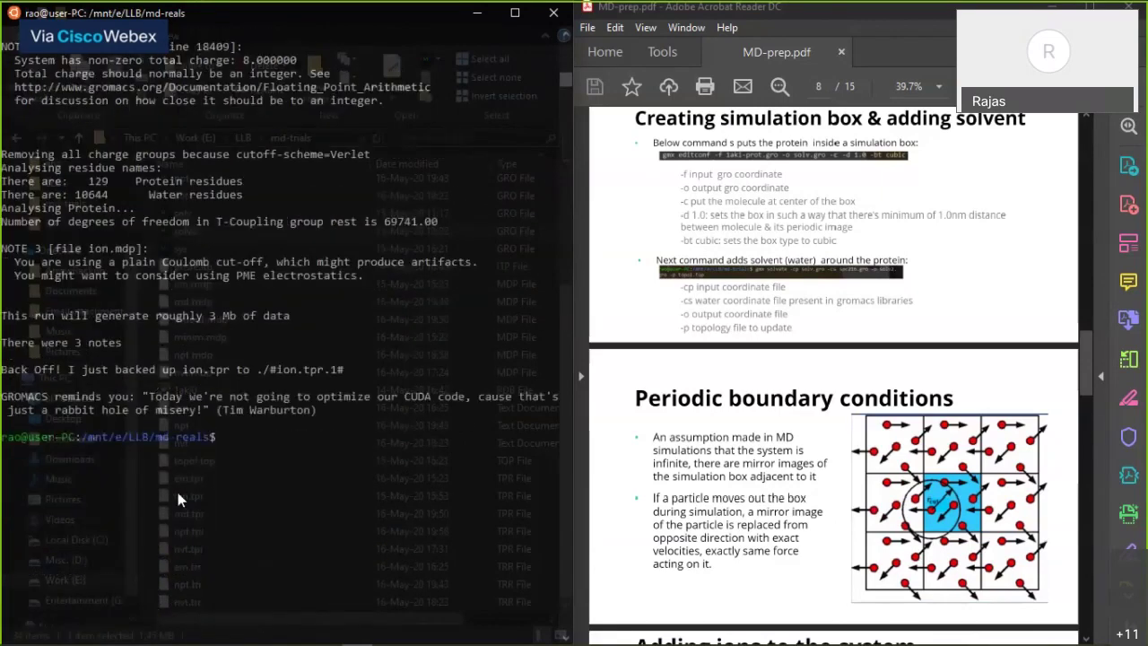
scroll(772, 215, down, 3)
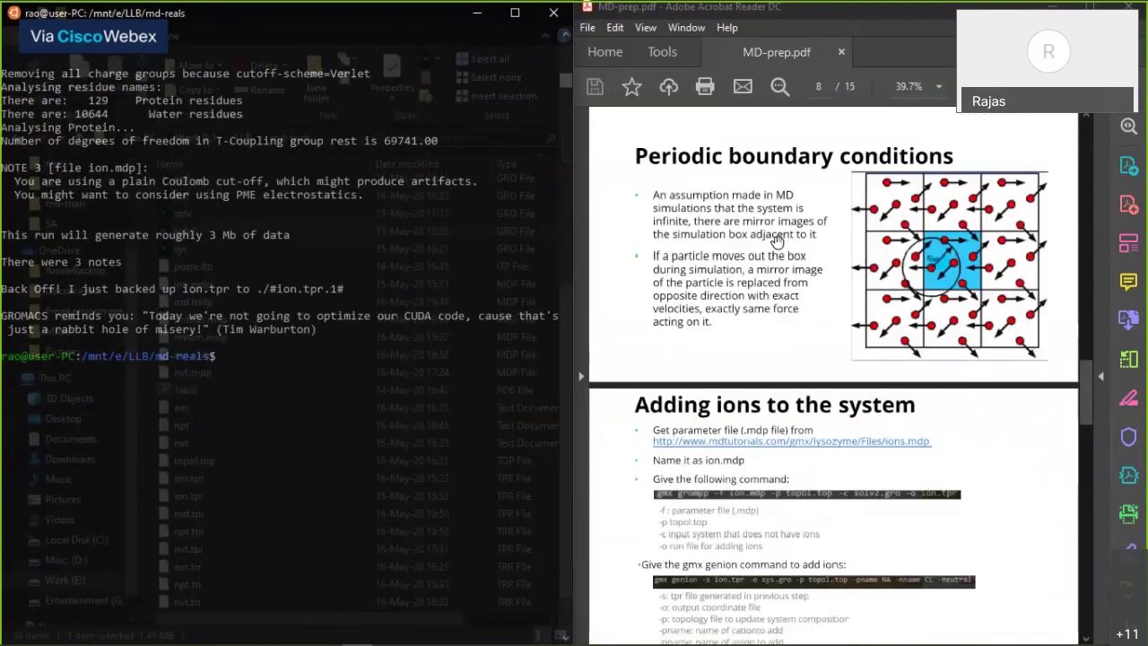
Step: Run "gmx genion -s ion.tpr -o sys.gro -p topol.top -pname NA -nname CL -neutral", following the "Adding ions to the system" slide
scroll(777, 240, down, 3)
click(294, 439)
text(gmx )
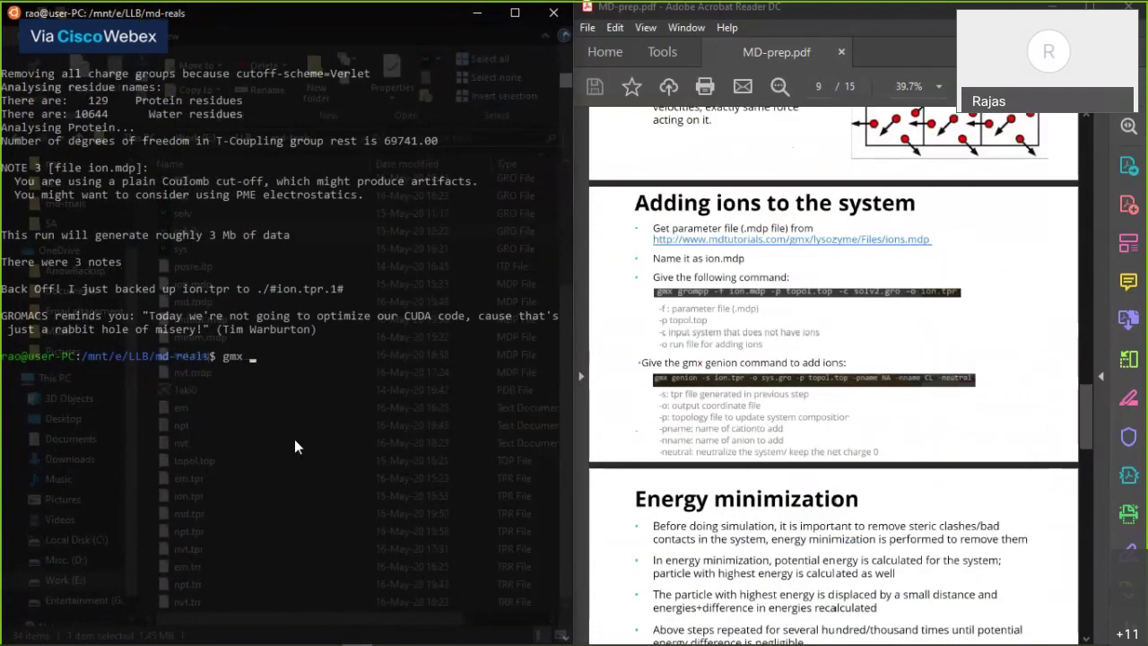
text(genion -s)
text(ion.tpr -o sys.)
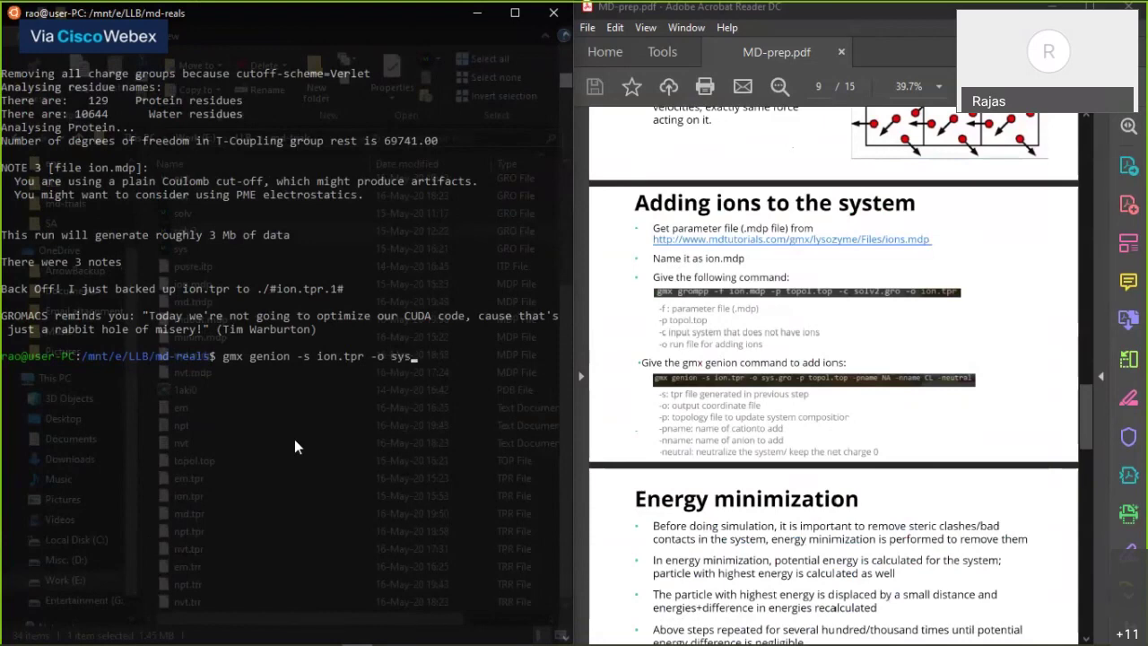
text(gro -p topol.top)
text(-pne)
scroll(294, 439, up, 4)
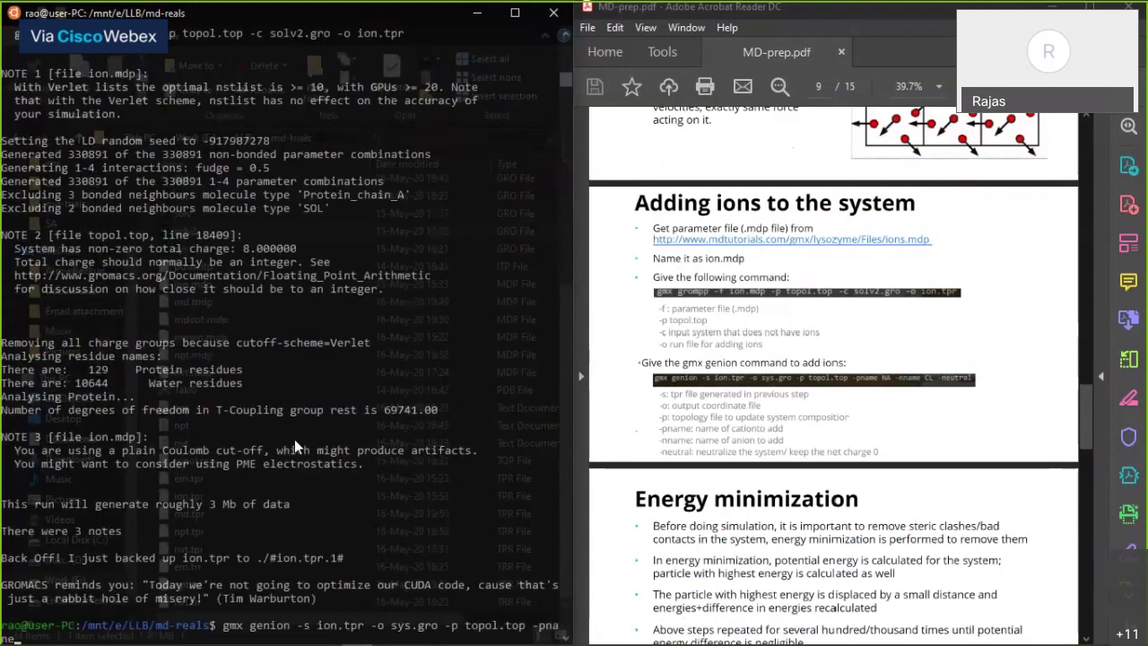
key(BackSpace)
text(ame)
scroll(323, 427, down, 1)
key(BackSpace)
key(BackSpace)
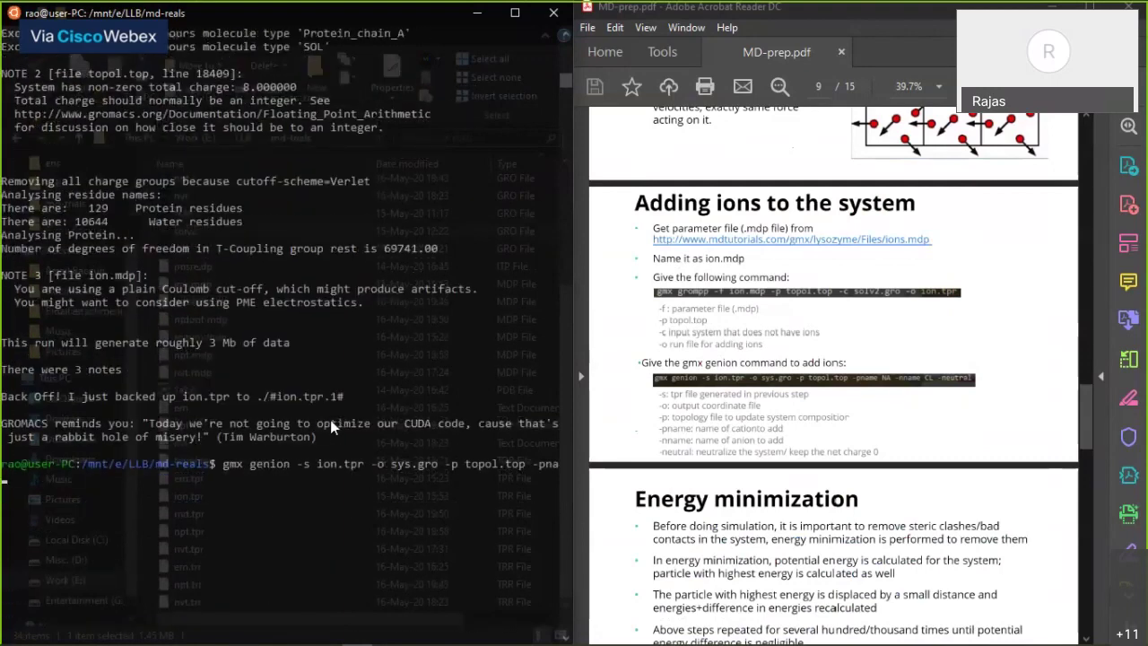
text(me NA -nname CL -neutral)
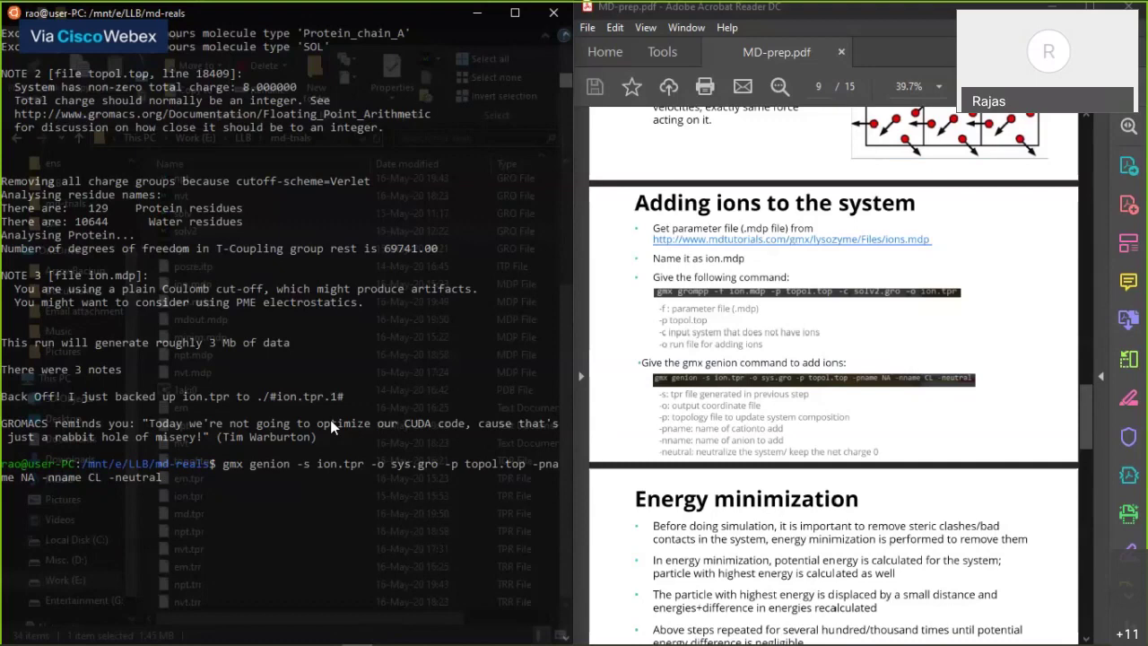
key(Return)
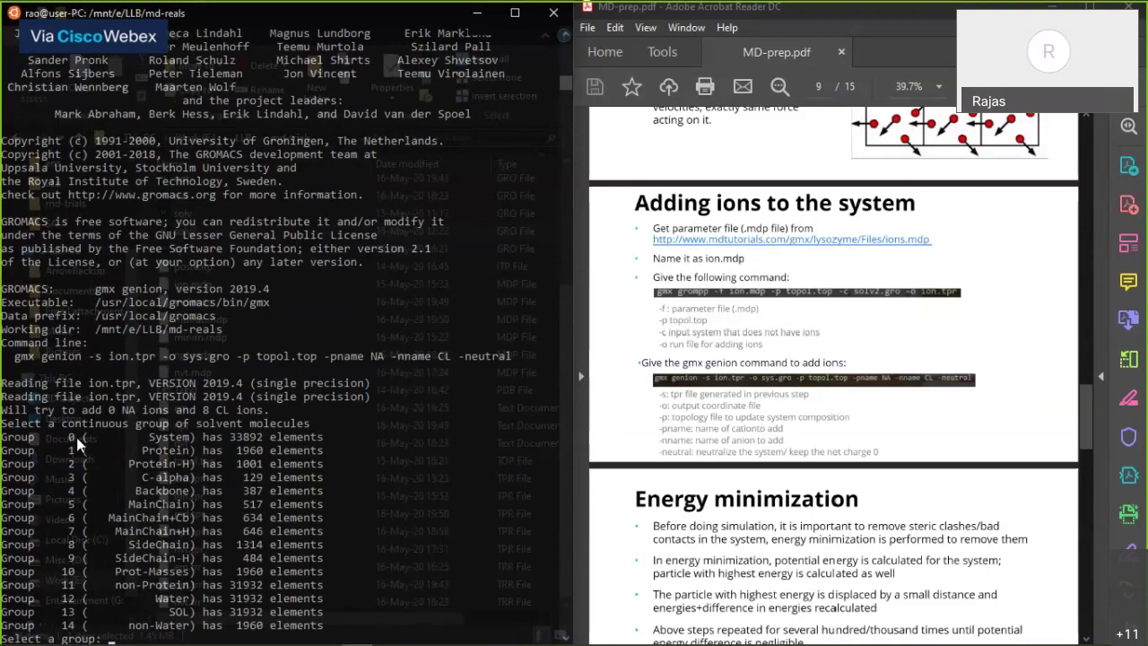
Step: Choose group 13 (SOL) as the continuous group of solvent molecules that genion replaces with ions
drag(3, 424, 310, 424)
scroll(245, 542, down, 2)
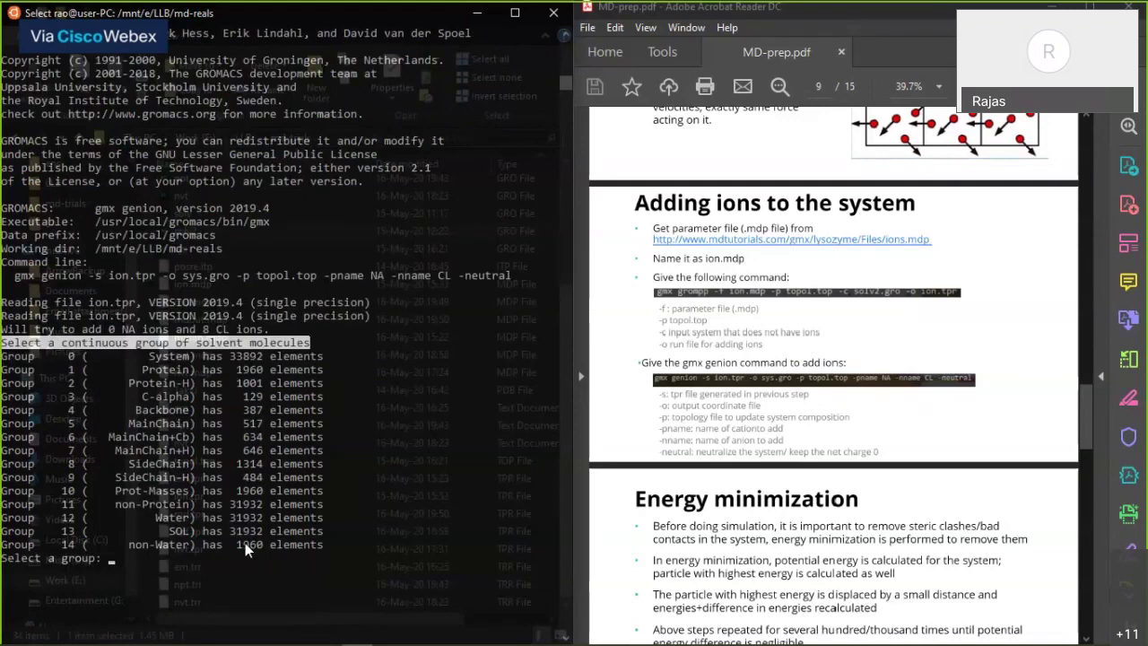
drag(2, 531, 204, 528)
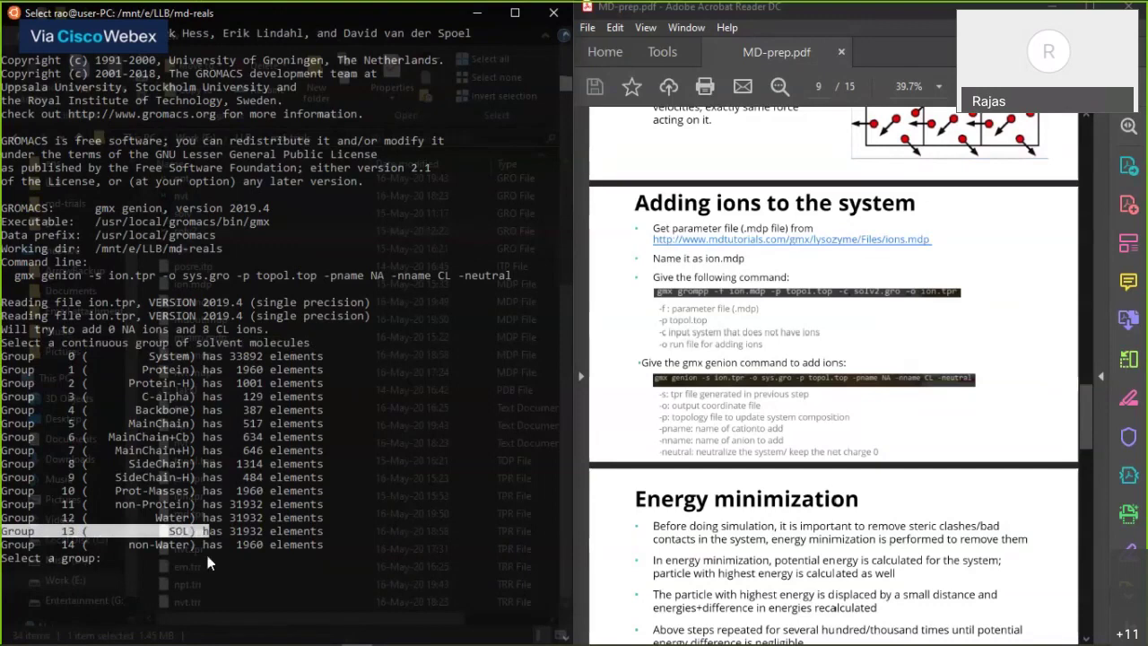
click(204, 569)
text(1)
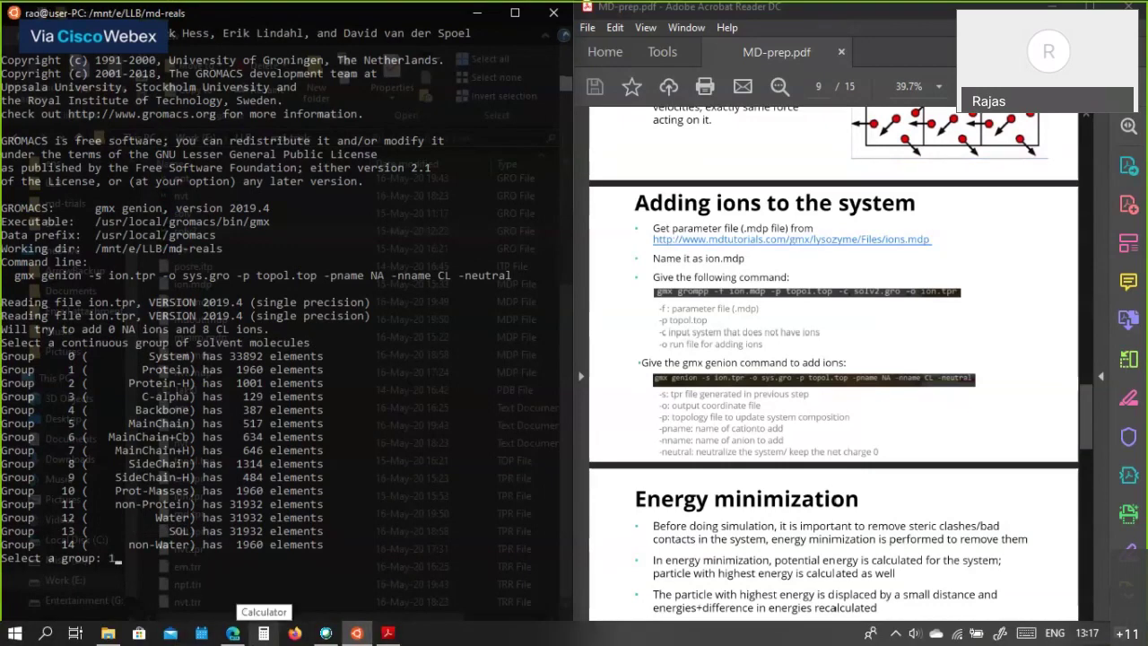
text(3)
key(Return)
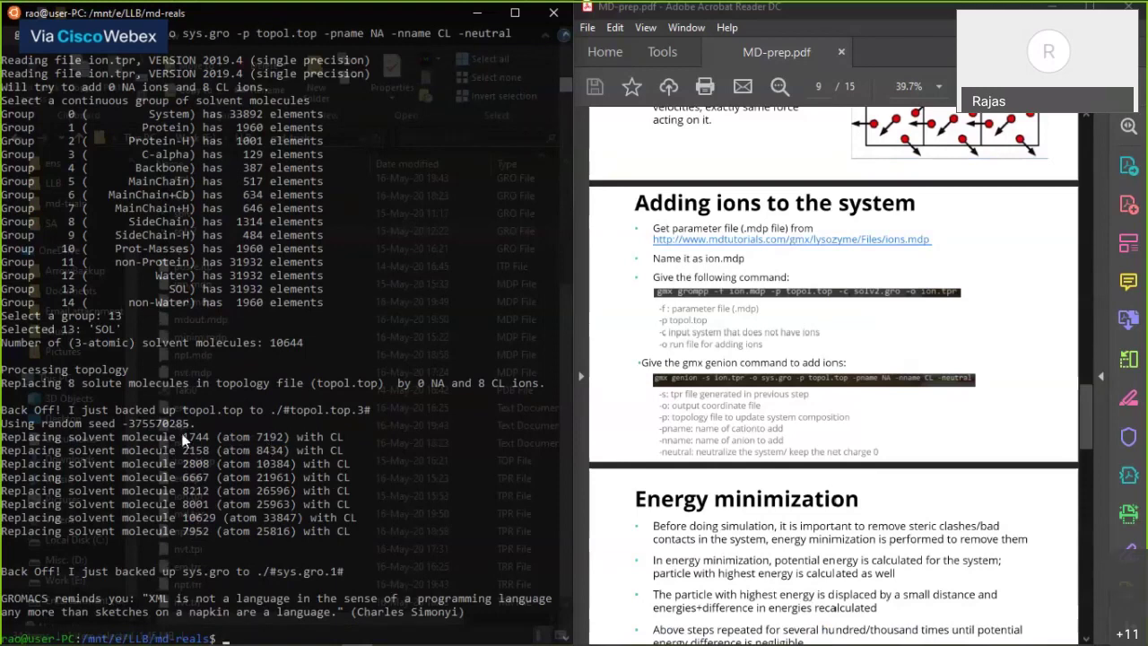
Step: Highlight the lines in genion's output that list the solvent molecules replaced with CL
drag(186, 439, 337, 459)
drag(352, 523, 28, 426)
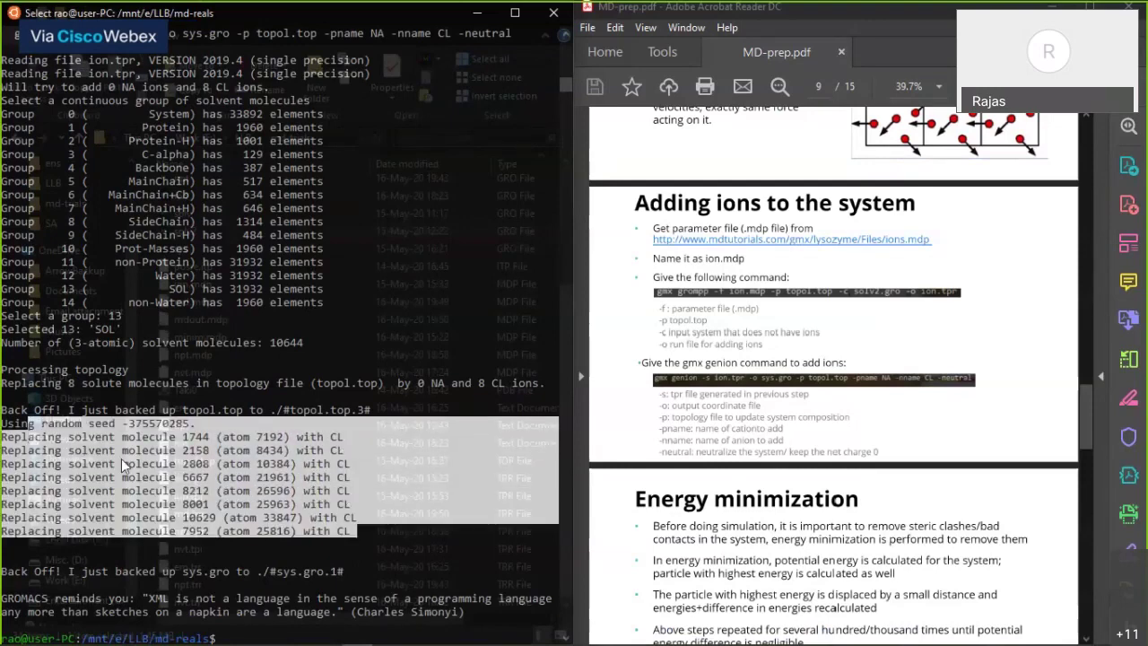
click(186, 473)
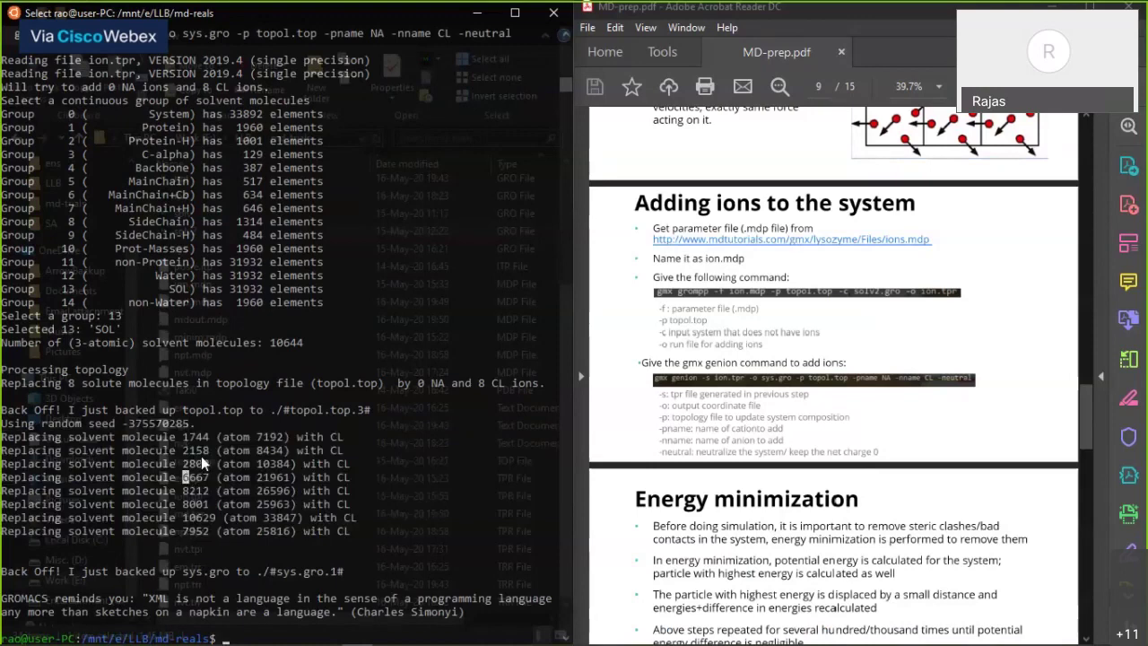
scroll(201, 456, down, 3)
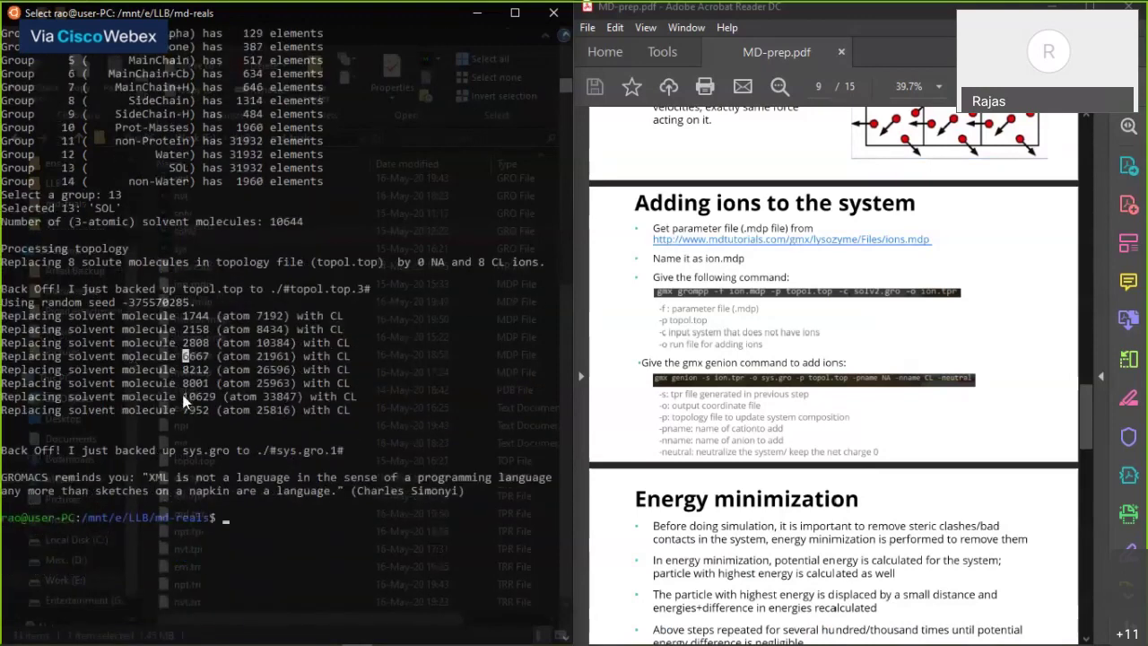
Step: Delete the GROMACS backup files in the md-reals folder with "rm *#"
key(Escape)
text(rm *#)
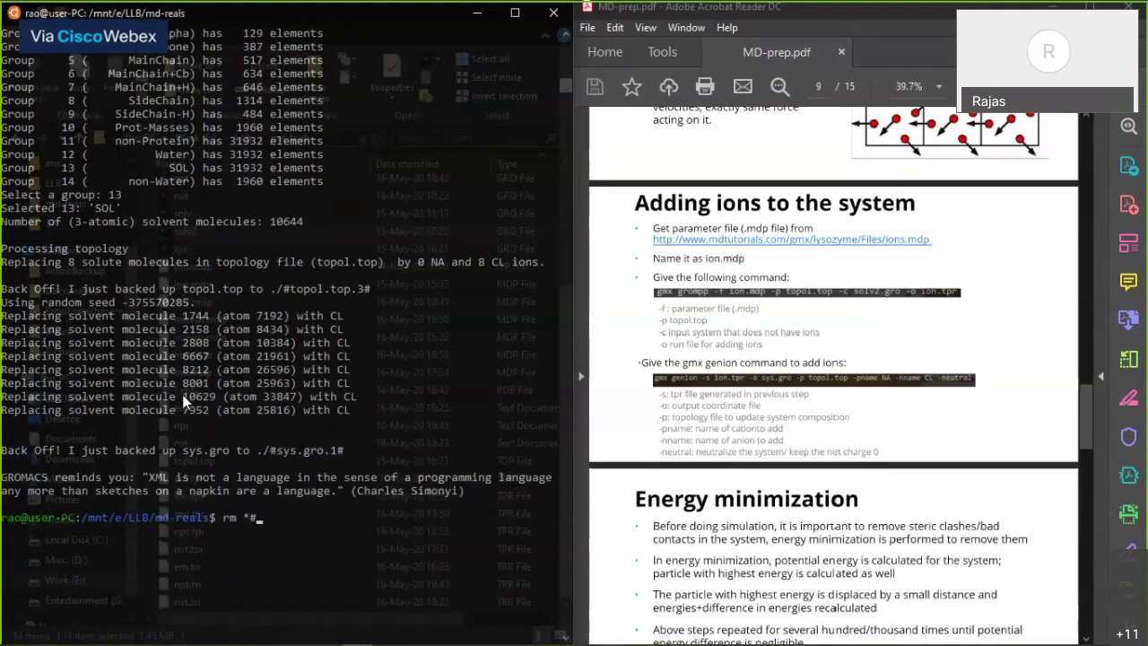
key(Return)
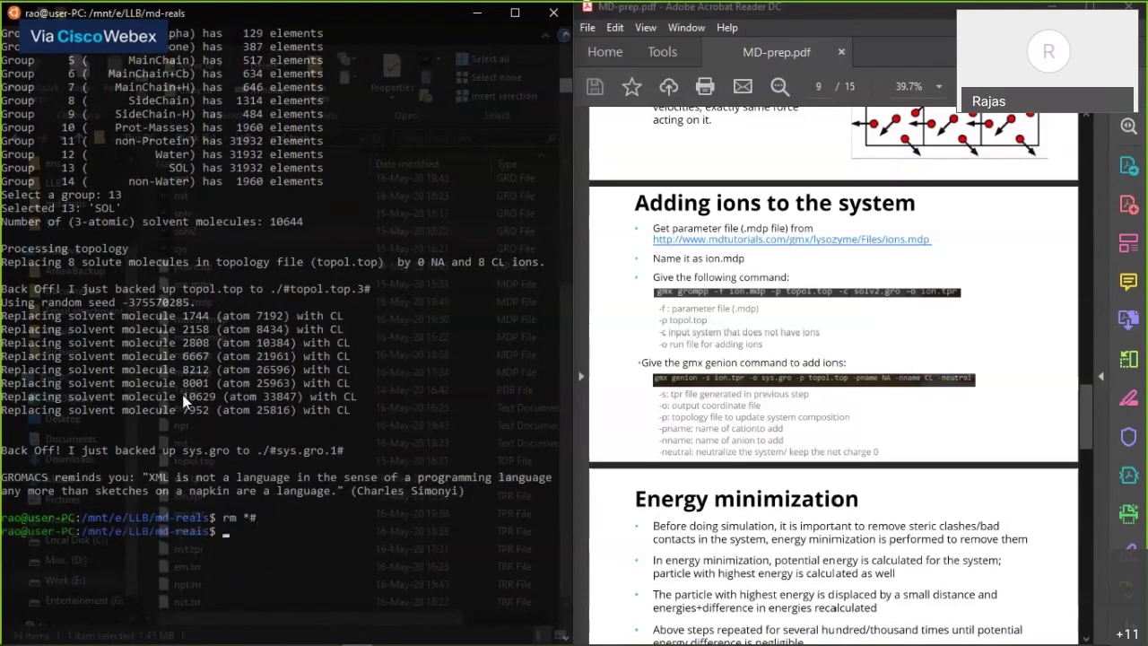
Step: Bring the first "Energy minimization" slide of MD-prep.pdf into view and make the PDF window active
scroll(371, 418, down, 1)
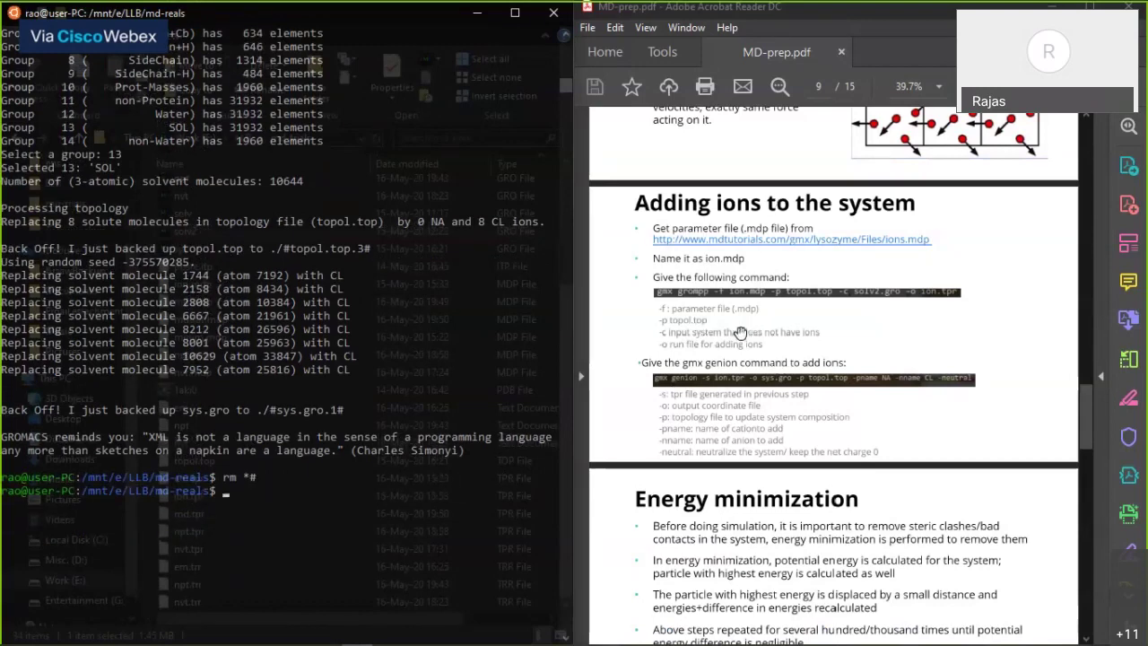
scroll(741, 333, down, 2)
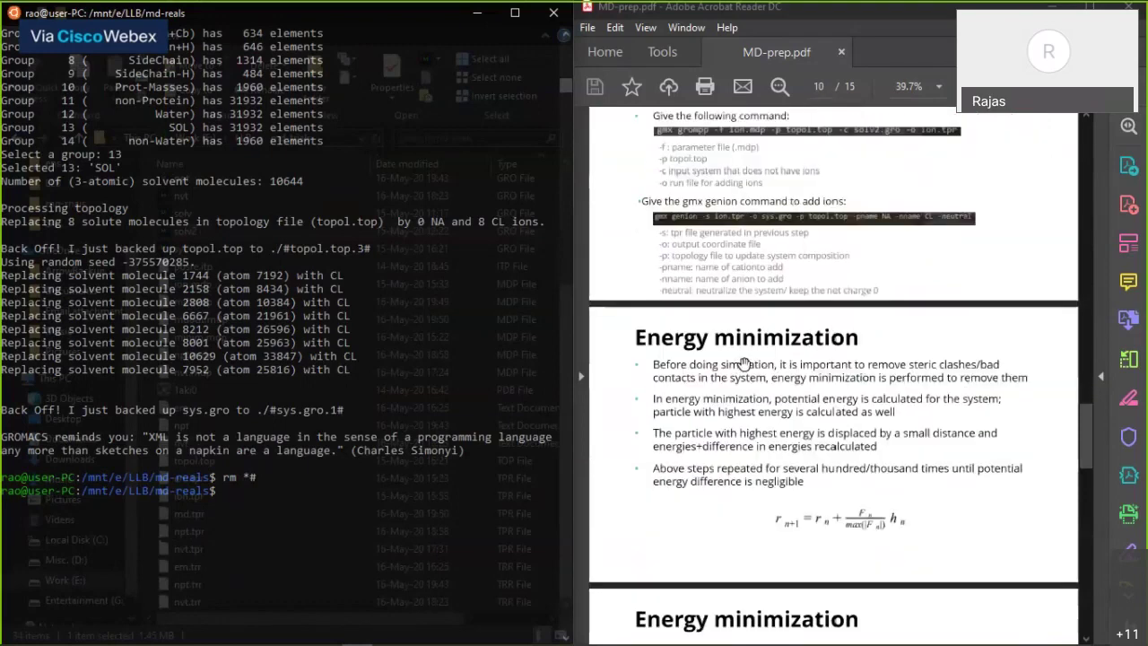
scroll(742, 362, down, 1)
click(854, 11)
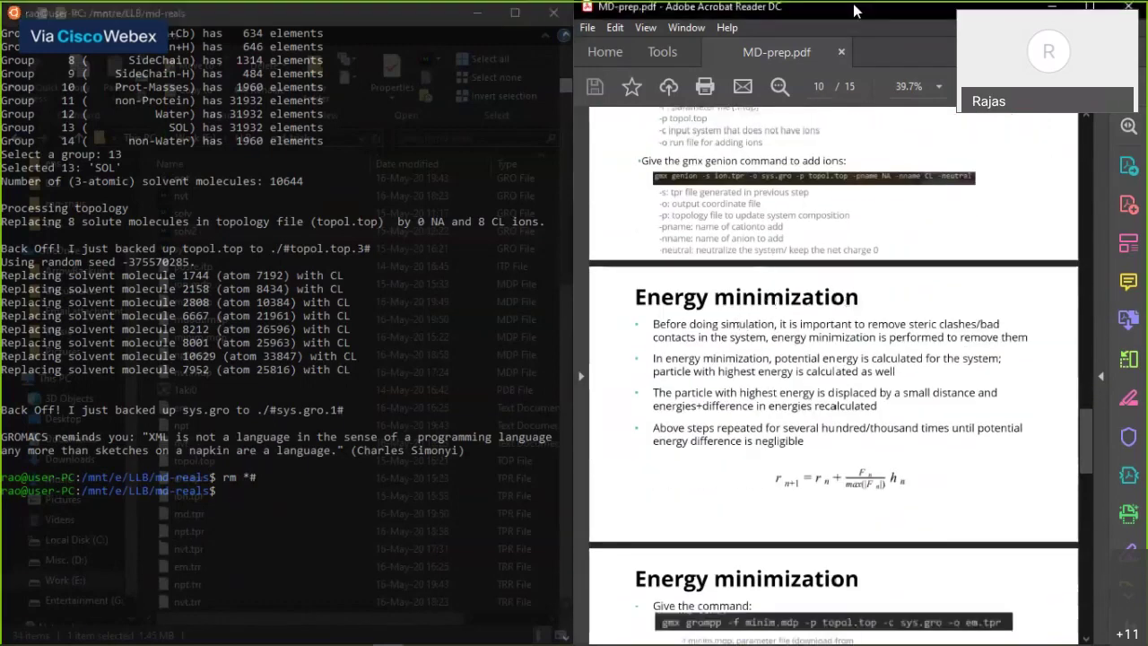